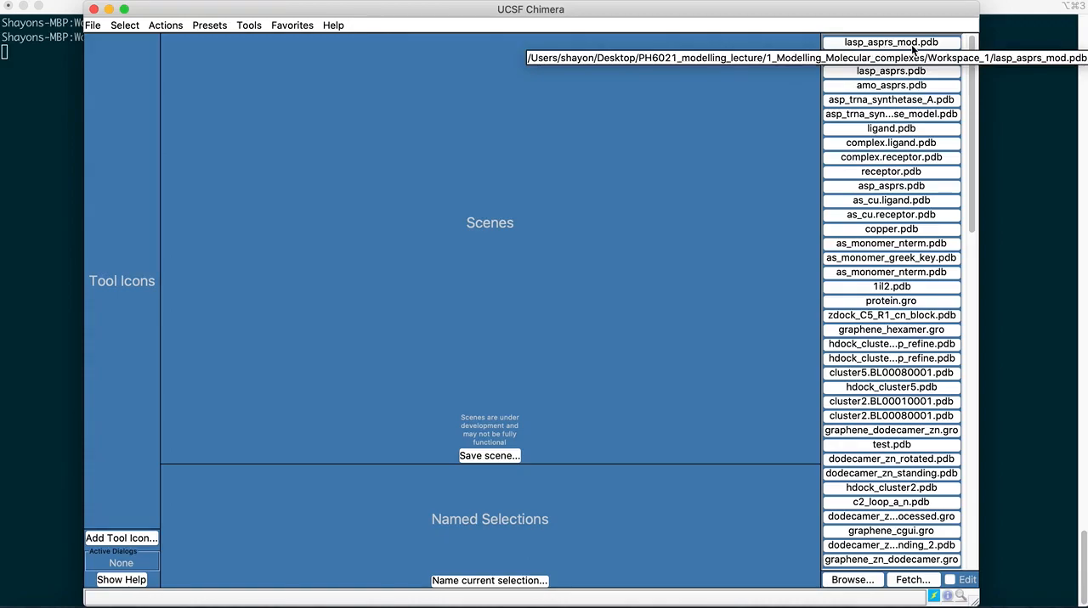
Open the structure file lasp_asprs_mod.pdb from the Workspace_1 folder
{"action": "left_click", "coordinate": [91, 25]}
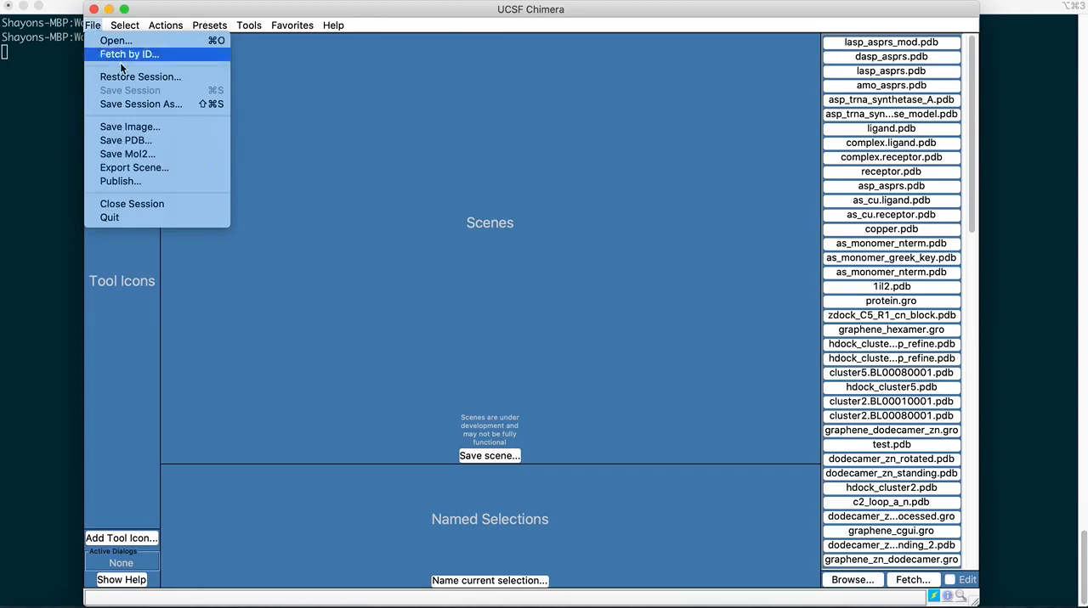
{"action": "left_click", "coordinate": [112, 41]}
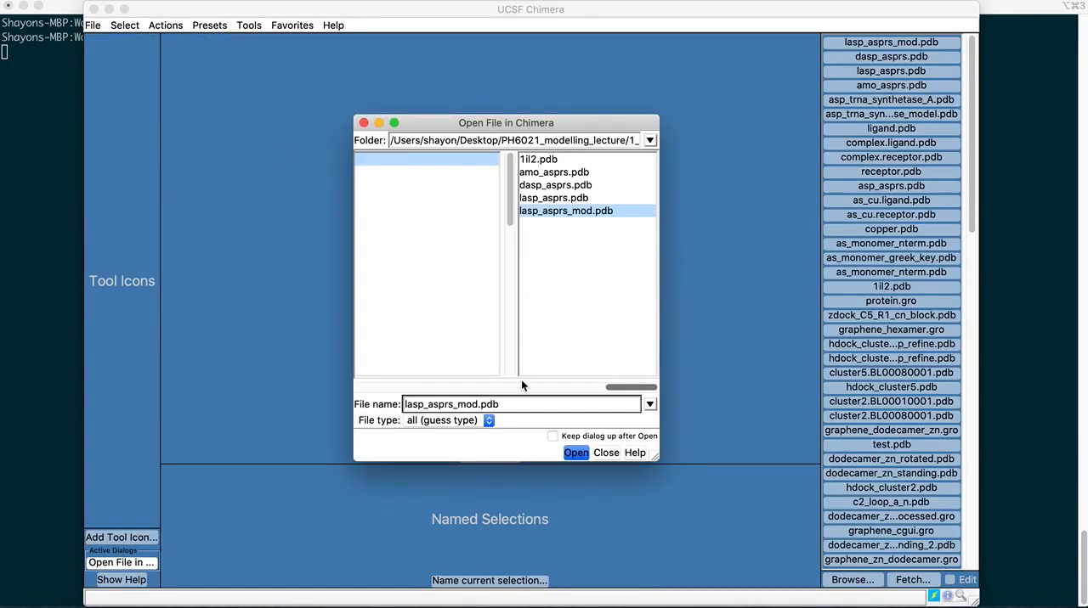
{"action": "mouse_move", "coordinate": [621, 392]}
{"action": "left_mouse_down"}
{"action": "mouse_move", "coordinate": [549, 388]}
{"action": "mouse_move", "coordinate": [639, 388]}
{"action": "left_mouse_up"}
{"action": "left_click", "coordinate": [572, 455]}
Apply the Publication 1 (silhouette, rounded ribbon) preset to the protein model
{"action": "left_click_drag", "start_coordinate": [485, 251], "coordinate": [395, 390]}
{"action": "left_click_drag", "start_coordinate": [548, 478], "coordinate": [439, 451]}
{"action": "left_click_drag", "start_coordinate": [508, 271], "coordinate": [485, 323]}
{"action": "left_click_drag", "start_coordinate": [645, 329], "coordinate": [661, 320]}
{"action": "left_click_drag", "start_coordinate": [741, 246], "coordinate": [740, 311]}
{"action": "mouse_move", "coordinate": [655, 287]}
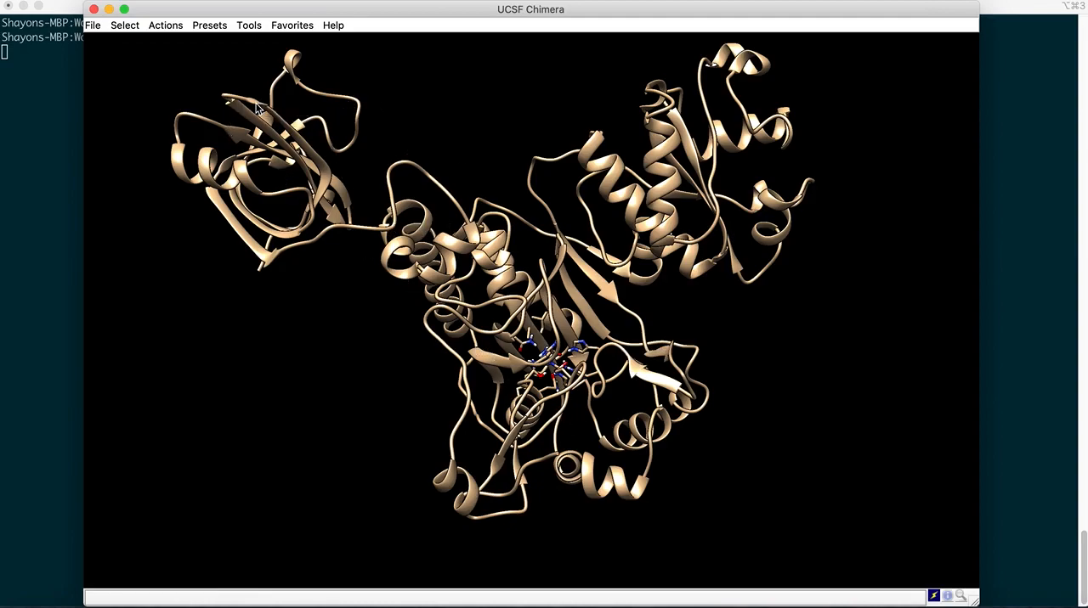
{"action": "left_click", "coordinate": [210, 25]}
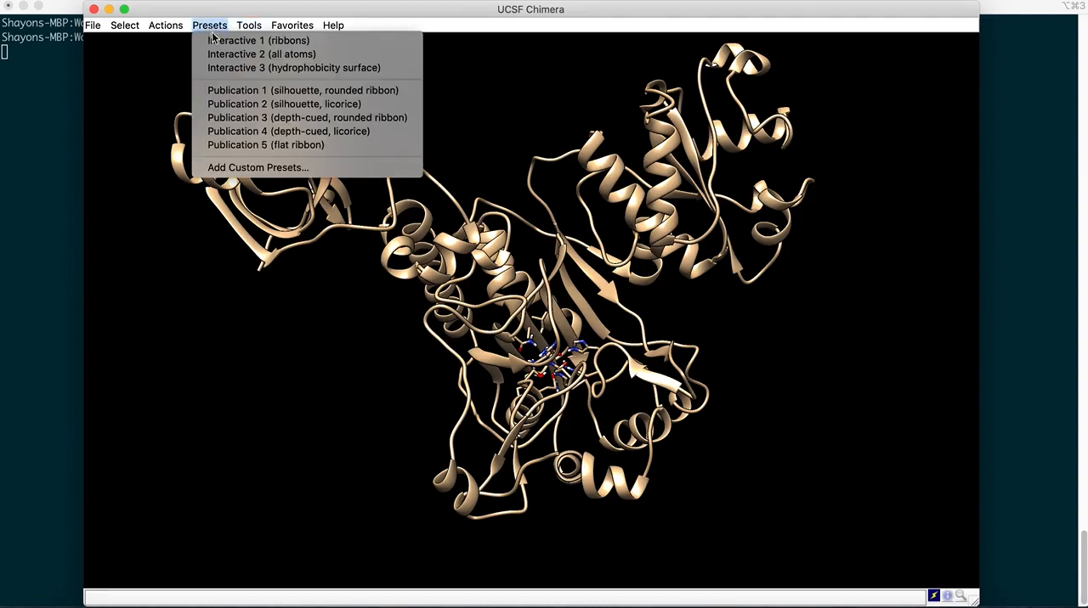
{"action": "left_click", "coordinate": [243, 91]}
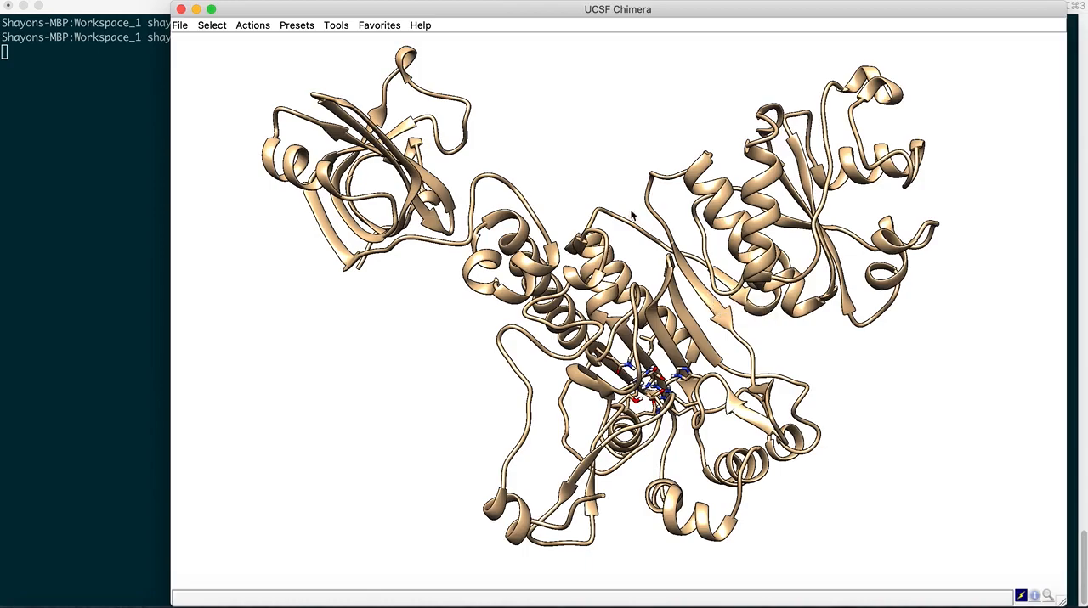
Examine the binding site from several angles and identify the residues surrounding the ligand
{"action": "left_click_drag", "start_coordinate": [602, 182], "coordinate": [583, 197]}
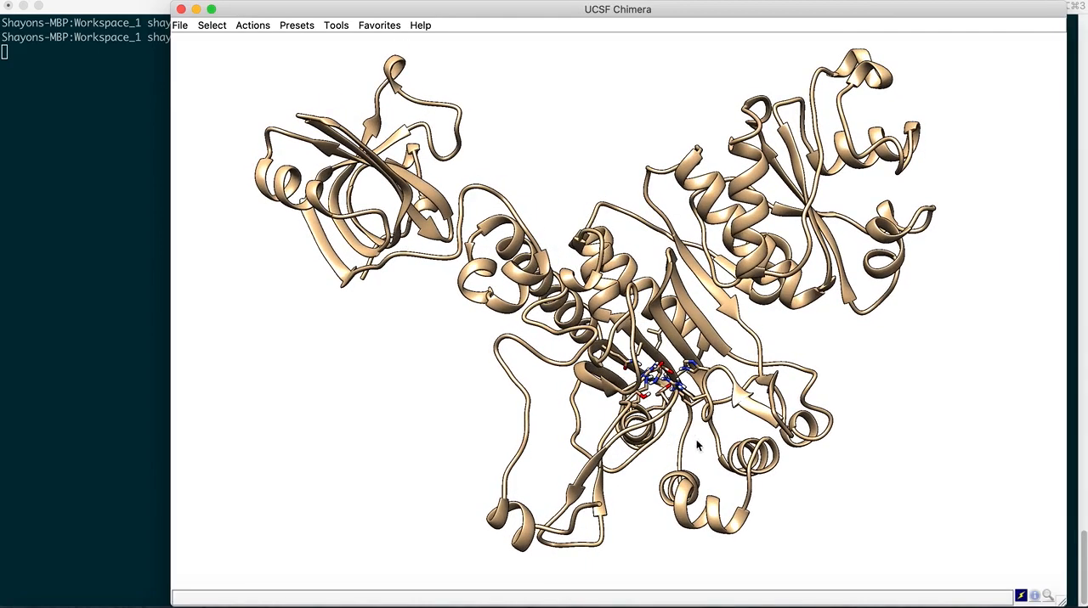
{"action": "scroll", "coordinate": [697, 444], "scroll_direction": "up", "scroll_amount": 5}
{"action": "scroll", "coordinate": [697, 443], "scroll_direction": "up", "scroll_amount": 5}
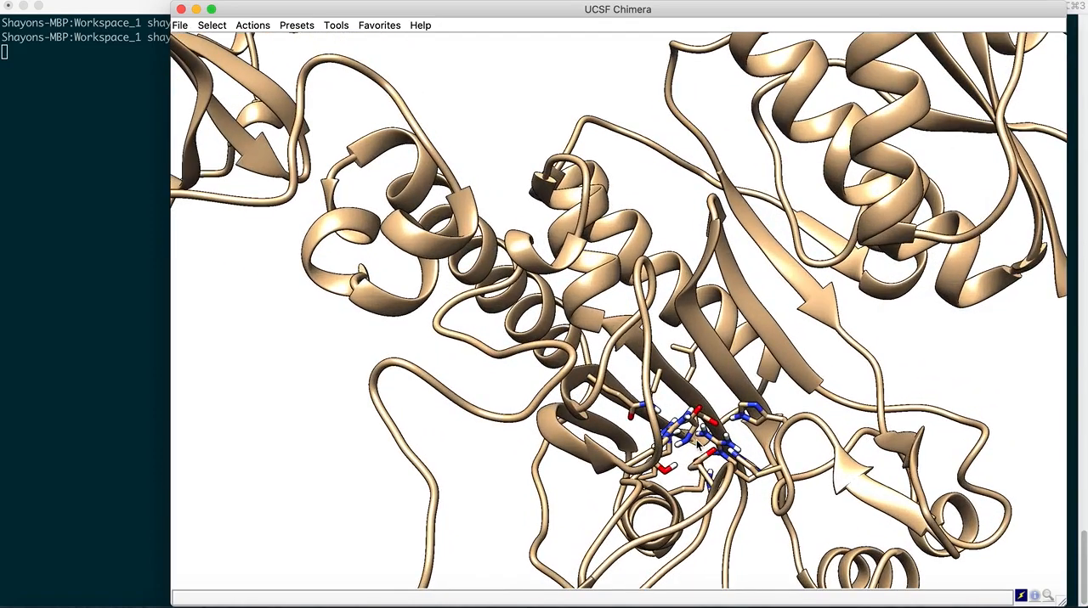
{"action": "left_click_drag", "start_coordinate": [665, 366], "coordinate": [633, 418]}
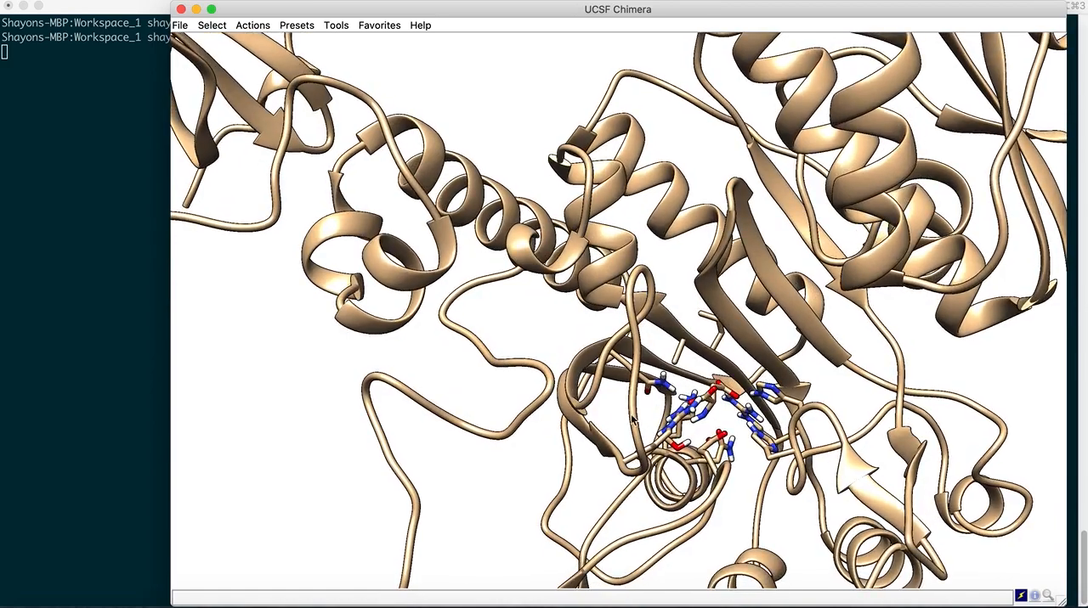
{"action": "left_click_drag", "start_coordinate": [700, 361], "coordinate": [699, 405]}
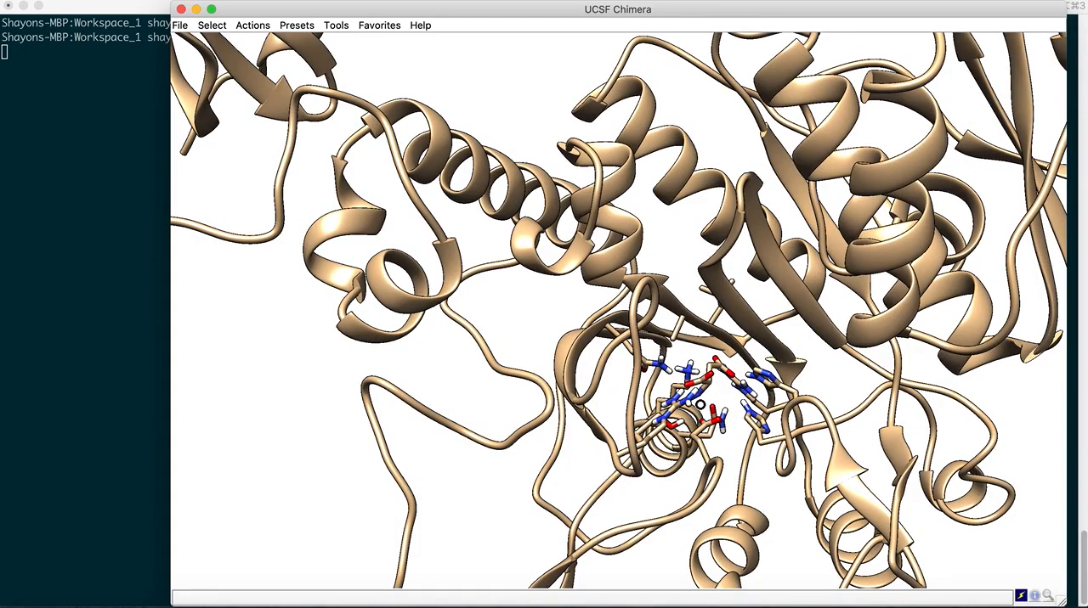
{"action": "left_click_drag", "start_coordinate": [700, 405], "coordinate": [696, 374]}
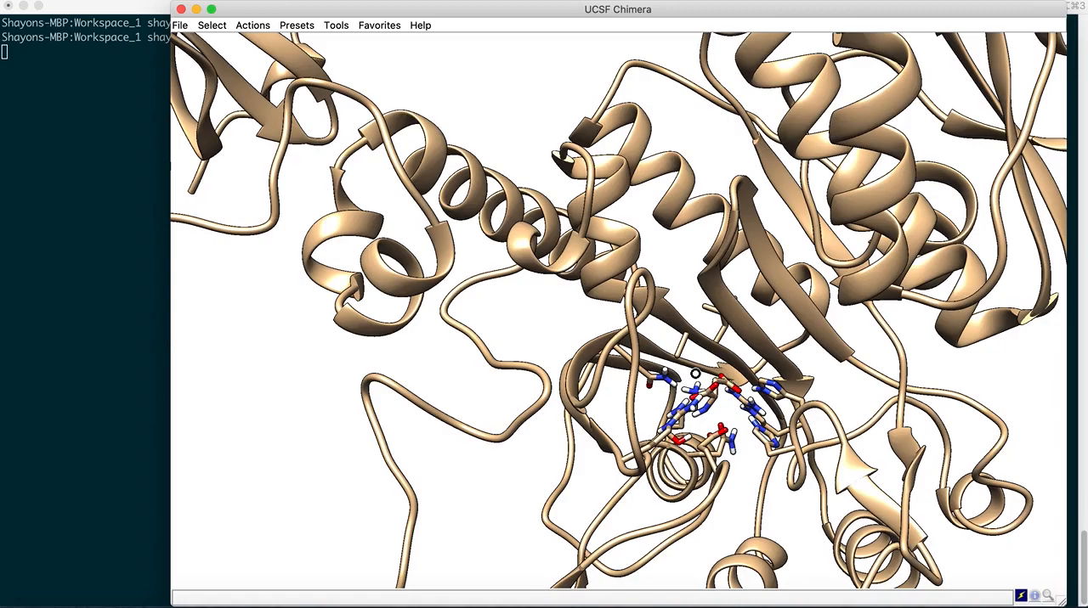
{"action": "left_click_drag", "start_coordinate": [695, 374], "coordinate": [701, 422]}
{"action": "left_click_drag", "start_coordinate": [720, 378], "coordinate": [689, 401]}
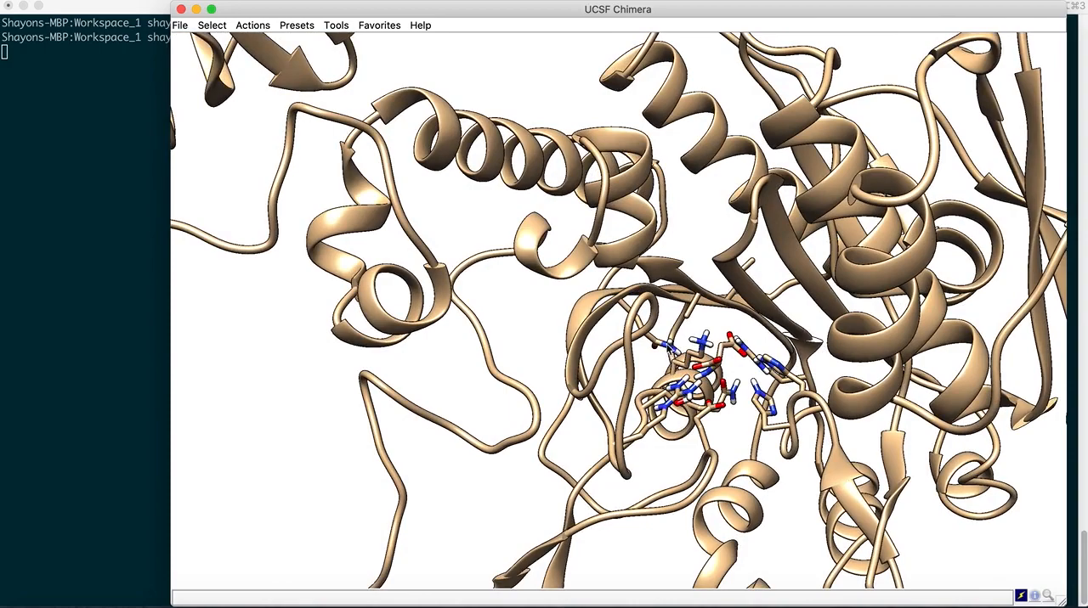
{"action": "mouse_move", "coordinate": [783, 372]}
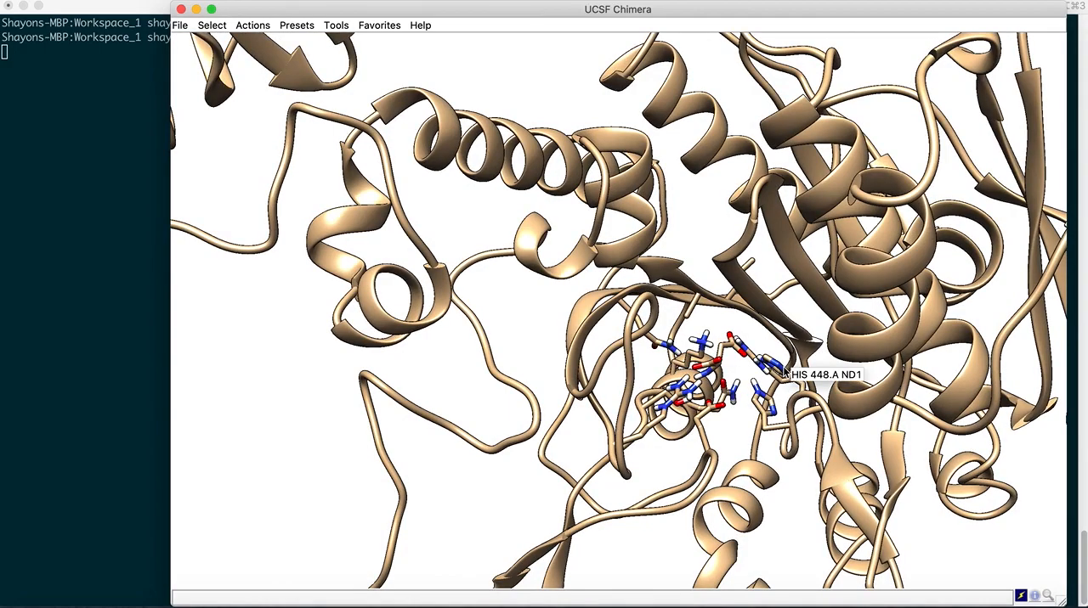
{"action": "mouse_move", "coordinate": [699, 345]}
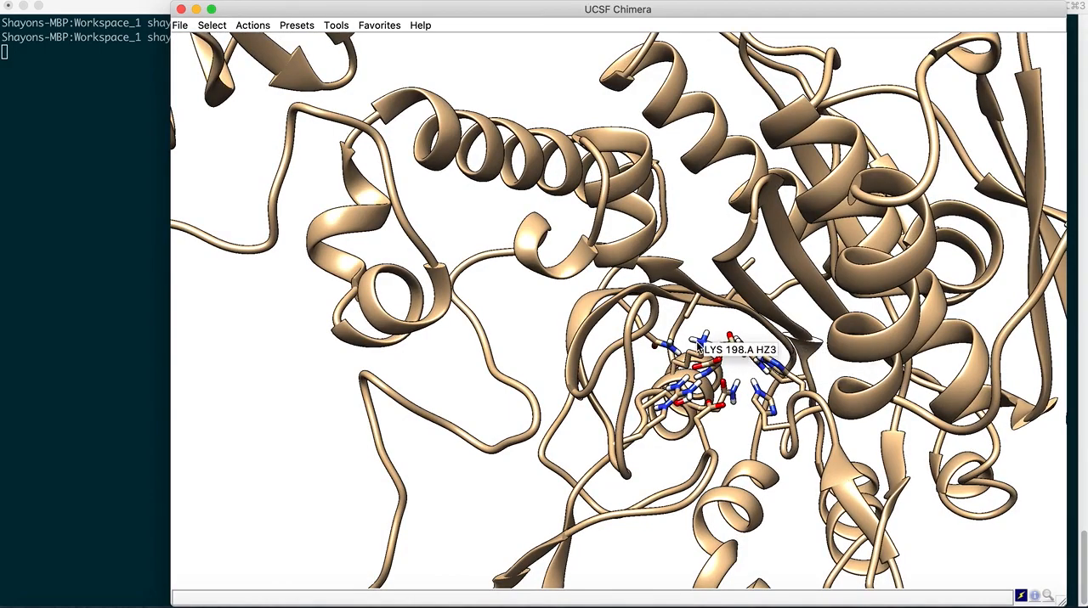
{"action": "scroll", "coordinate": [729, 412], "scroll_direction": "down", "scroll_amount": 3}
{"action": "left_click_drag", "start_coordinate": [716, 423], "coordinate": [715, 400]}
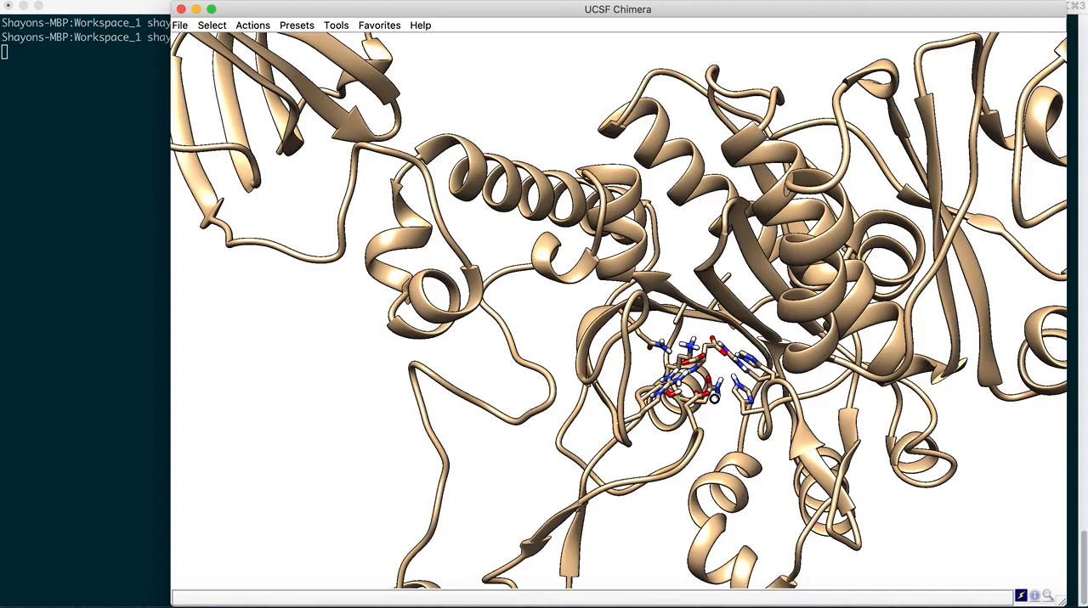
{"action": "left_click_drag", "start_coordinate": [714, 399], "coordinate": [718, 416]}
{"action": "left_click_drag", "start_coordinate": [551, 300], "coordinate": [553, 327]}
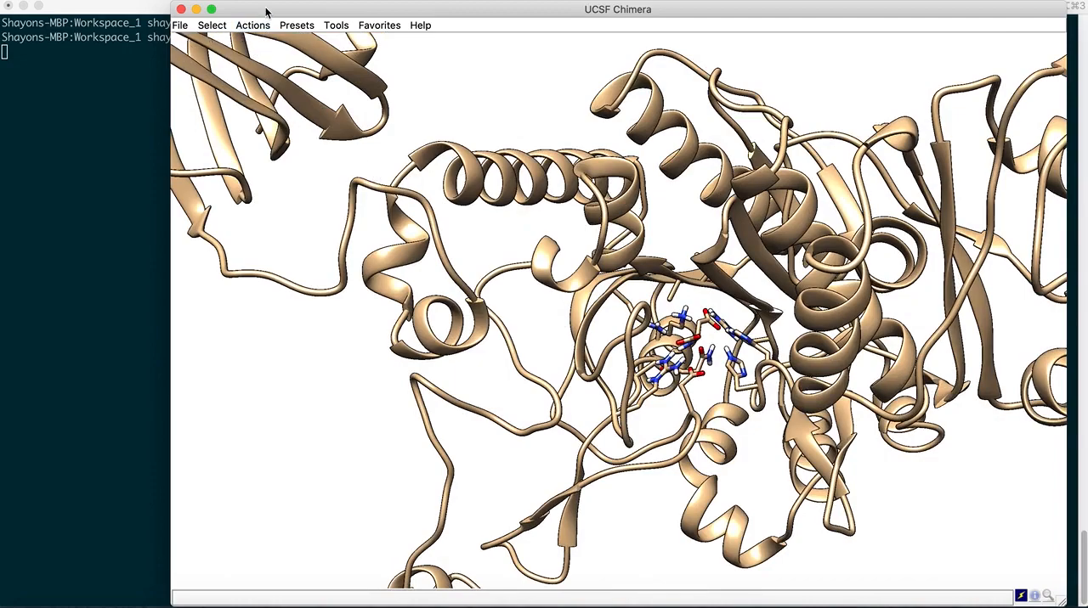
Select all ASP residues and inspect the selection around the binding site
{"action": "left_click", "coordinate": [212, 25]}
{"action": "mouse_move", "coordinate": [239, 71]}
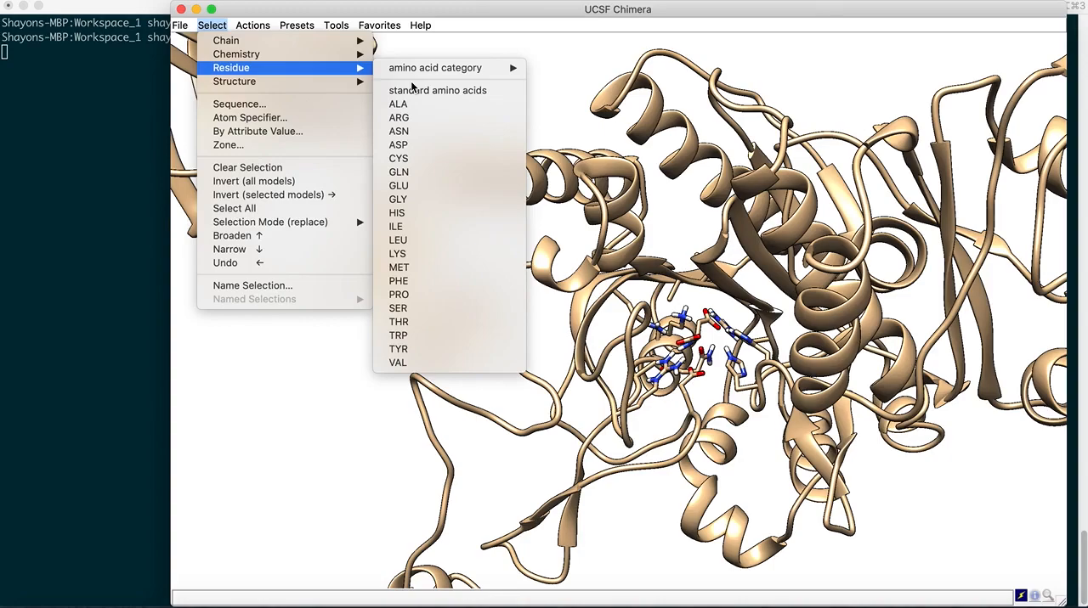
{"action": "left_click", "coordinate": [416, 147]}
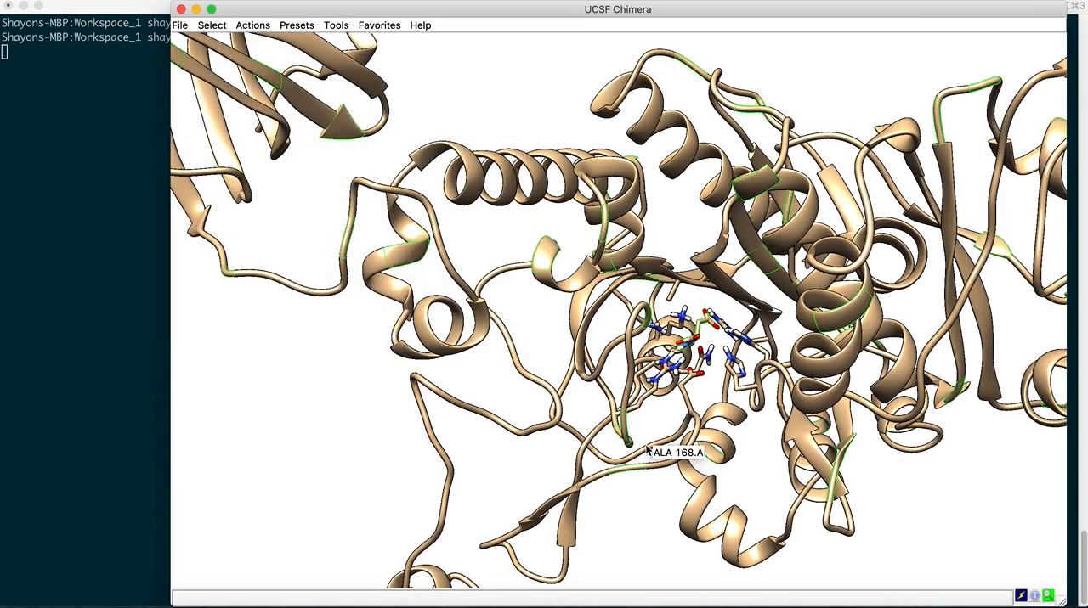
{"action": "mouse_move", "coordinate": [645, 440]}
{"action": "left_mouse_down"}
{"action": "mouse_move", "coordinate": [645, 418]}
{"action": "mouse_move", "coordinate": [643, 431]}
{"action": "left_mouse_up"}
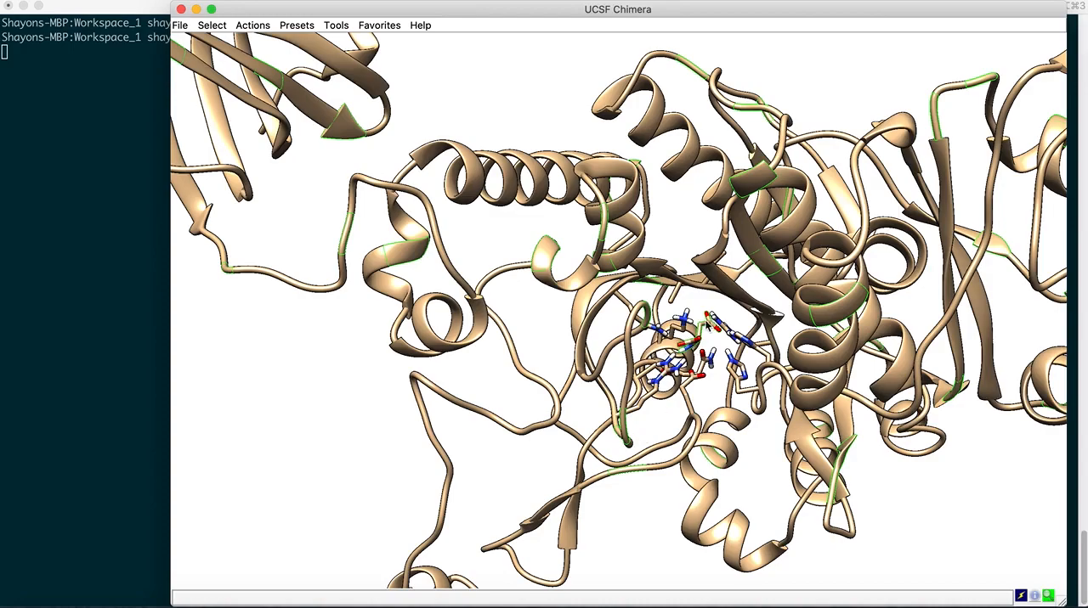
{"action": "mouse_move", "coordinate": [655, 421]}
{"action": "left_mouse_down"}
{"action": "mouse_move", "coordinate": [648, 409]}
{"action": "mouse_move", "coordinate": [654, 424]}
{"action": "left_mouse_up"}
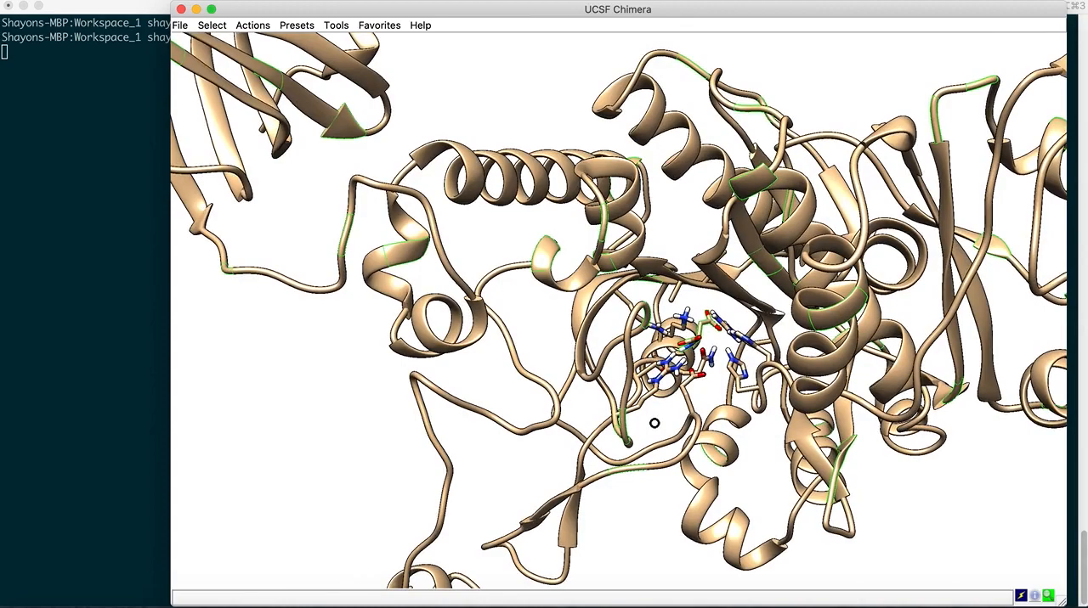
Select chain A of the complex and inspect what it covers
{"action": "left_click", "coordinate": [211, 25]}
{"action": "mouse_move", "coordinate": [239, 44]}
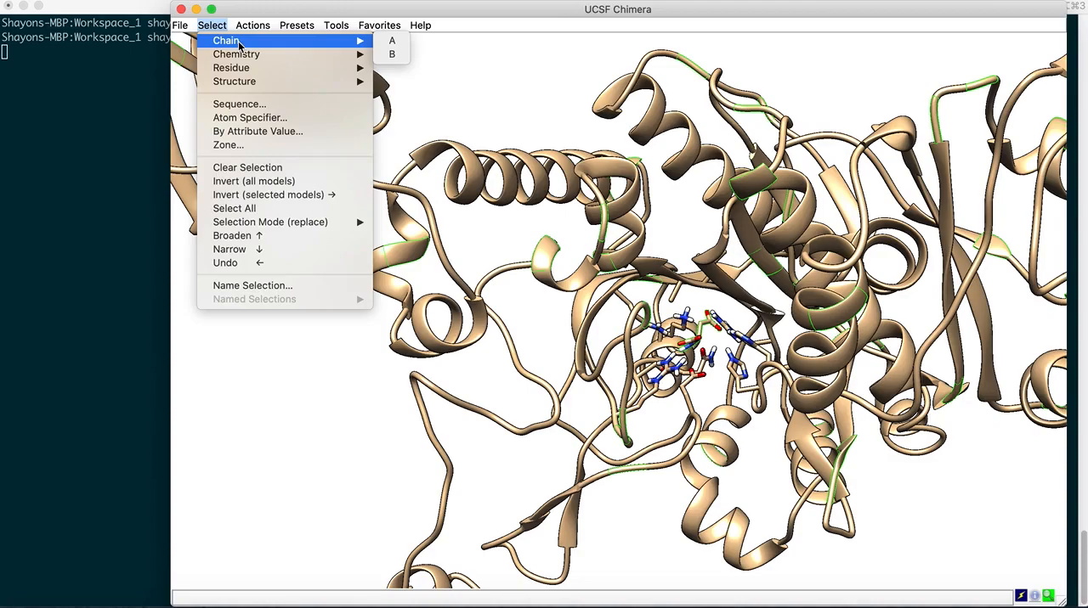
{"action": "left_click", "coordinate": [391, 41]}
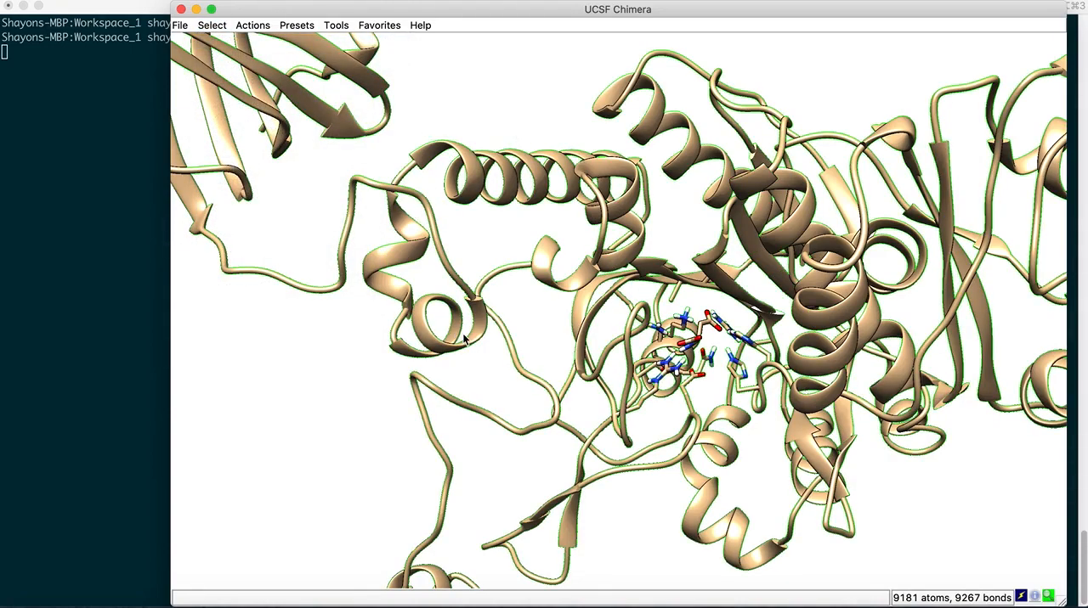
{"action": "mouse_move", "coordinate": [710, 419]}
{"action": "left_mouse_down"}
{"action": "mouse_move", "coordinate": [705, 389]}
{"action": "mouse_move", "coordinate": [704, 417]}
{"action": "mouse_move", "coordinate": [694, 404]}
{"action": "left_mouse_up"}
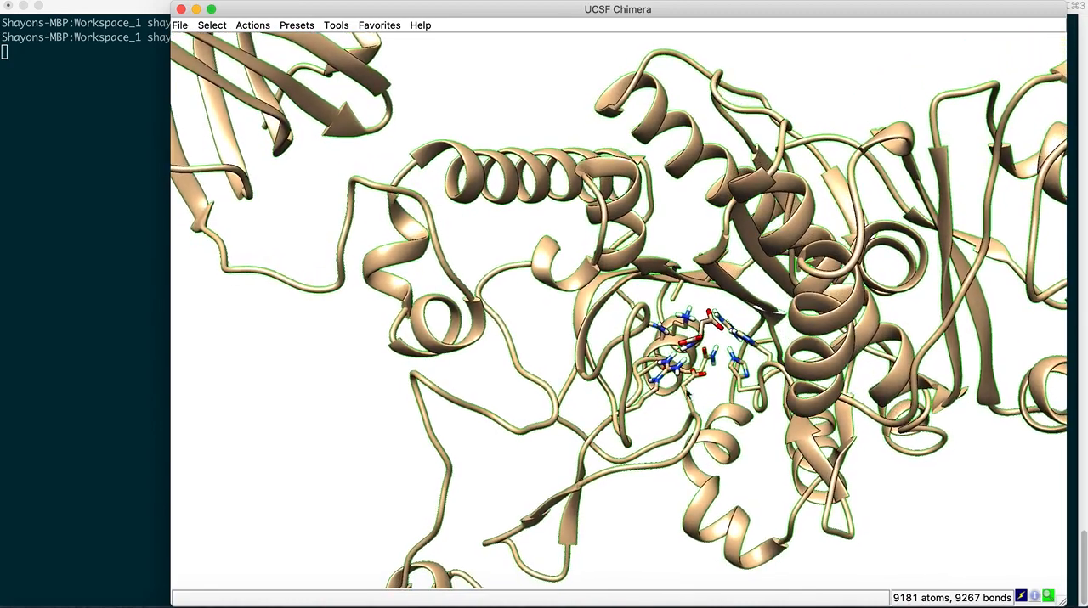
Select chain B, the ligand in the binding site, and delete its atoms and bonds
{"action": "left_click", "coordinate": [212, 26]}
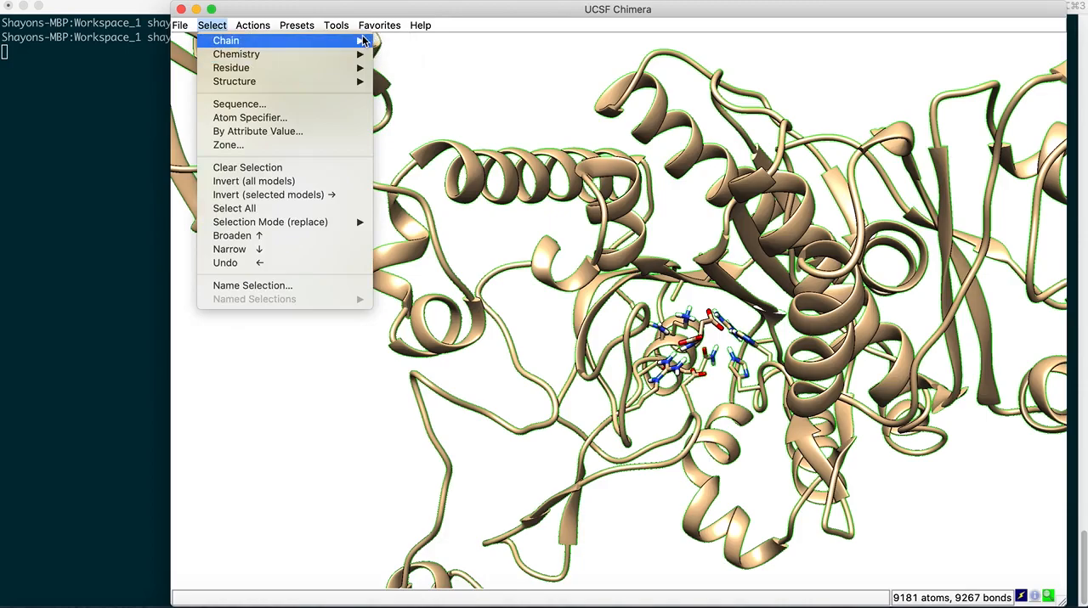
{"action": "left_click", "coordinate": [387, 49]}
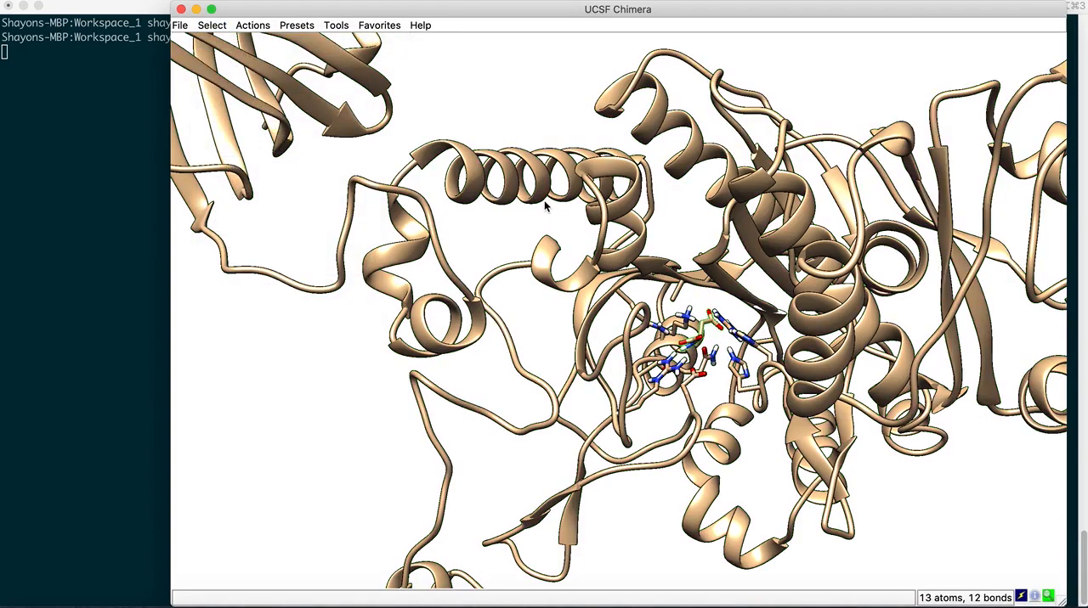
{"action": "left_click_drag", "start_coordinate": [681, 400], "coordinate": [684, 431]}
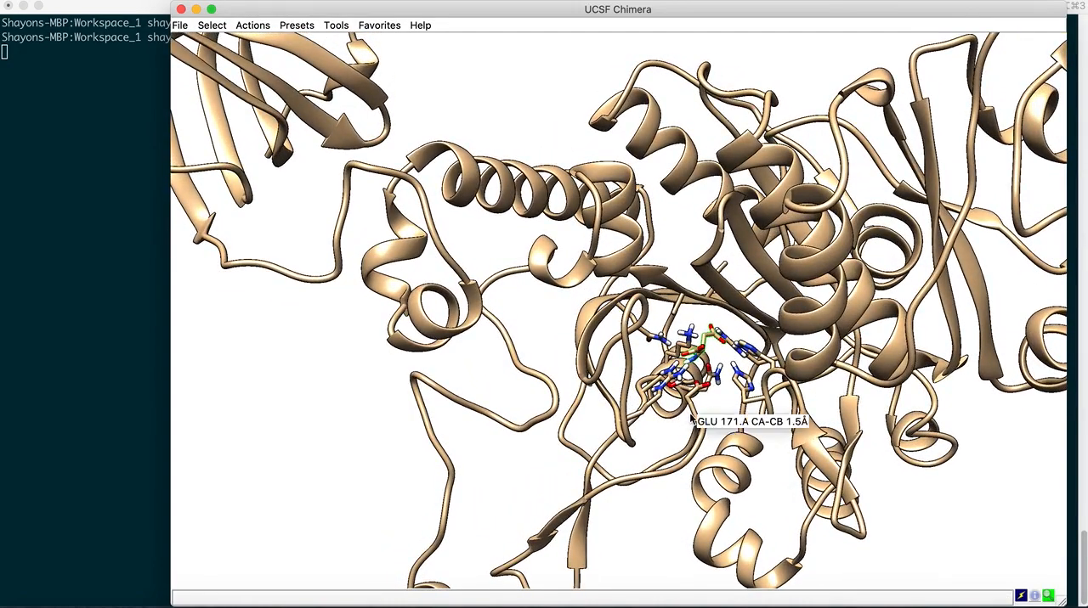
{"action": "mouse_move", "coordinate": [707, 392]}
{"action": "left_mouse_down"}
{"action": "mouse_move", "coordinate": [706, 420]}
{"action": "mouse_move", "coordinate": [706, 408]}
{"action": "left_mouse_up"}
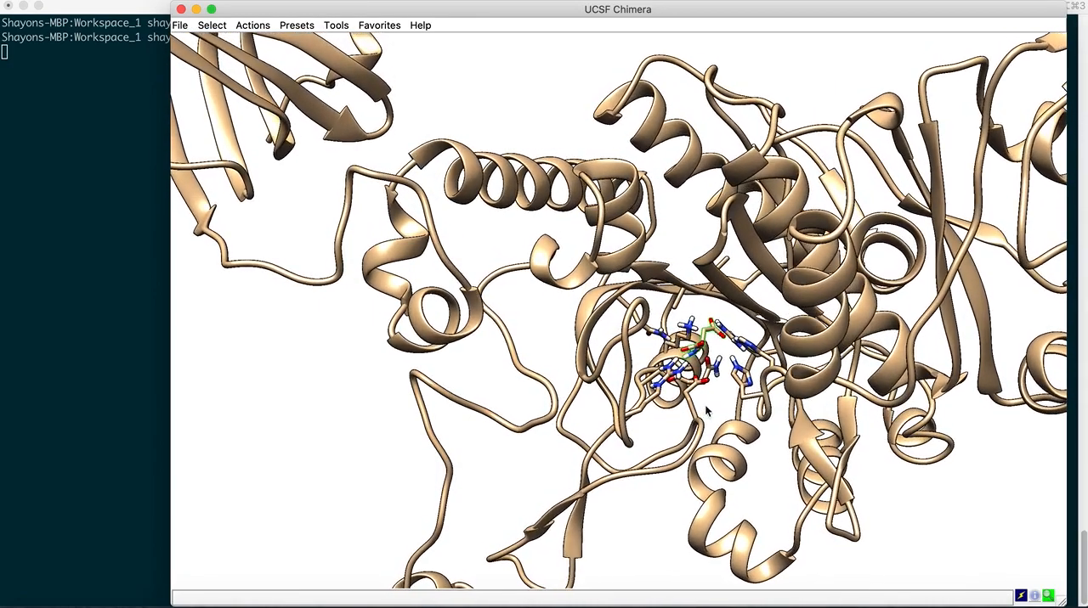
{"action": "scroll", "coordinate": [706, 410], "scroll_direction": "up", "scroll_amount": 5}
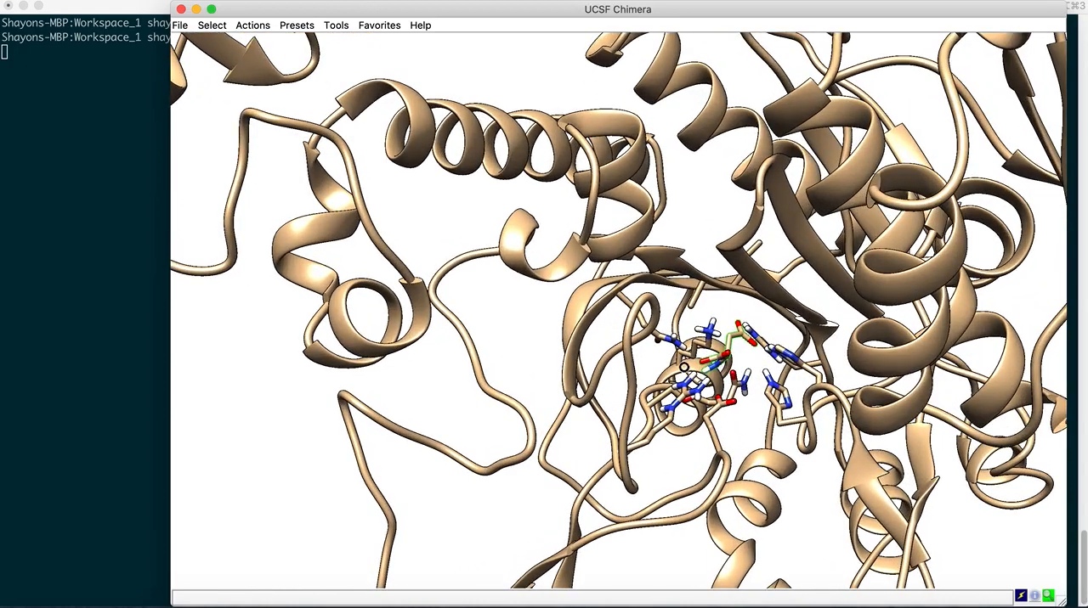
{"action": "left_click_drag", "start_coordinate": [684, 367], "coordinate": [685, 406]}
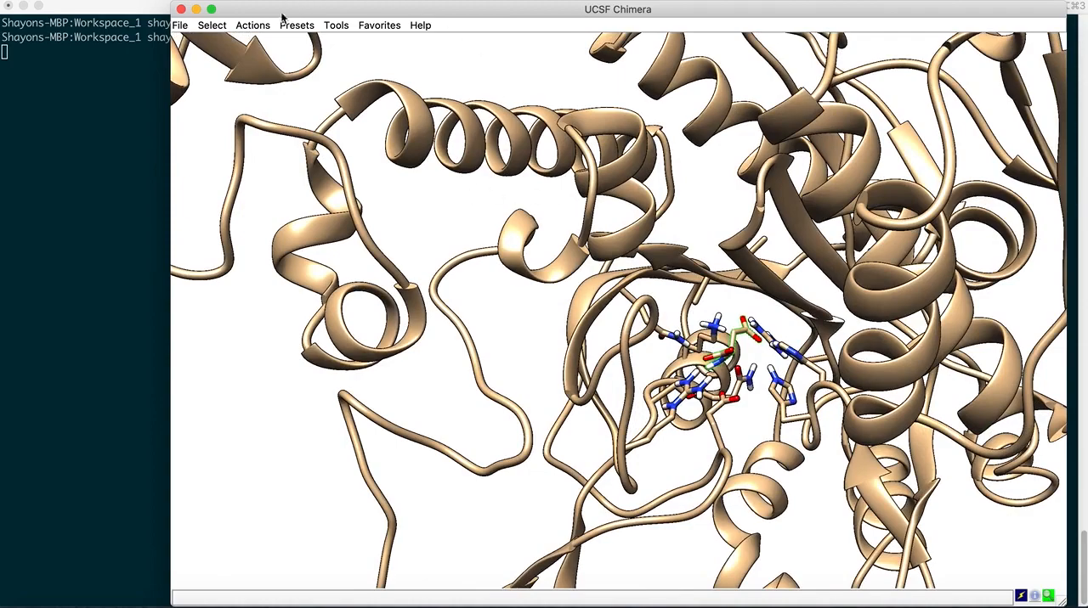
{"action": "left_click", "coordinate": [253, 24]}
{"action": "mouse_move", "coordinate": [266, 49]}
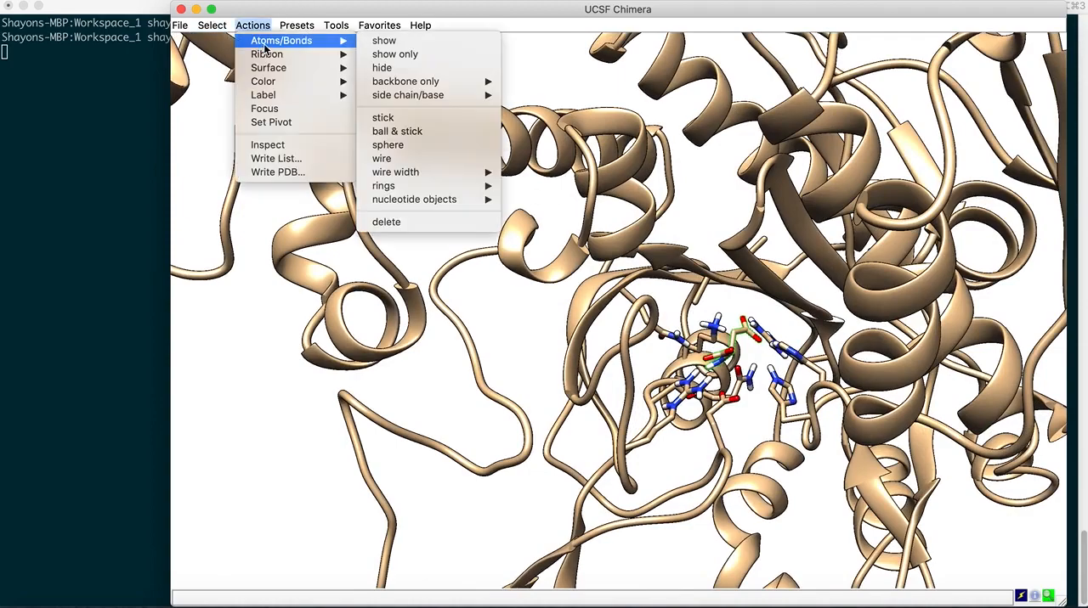
{"action": "left_click", "coordinate": [400, 222]}
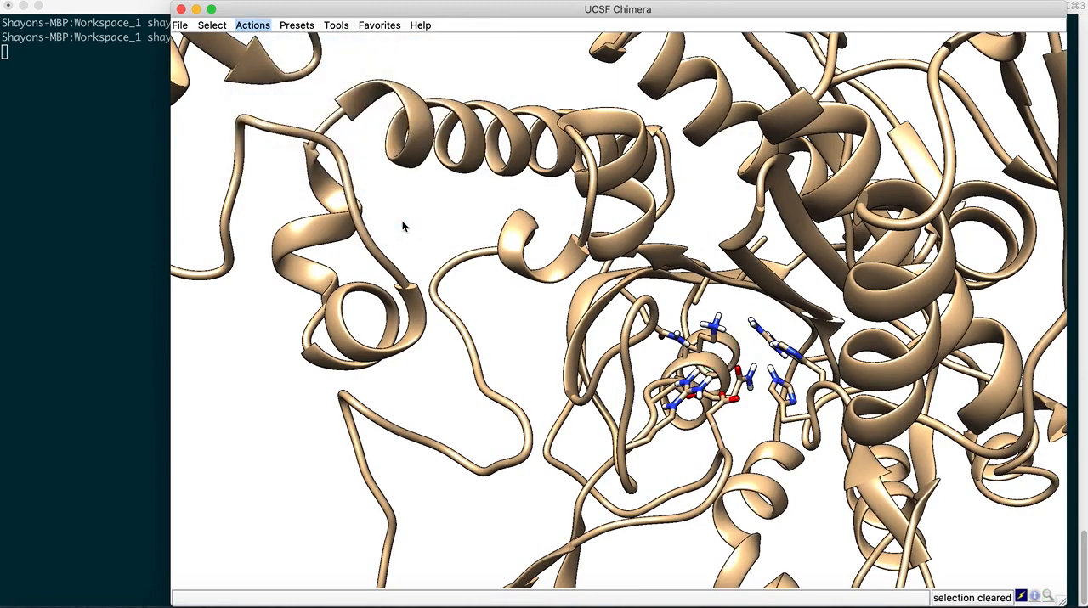
Save the ligand-free protein as a PDB file named receptor.pdb and close the Chimera session
{"action": "left_click_drag", "start_coordinate": [697, 379], "coordinate": [721, 371]}
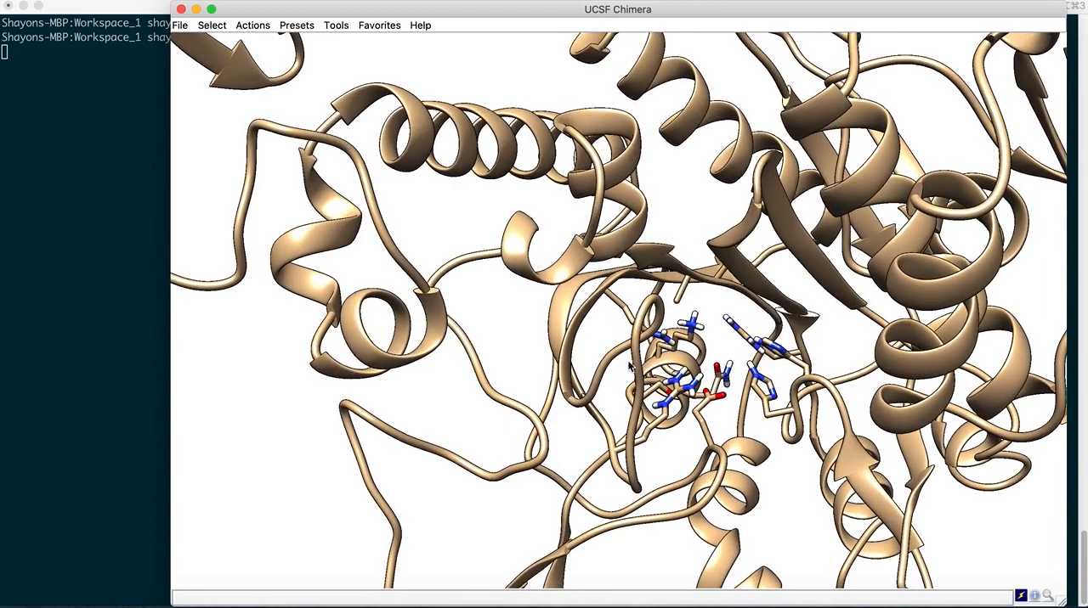
{"action": "left_click_drag", "start_coordinate": [617, 352], "coordinate": [622, 344]}
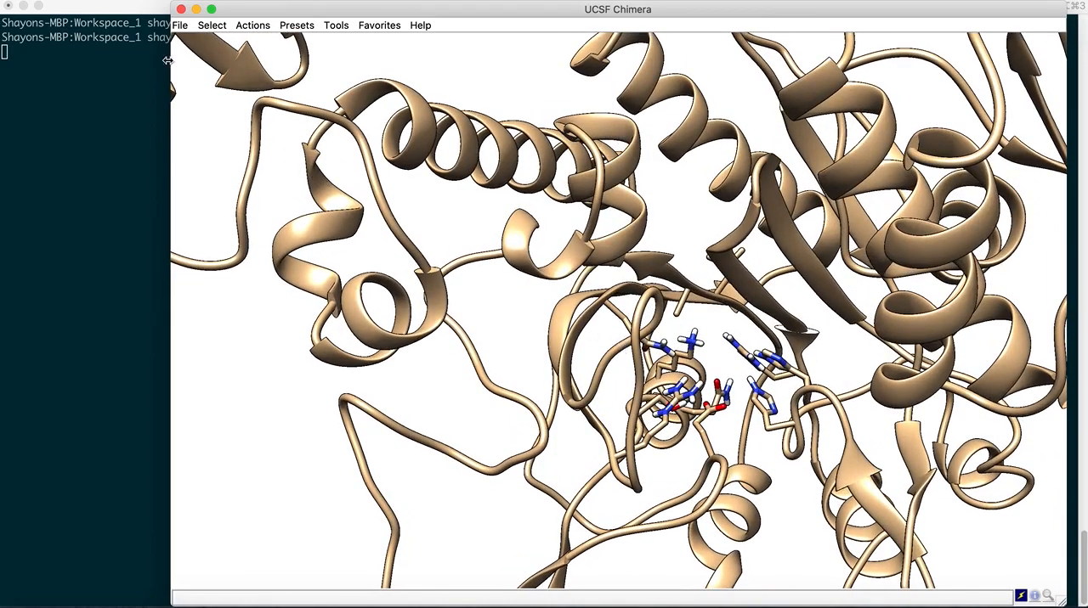
{"action": "left_click", "coordinate": [180, 26]}
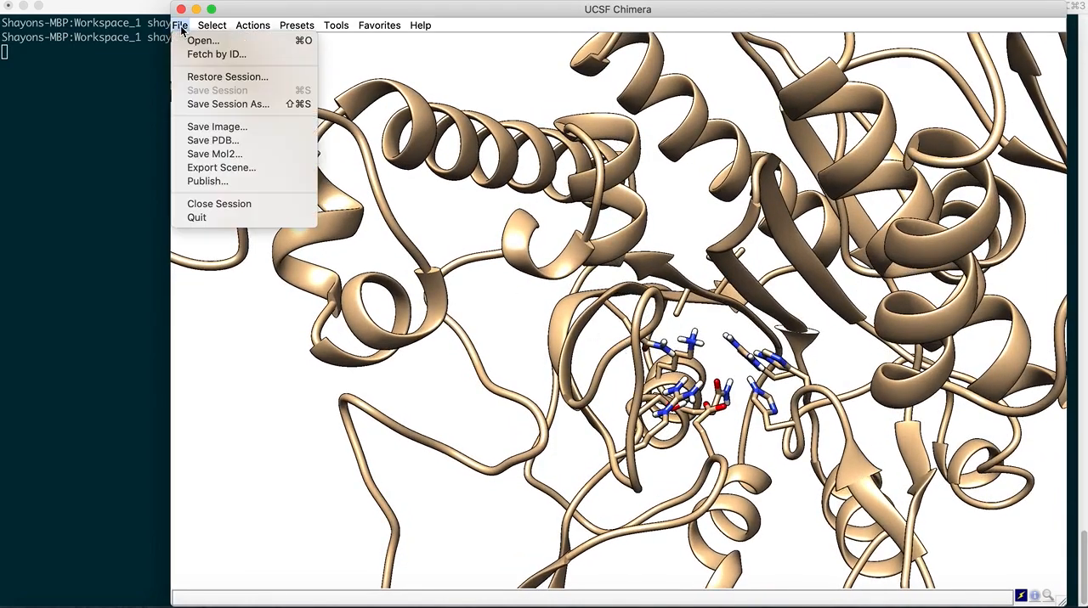
{"action": "left_click", "coordinate": [213, 140]}
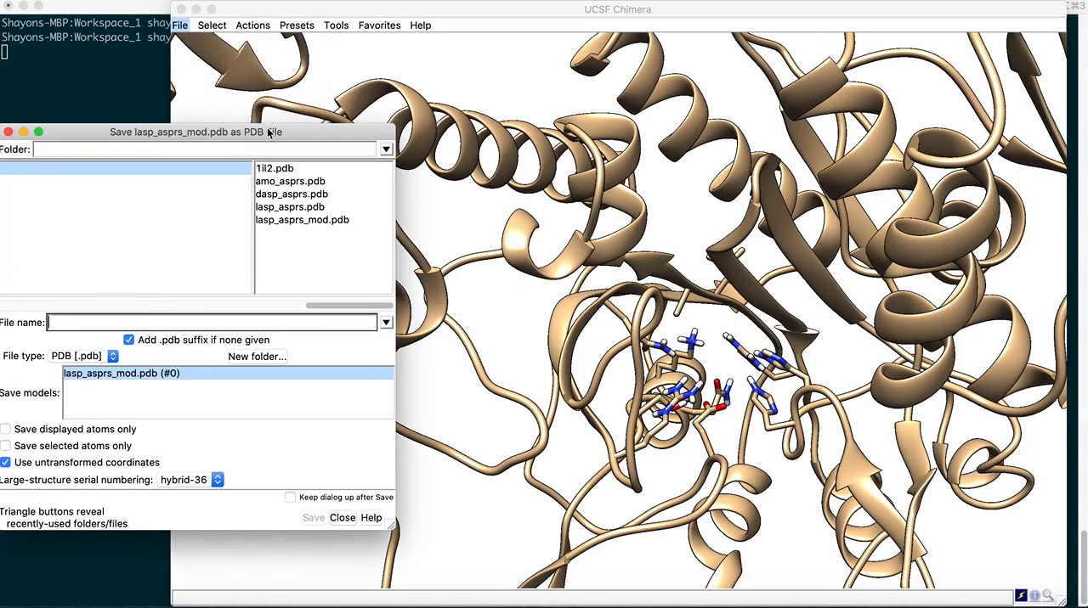
{"action": "left_click_drag", "start_coordinate": [471, 134], "coordinate": [511, 131]}
{"action": "type", "text": "receptor.pdb"}
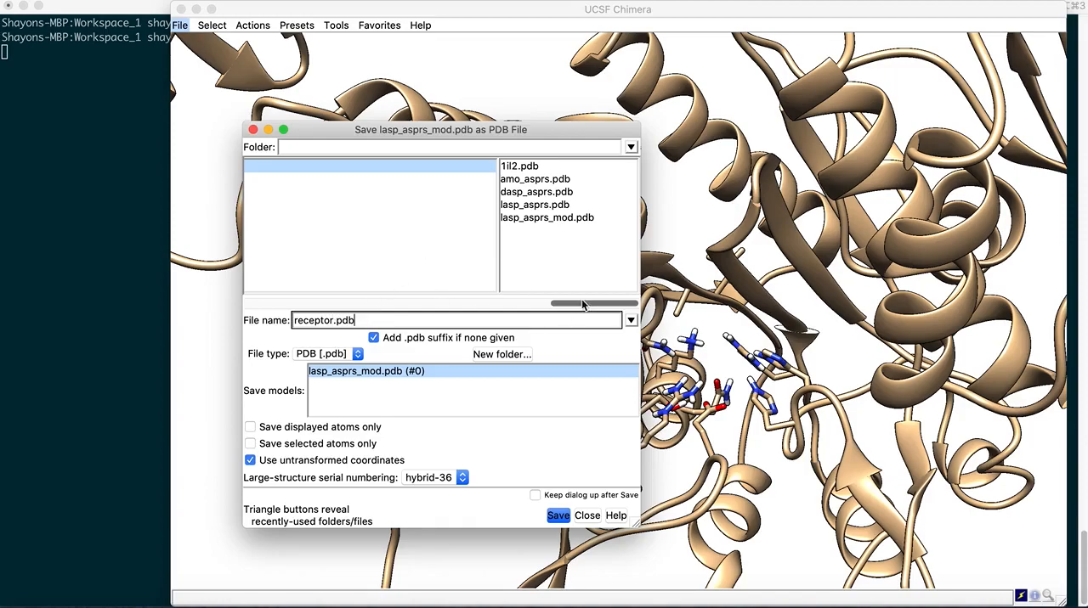
{"action": "left_click_drag", "start_coordinate": [586, 303], "coordinate": [622, 304]}
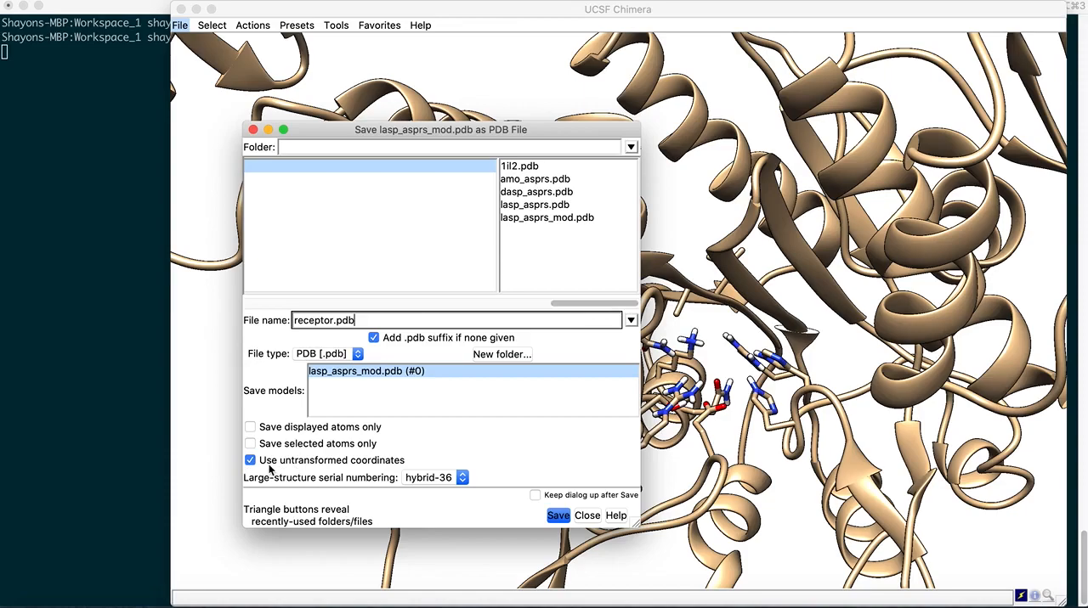
{"action": "left_click", "coordinate": [557, 517]}
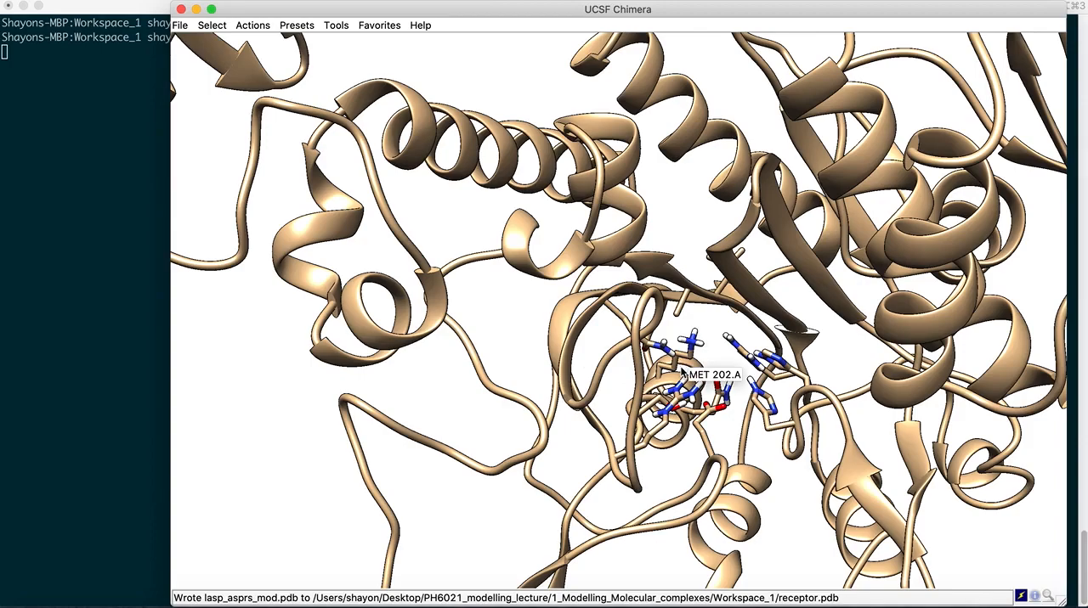
{"action": "left_click", "coordinate": [181, 9]}
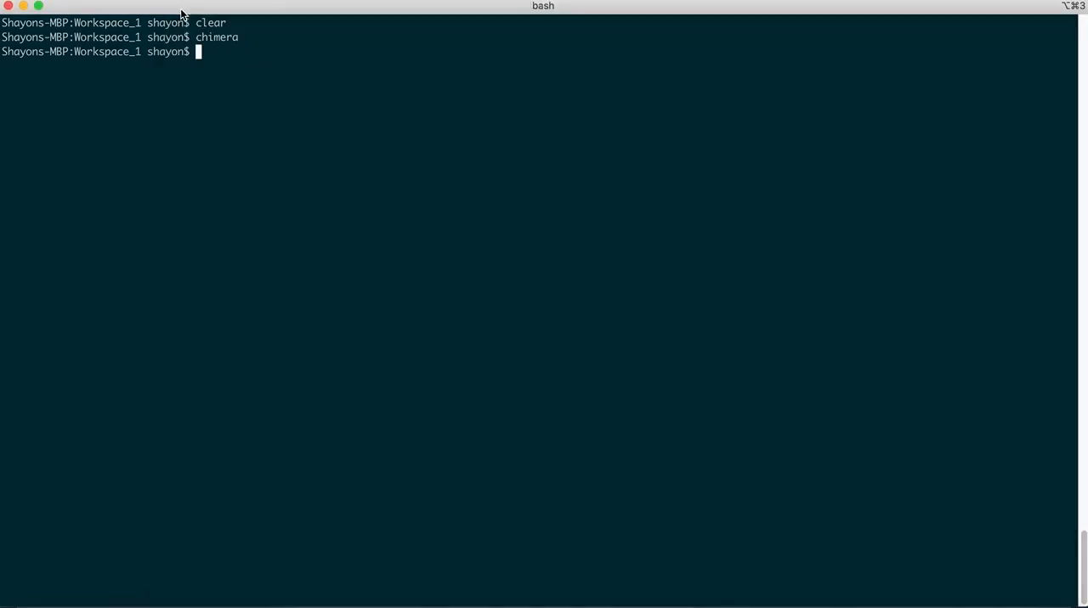
Put the terminal away, relaunch Chimera from the Applications folder and open the recent file lasp_asprs_mod.pdb
{"action": "left_click", "coordinate": [23, 6]}
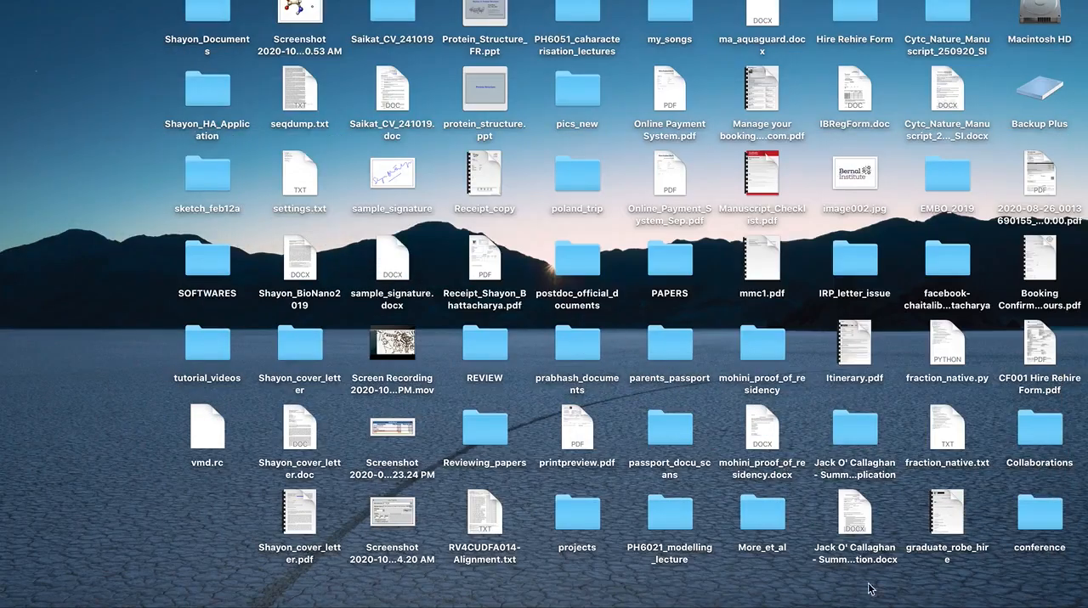
{"action": "left_click", "coordinate": [1004, 586]}
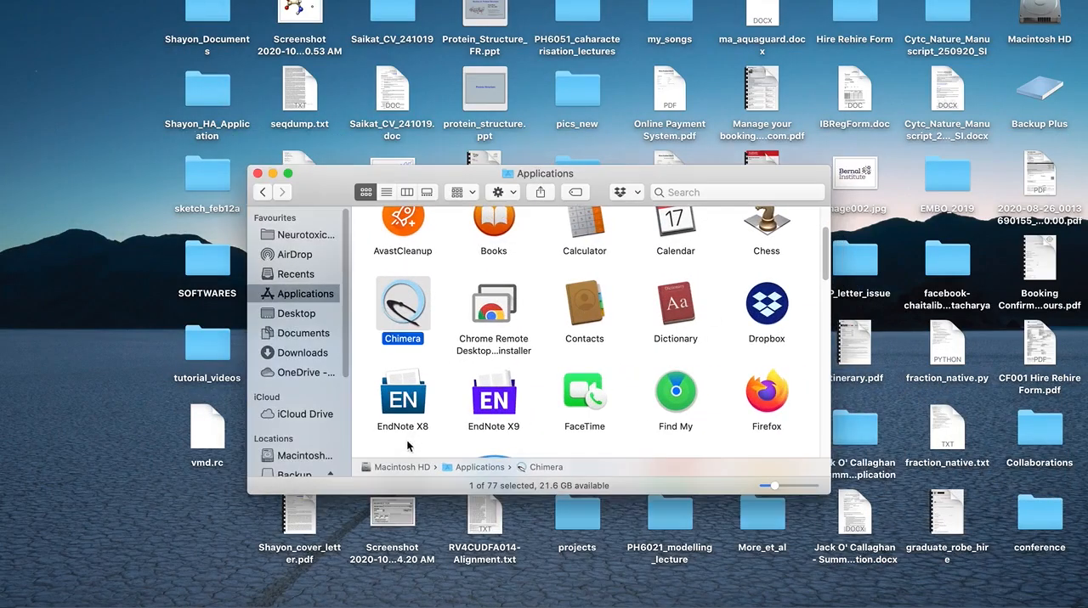
{"action": "double_click", "coordinate": [403, 306]}
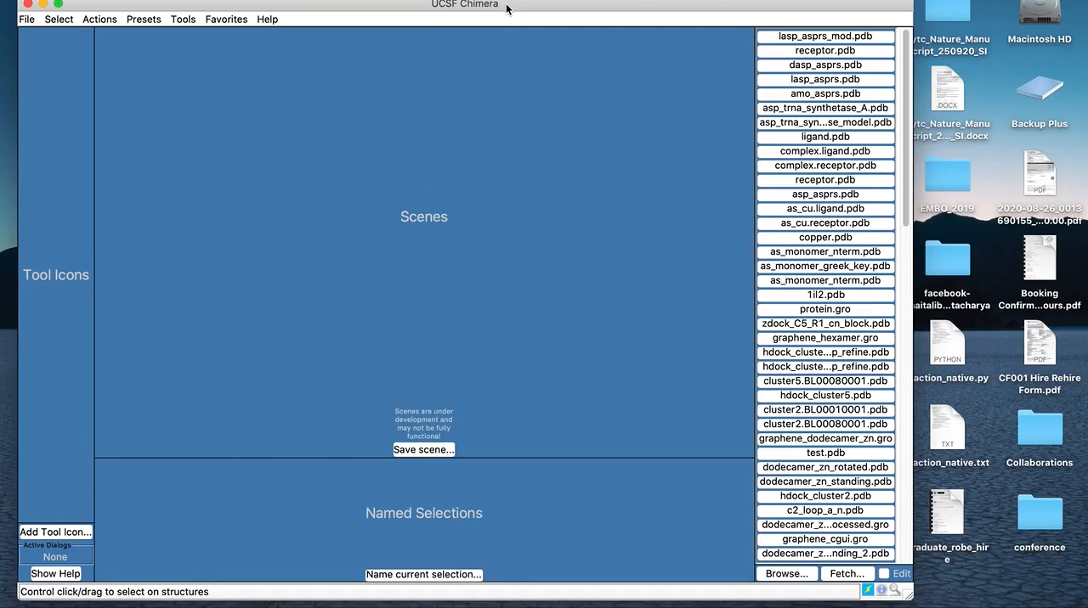
{"action": "left_click_drag", "start_coordinate": [507, 8], "coordinate": [504, 20]}
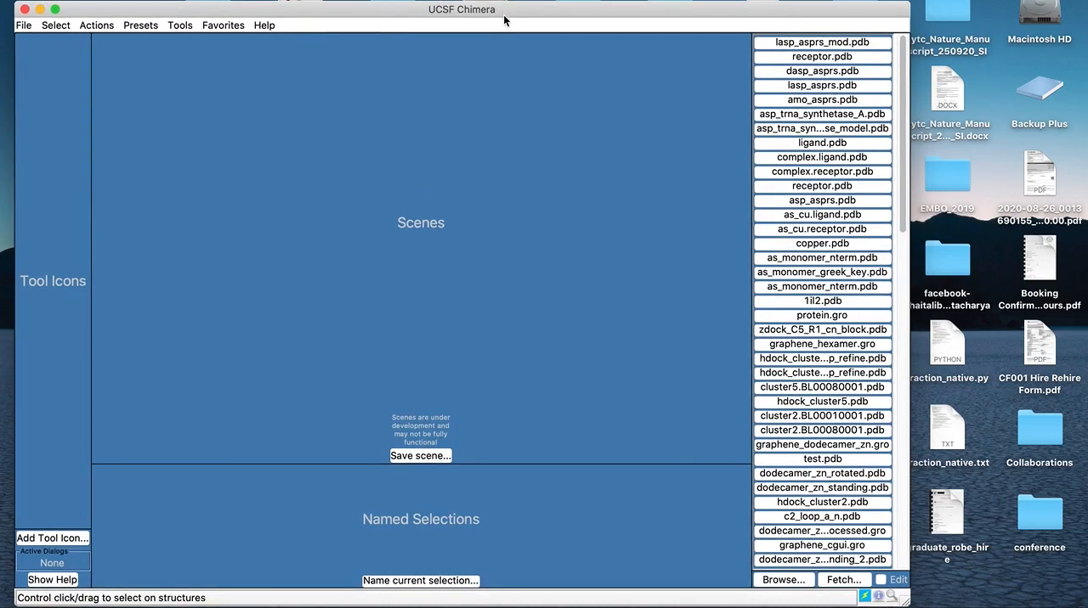
{"action": "left_click", "coordinate": [803, 43]}
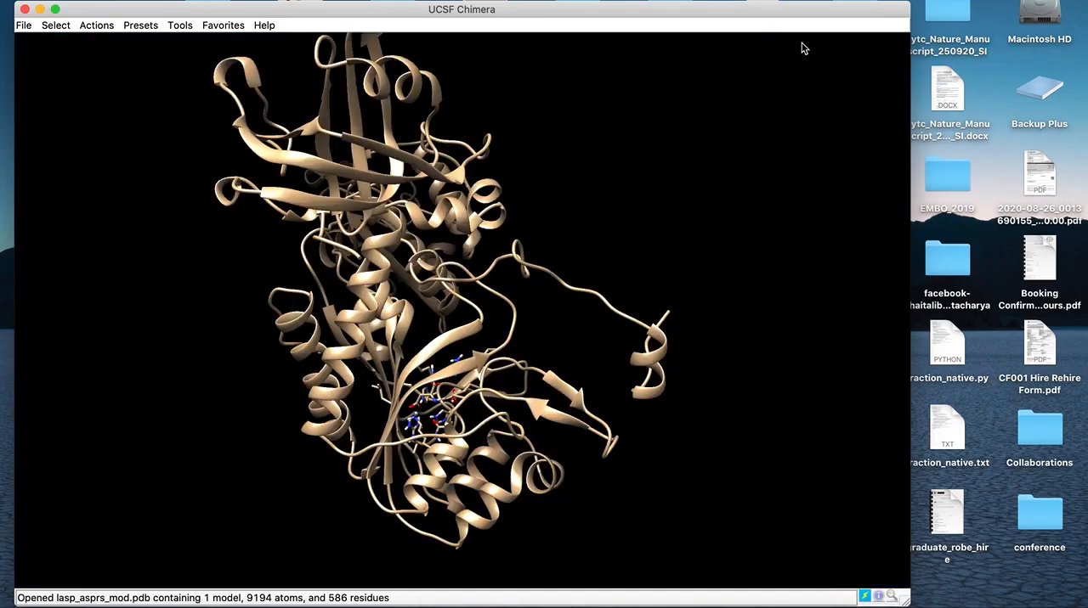
Display the reopened complex with the Publication 1 (silhouette, rounded ribbon) preset and view it from several angles
{"action": "left_click_drag", "start_coordinate": [536, 232], "coordinate": [380, 412]}
{"action": "left_click_drag", "start_coordinate": [416, 356], "coordinate": [386, 417]}
{"action": "left_click_drag", "start_coordinate": [412, 377], "coordinate": [344, 456]}
{"action": "left_click_drag", "start_coordinate": [430, 339], "coordinate": [395, 425]}
{"action": "left_click", "coordinate": [140, 26]}
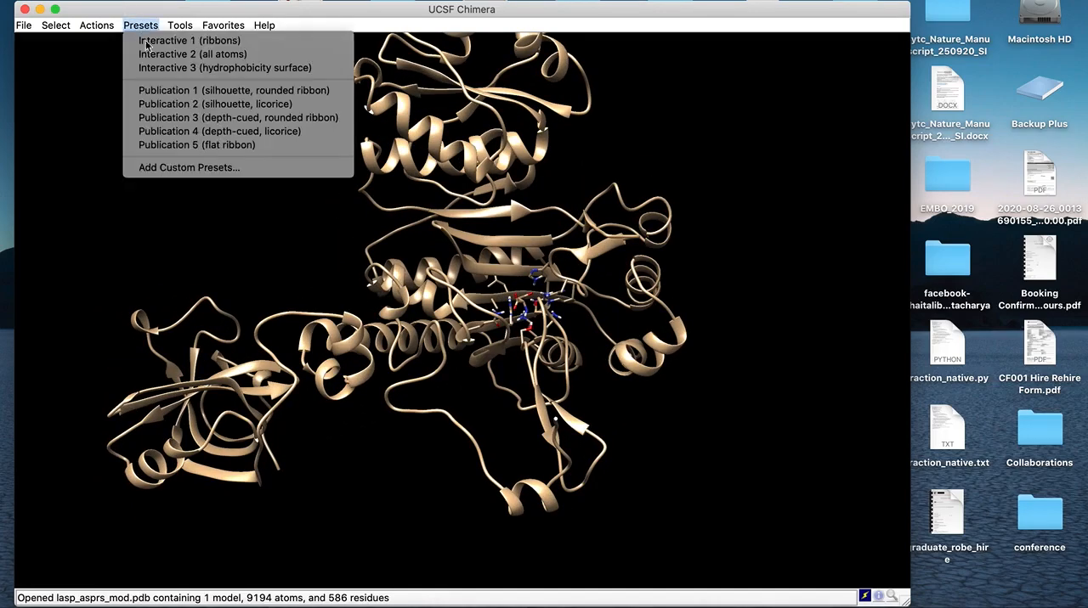
{"action": "left_click", "coordinate": [177, 91]}
{"action": "left_click_drag", "start_coordinate": [434, 379], "coordinate": [470, 398]}
{"action": "left_click_drag", "start_coordinate": [435, 209], "coordinate": [433, 225]}
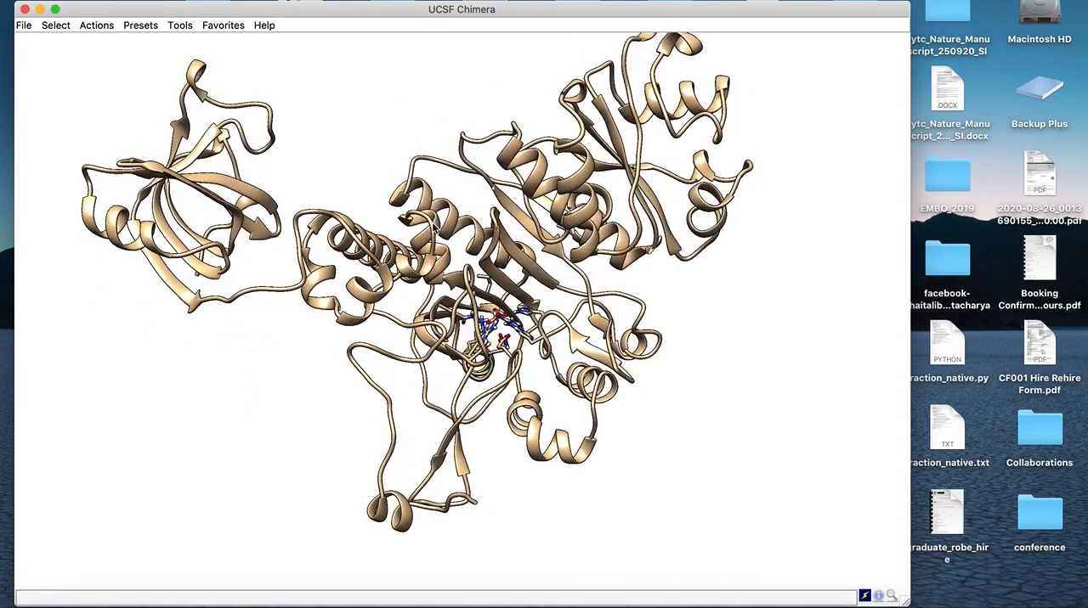
{"action": "left_click_drag", "start_coordinate": [447, 338], "coordinate": [427, 307]}
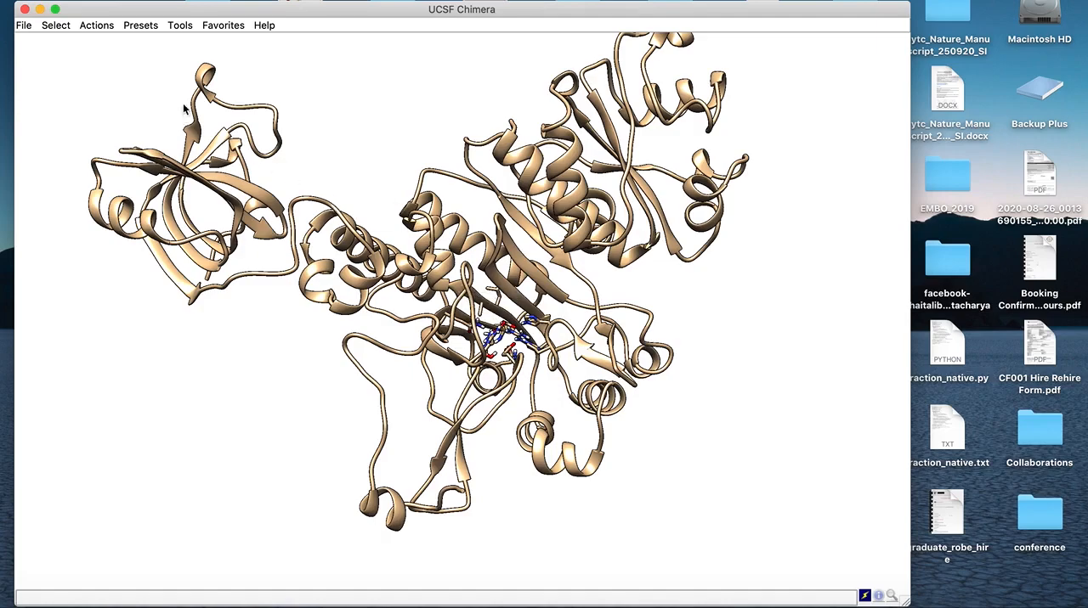
Select chain A, the protein, and delete its atoms and bonds so that only the ligand remains
{"action": "left_click", "coordinate": [57, 26]}
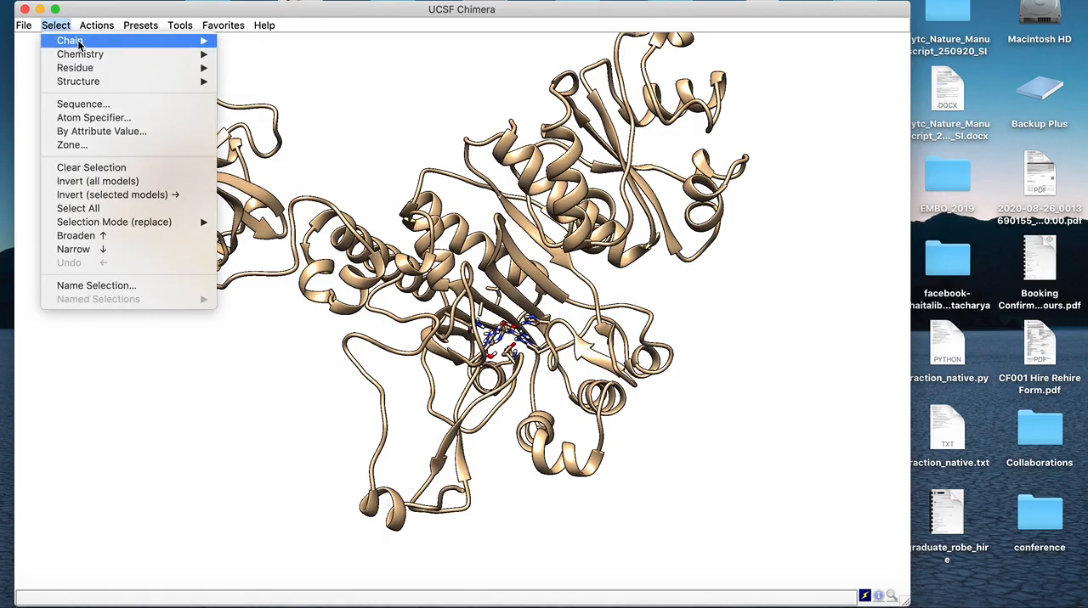
{"action": "left_click", "coordinate": [230, 41]}
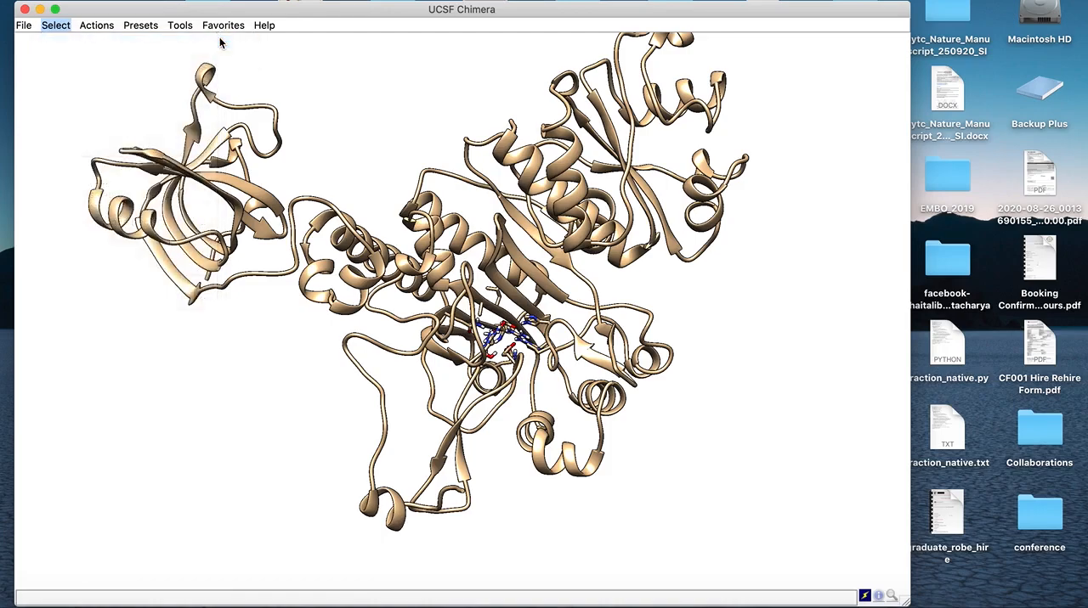
{"action": "left_click", "coordinate": [105, 25]}
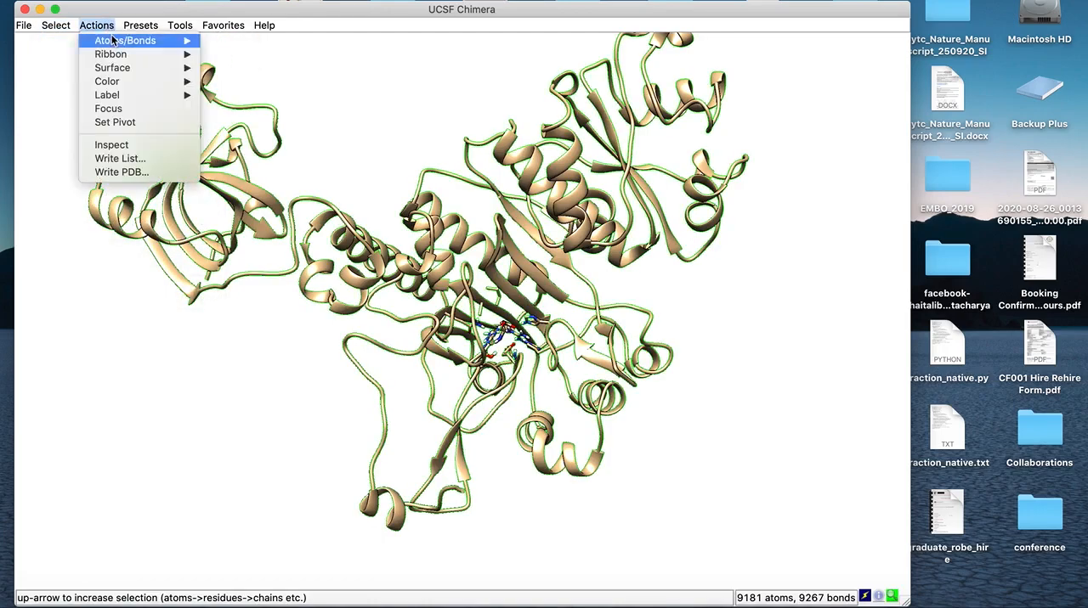
{"action": "mouse_move", "coordinate": [127, 41]}
{"action": "left_click", "coordinate": [255, 222]}
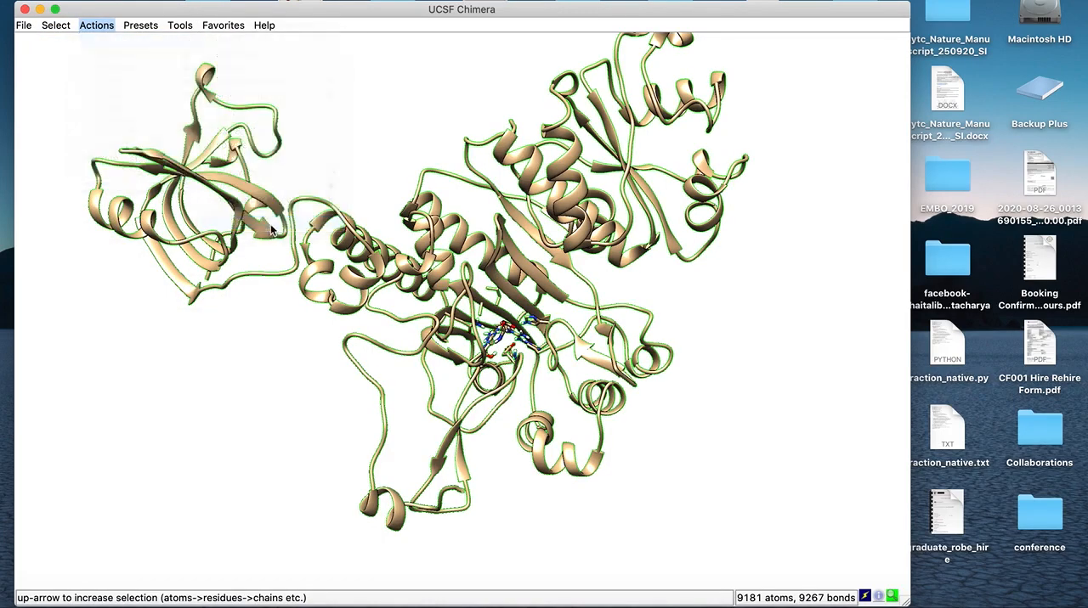
{"action": "left_click_drag", "start_coordinate": [522, 359], "coordinate": [378, 301]}
{"action": "scroll", "coordinate": [518, 413], "scroll_direction": "up", "scroll_amount": 5}
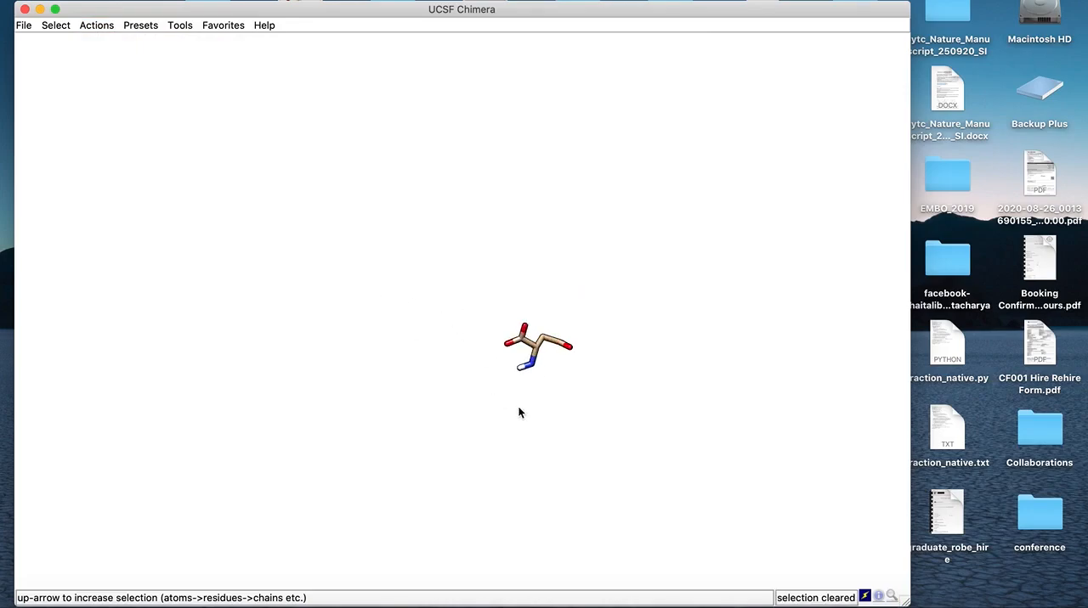
Move the isolated ligand away from its original binding-site position and enlarge it near the middle of the scene
{"action": "left_click_drag", "start_coordinate": [570, 368], "coordinate": [478, 406]}
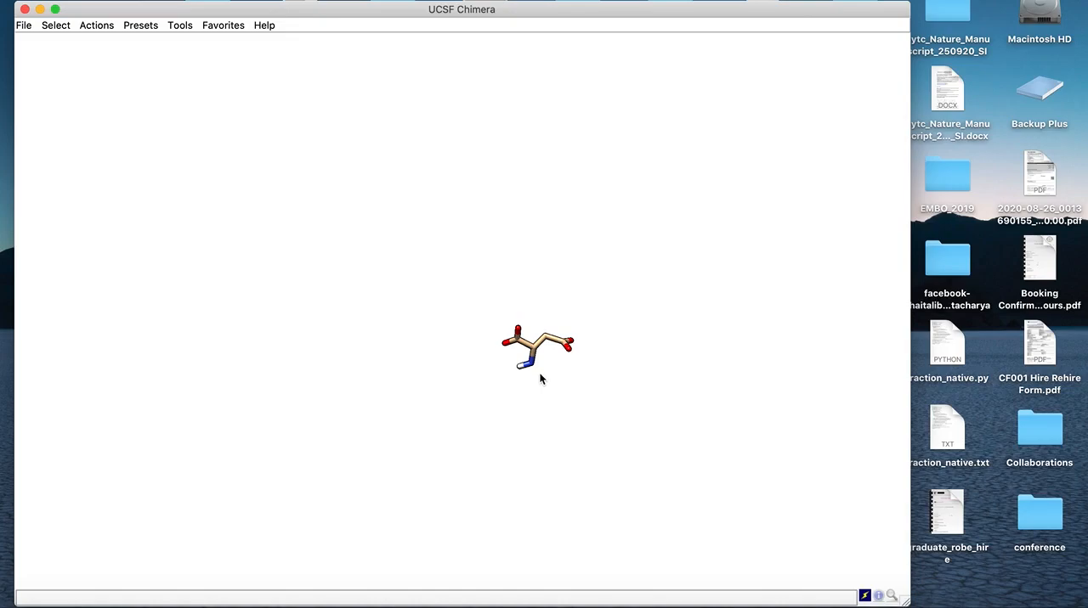
{"action": "mouse_move", "coordinate": [546, 377]}
{"action": "left_mouse_down"}
{"action": "mouse_move", "coordinate": [549, 408]}
{"action": "mouse_move", "coordinate": [552, 393]}
{"action": "left_mouse_up"}
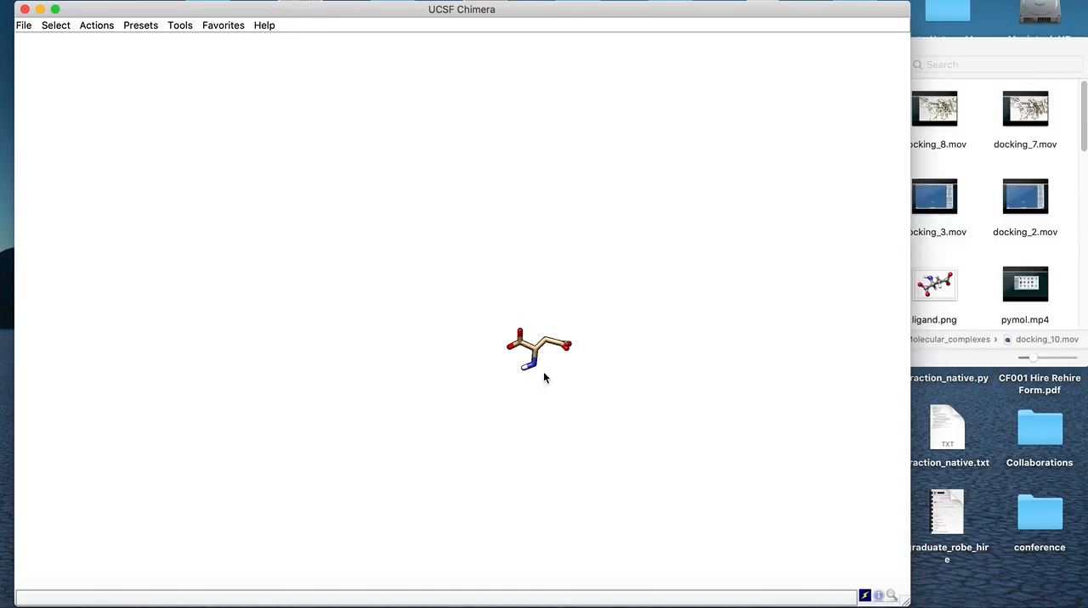
{"action": "middle_click_drag", "start_coordinate": [544, 373], "coordinate": [489, 388]}
{"action": "mouse_move", "coordinate": [459, 396]}
{"action": "left_mouse_down"}
{"action": "mouse_move", "coordinate": [475, 441]}
{"action": "mouse_move", "coordinate": [470, 384]}
{"action": "left_mouse_up"}
{"action": "middle_click_drag", "start_coordinate": [410, 431], "coordinate": [354, 379]}
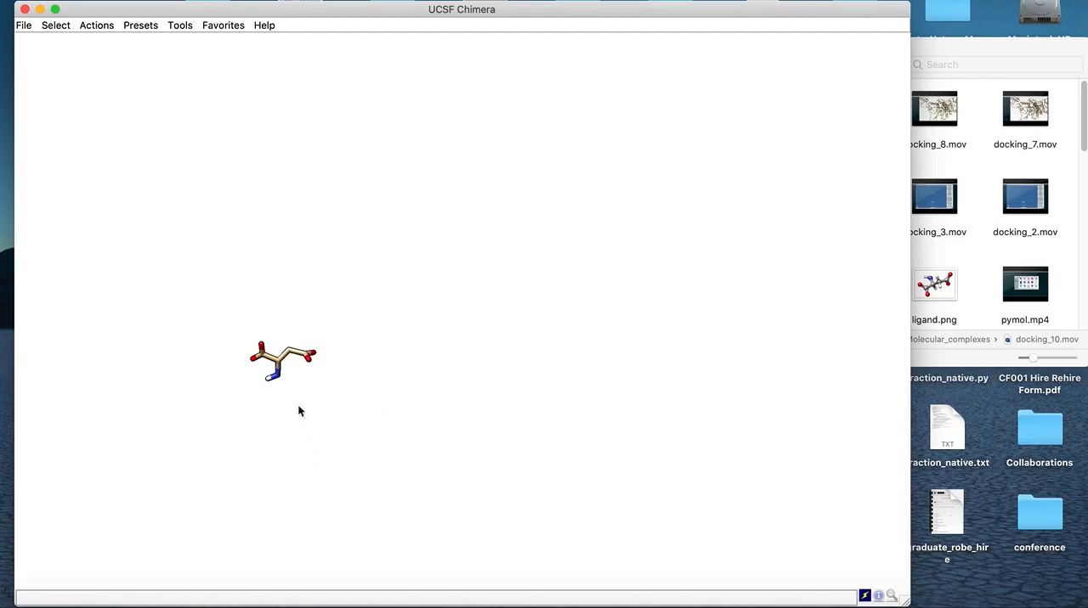
{"action": "middle_click_drag", "start_coordinate": [306, 422], "coordinate": [407, 477]}
{"action": "scroll", "coordinate": [401, 473], "scroll_direction": "up", "scroll_amount": 3}
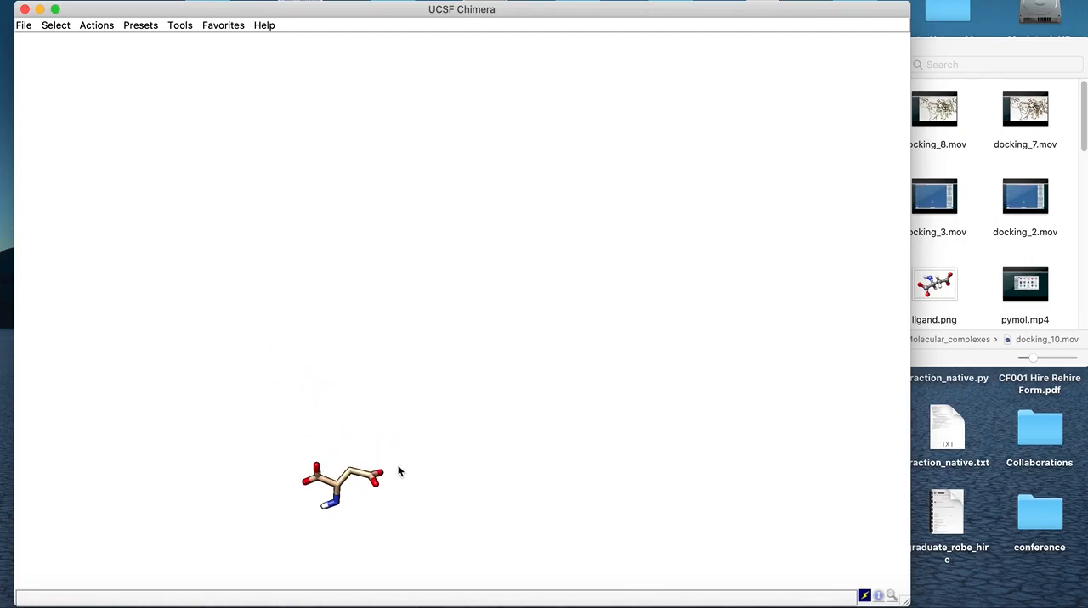
{"action": "middle_click_drag", "start_coordinate": [360, 518], "coordinate": [350, 435]}
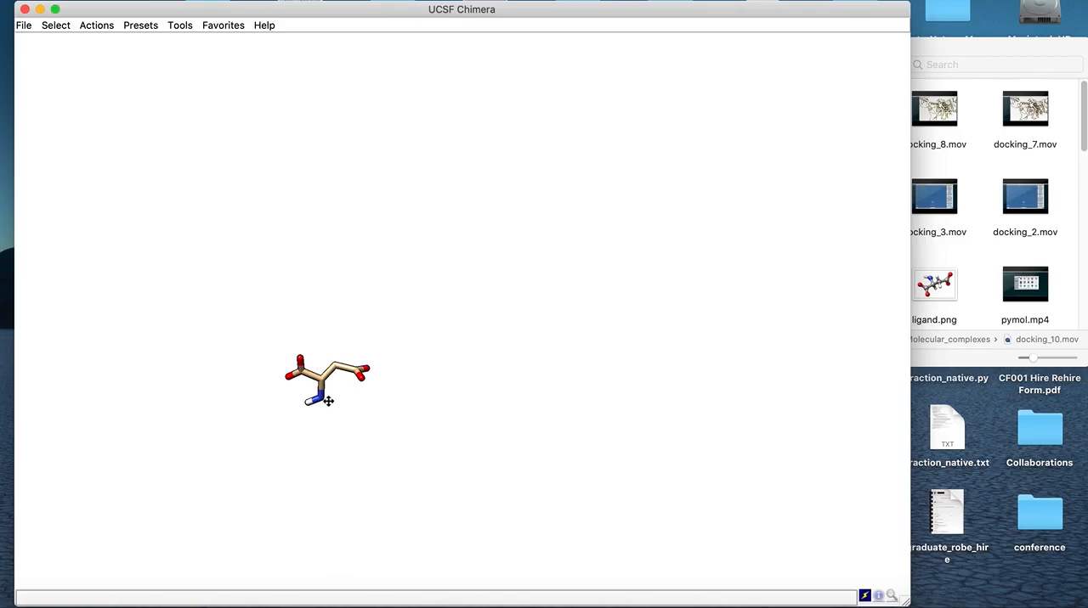
{"action": "middle_click_drag", "start_coordinate": [328, 401], "coordinate": [466, 435]}
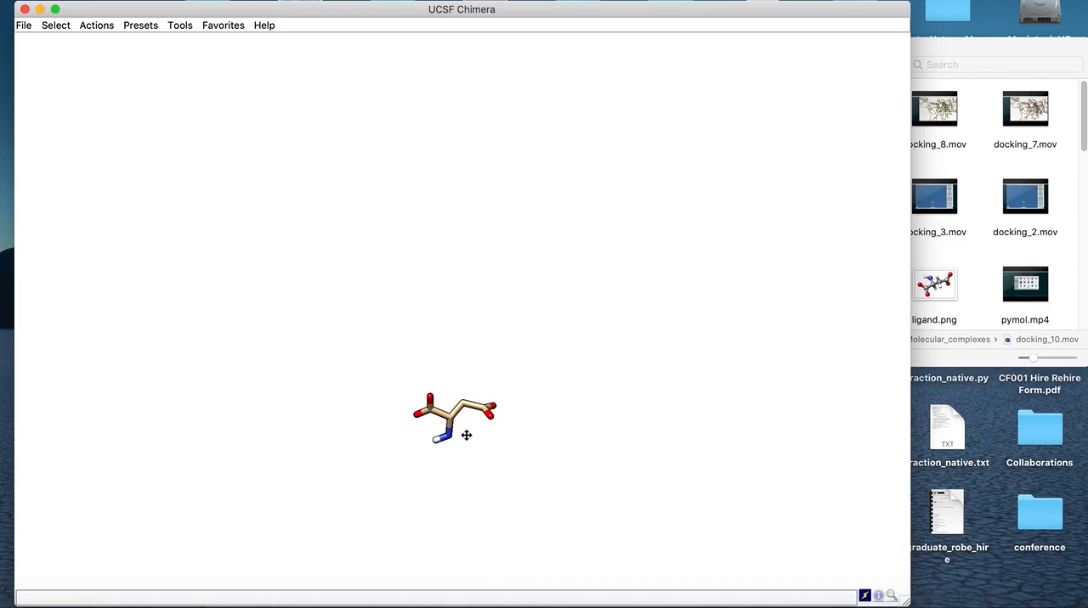
{"action": "middle_click_drag", "start_coordinate": [466, 435], "coordinate": [470, 447]}
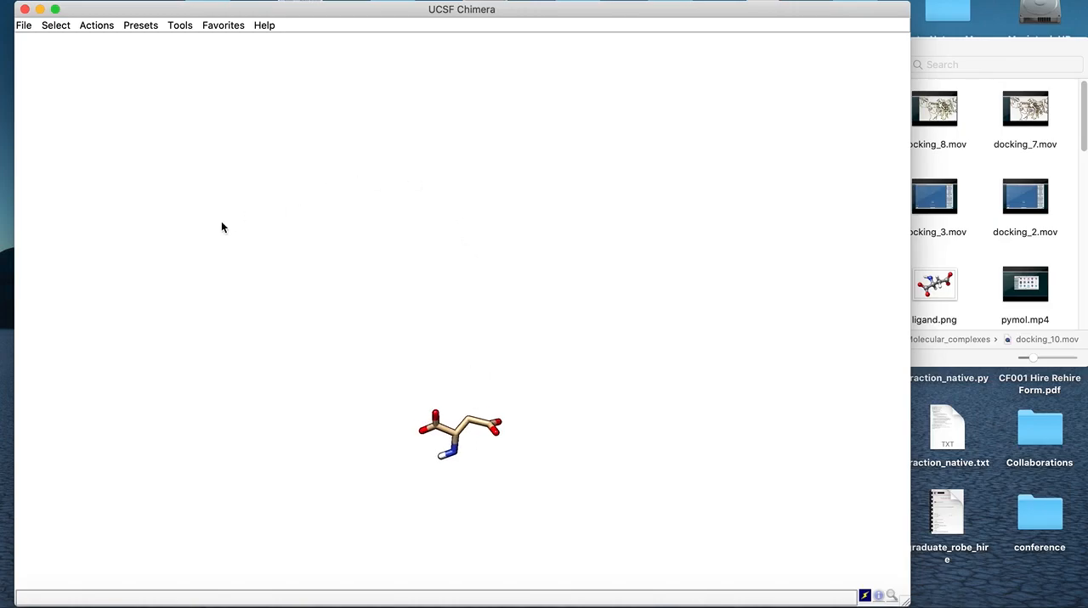
{"action": "scroll", "coordinate": [466, 457], "scroll_direction": "down", "scroll_amount": 1}
{"action": "scroll", "coordinate": [465, 457], "scroll_direction": "up", "scroll_amount": 4}
{"action": "middle_click_drag", "start_coordinate": [467, 461], "coordinate": [420, 372]}
{"action": "scroll", "coordinate": [428, 322], "scroll_direction": "up", "scroll_amount": 3}
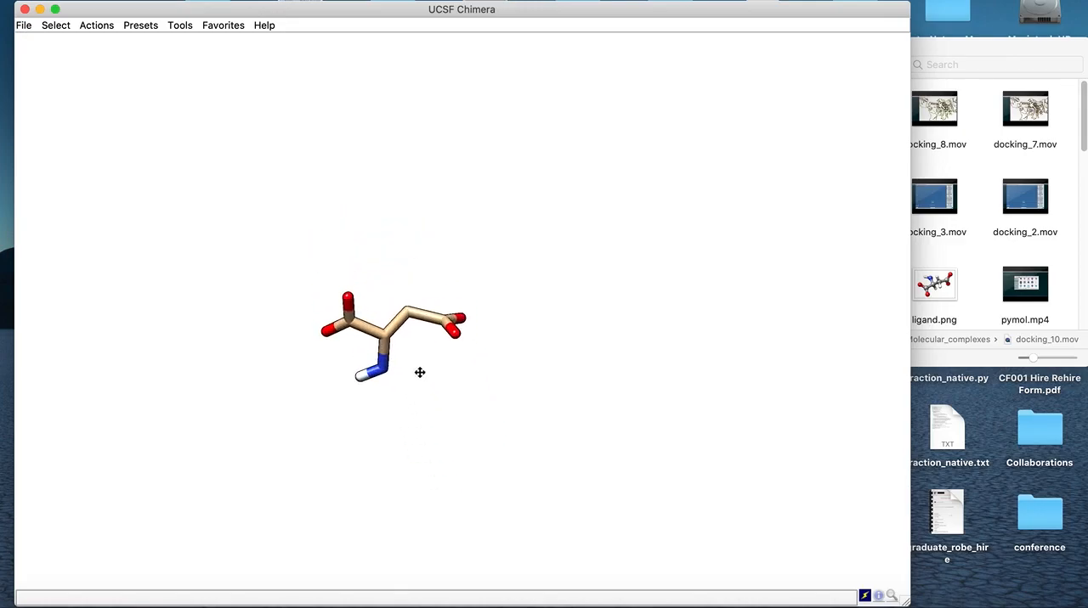
{"action": "mouse_move", "coordinate": [396, 350]}
{"action": "left_mouse_down"}
{"action": "mouse_move", "coordinate": [396, 337]}
{"action": "mouse_move", "coordinate": [406, 353]}
{"action": "left_mouse_up"}
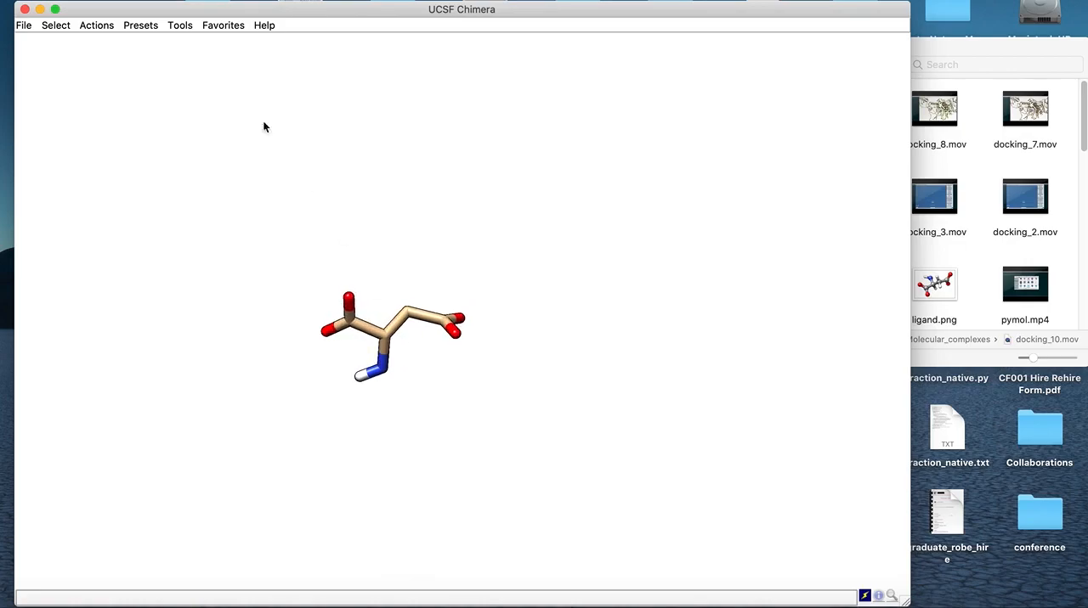
Save the moved ligand as ligand.pdb with untransformed coordinates turned off, and close Chimera
{"action": "left_click", "coordinate": [23, 25]}
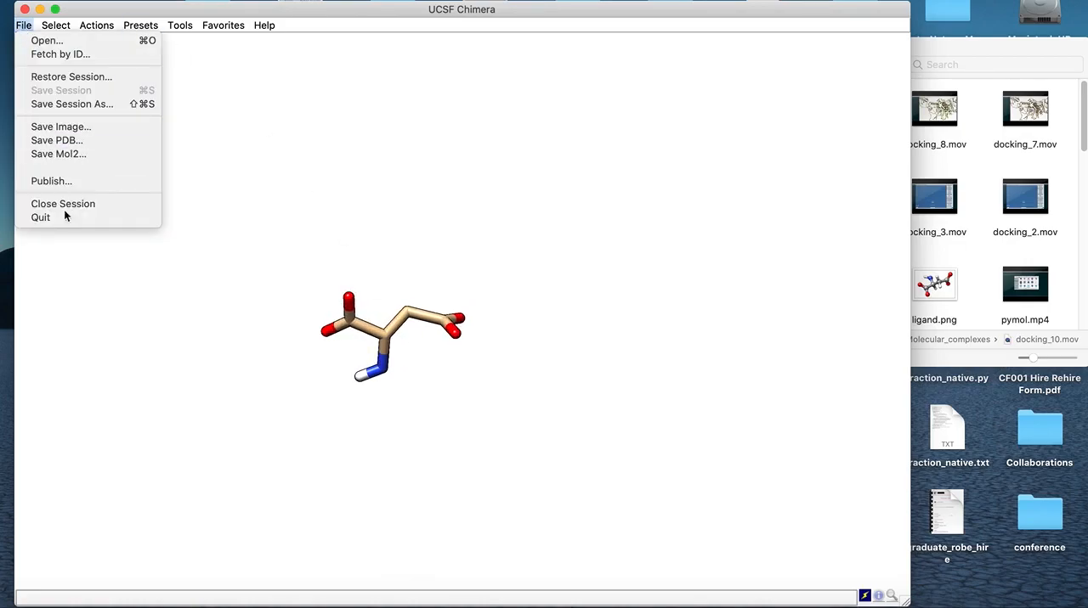
{"action": "left_click", "coordinate": [69, 141]}
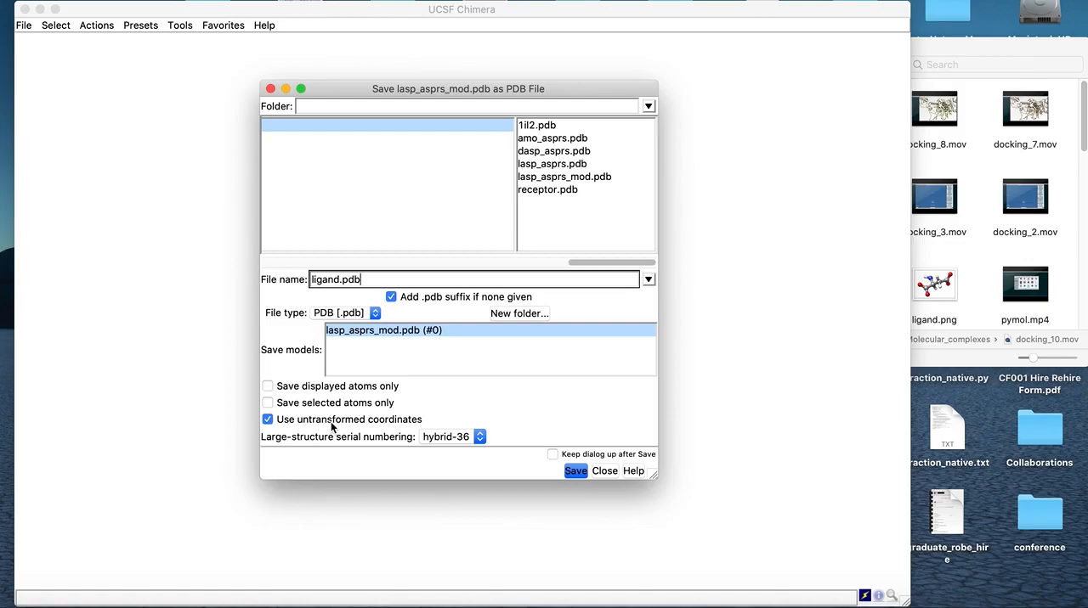
{"action": "left_click", "coordinate": [267, 420]}
{"action": "left_click_drag", "start_coordinate": [404, 90], "coordinate": [646, 111]}
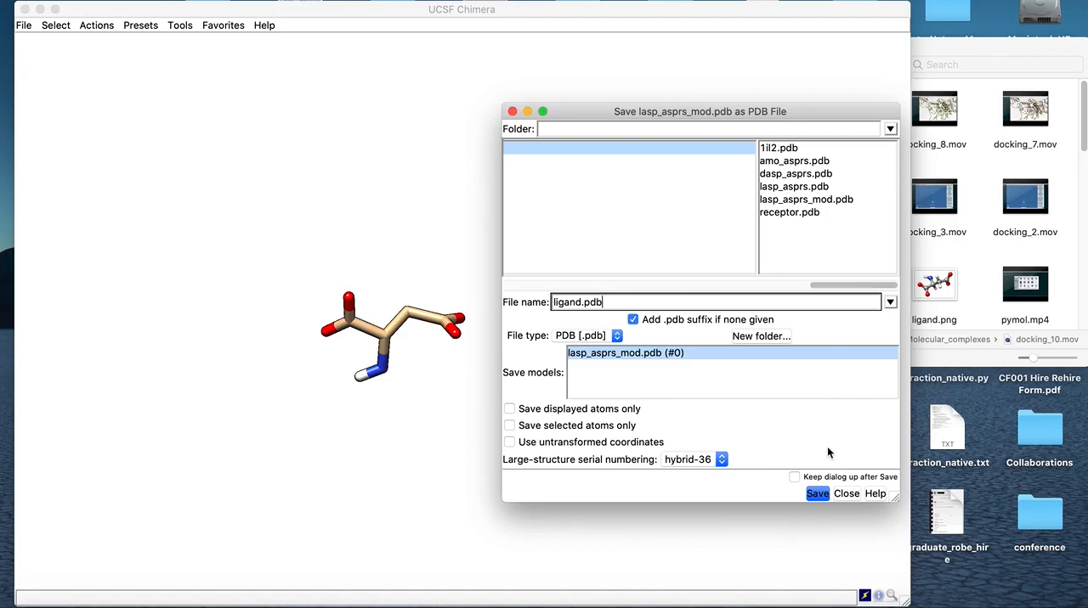
{"action": "left_click", "coordinate": [817, 494]}
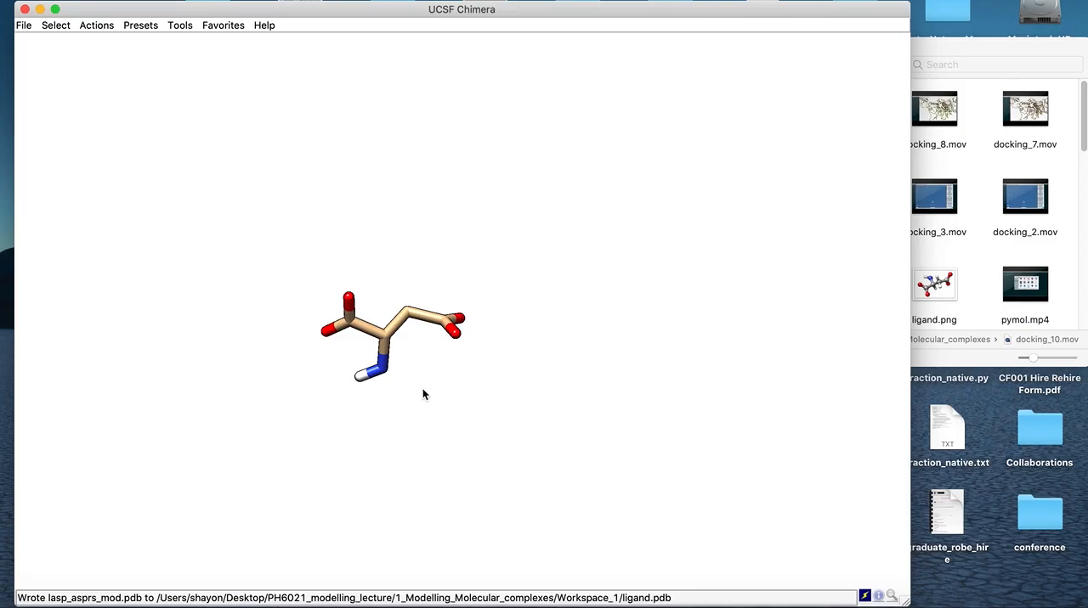
{"action": "left_click", "coordinate": [25, 9]}
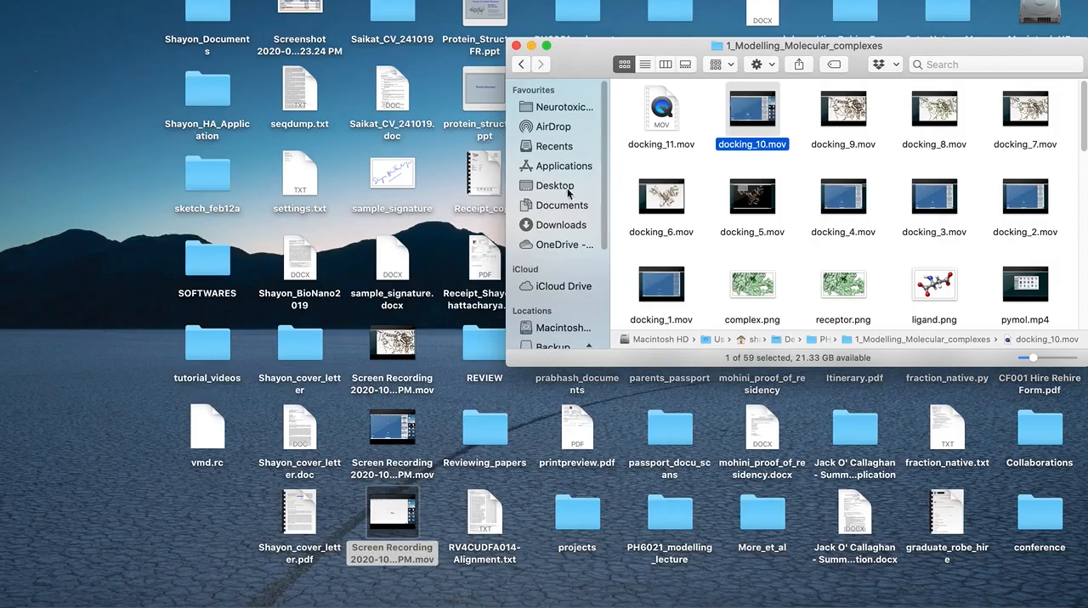
Close the open Finder folder window, relaunch Chimera from Applications and open the receptor.pdb file stored in Workspace_1
{"action": "left_click", "coordinate": [516, 45]}
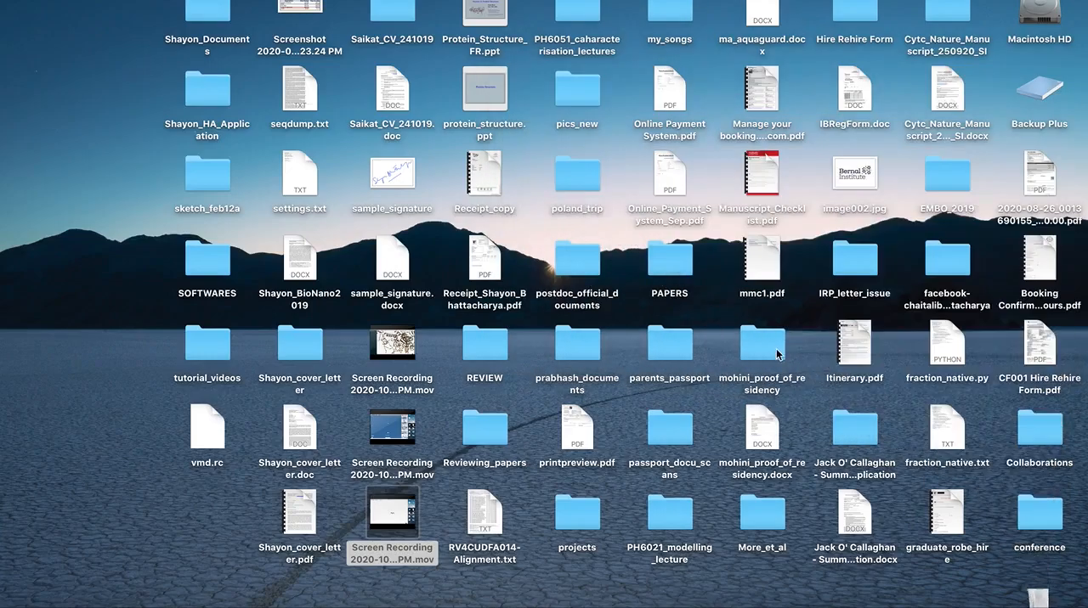
{"action": "left_click", "coordinate": [1020, 578]}
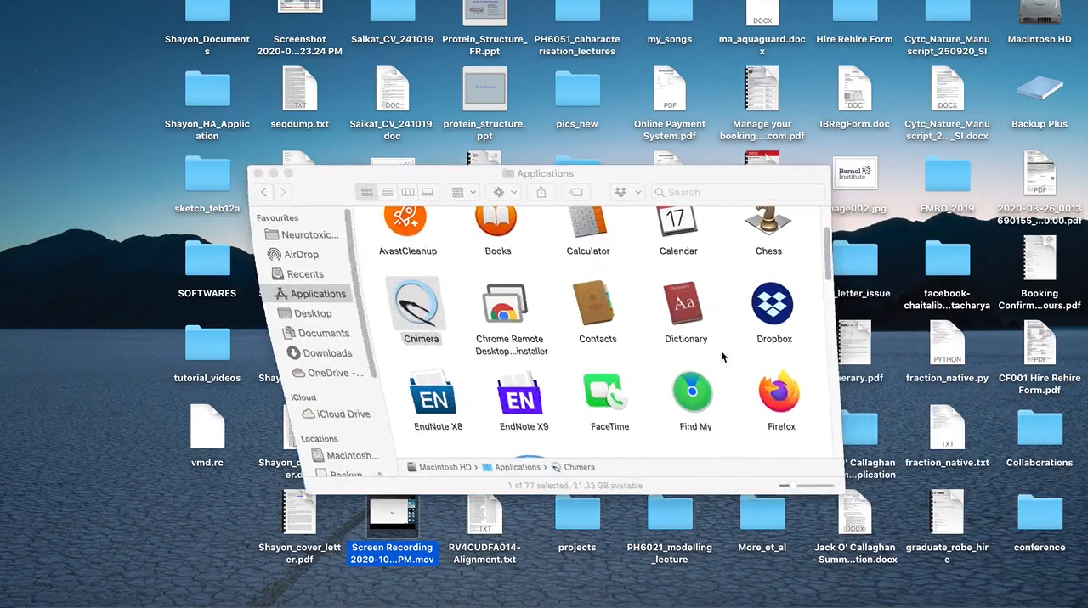
{"action": "double_click", "coordinate": [404, 308]}
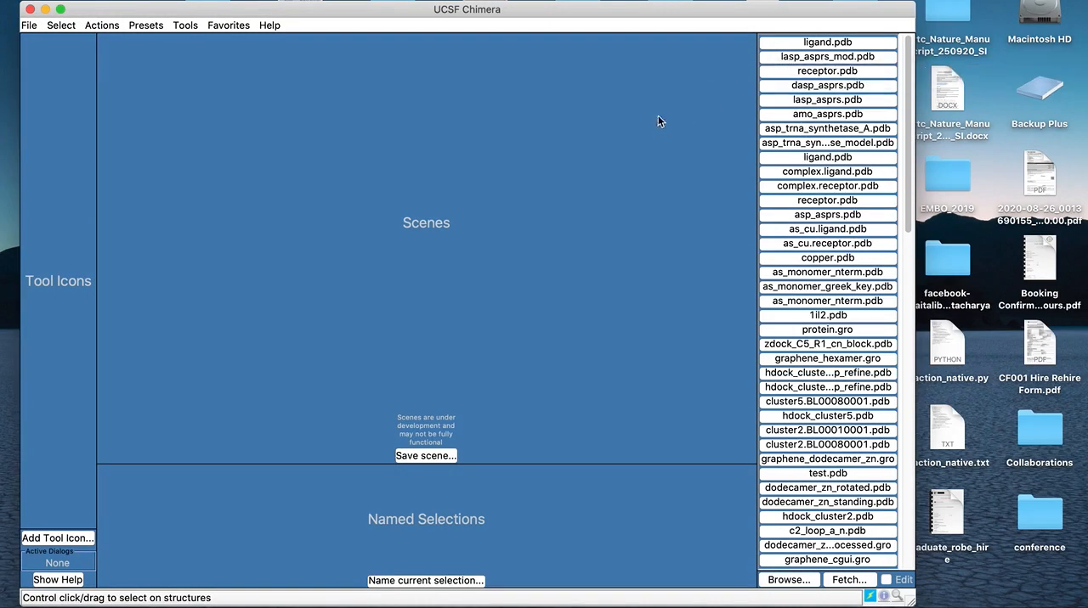
{"action": "left_click", "coordinate": [804, 75]}
{"action": "left_click_drag", "start_coordinate": [468, 202], "coordinate": [366, 284]}
Display the receptor with the Publication 1 (silhouette, rounded ribbon) preset
{"action": "left_click", "coordinate": [154, 26]}
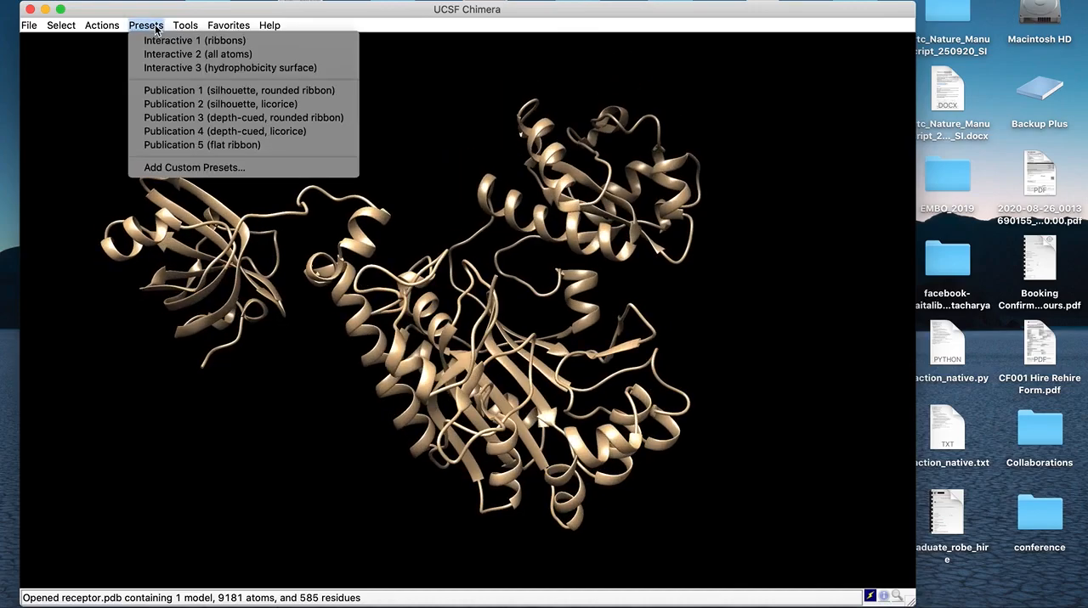
{"action": "left_click", "coordinate": [194, 91]}
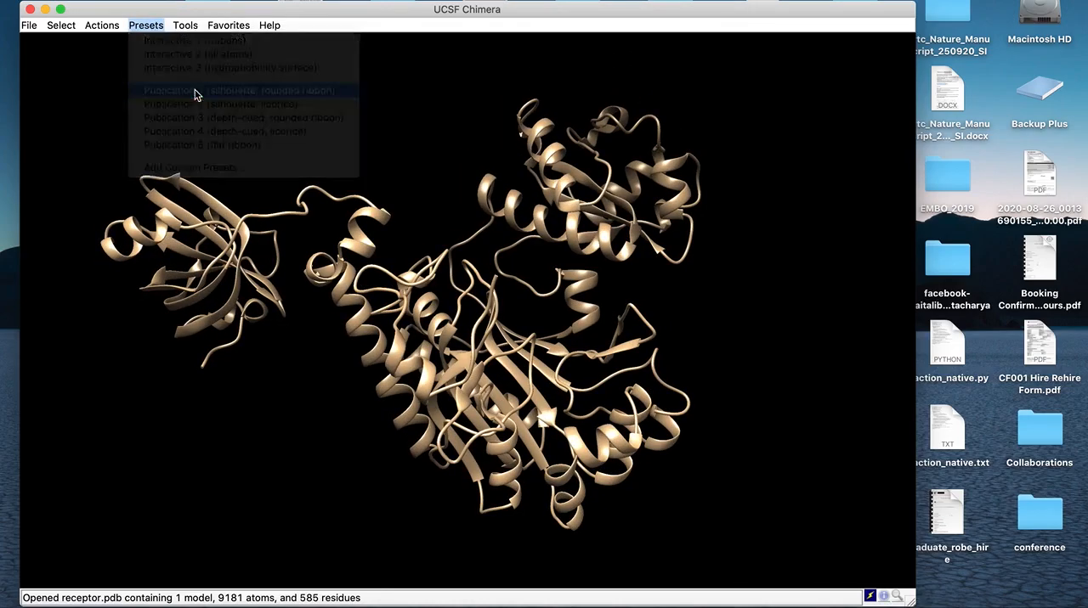
{"action": "left_click_drag", "start_coordinate": [533, 300], "coordinate": [460, 290]}
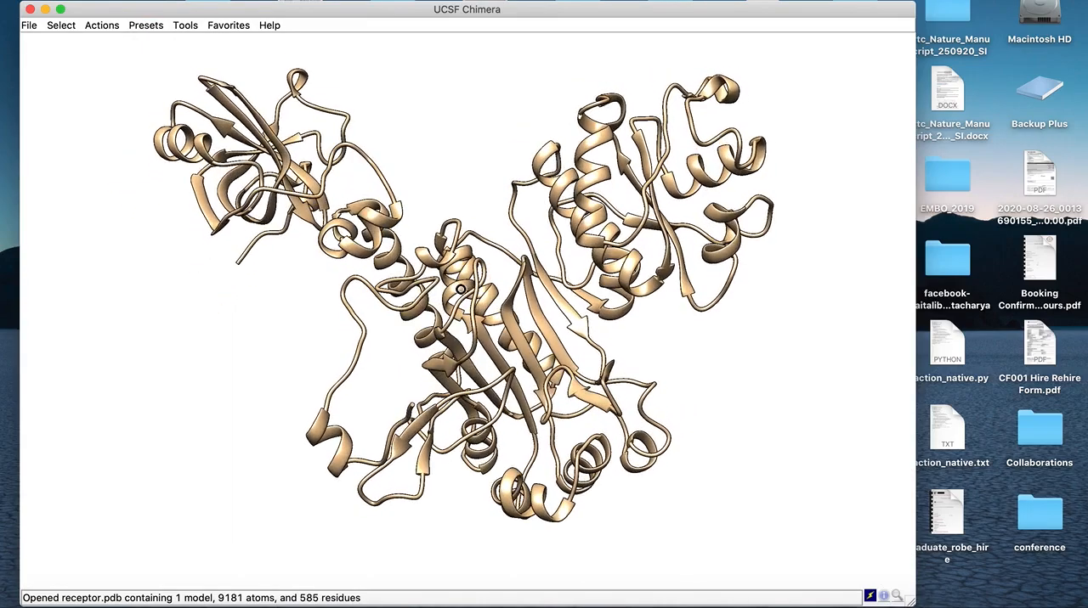
Open ligand.pdb in the same session as the receptor and view the ligand's placement from several angles
{"action": "left_click", "coordinate": [29, 25]}
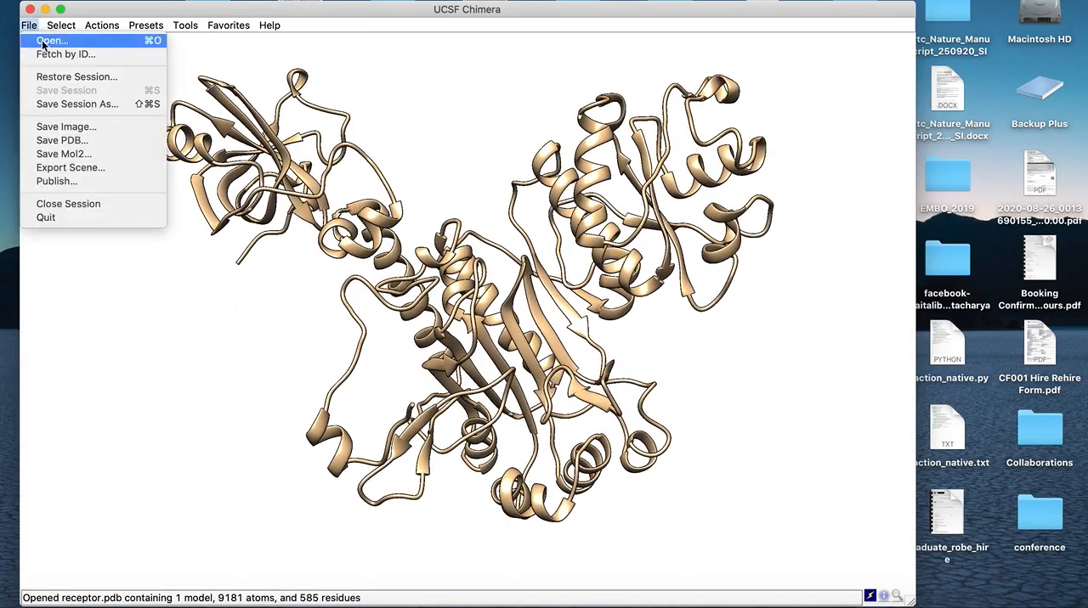
{"action": "left_click", "coordinate": [42, 41]}
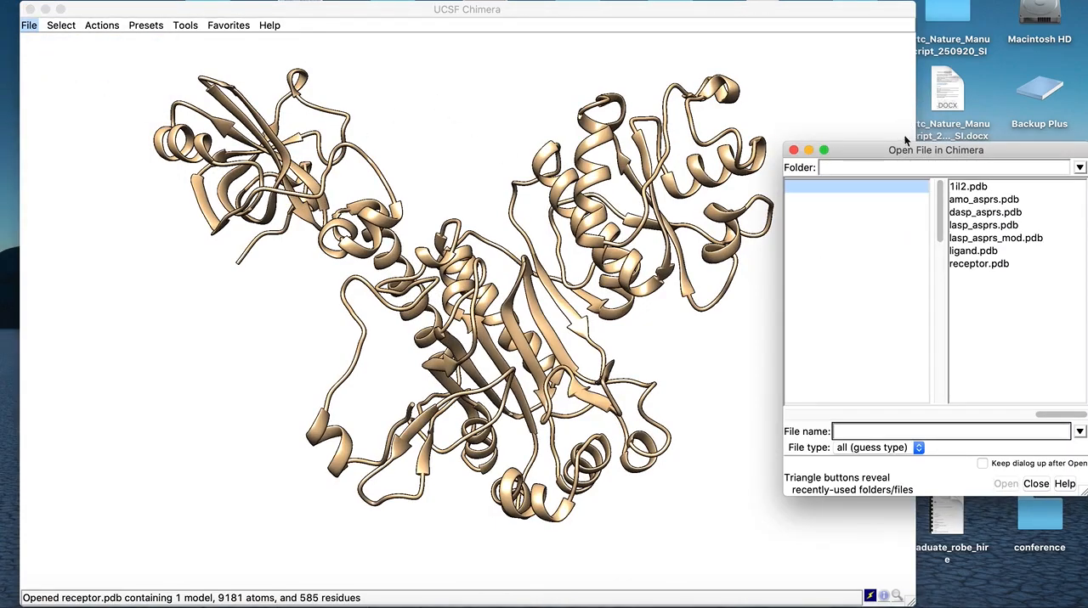
{"action": "left_click_drag", "start_coordinate": [900, 153], "coordinate": [592, 119]}
{"action": "left_click", "coordinate": [664, 216]}
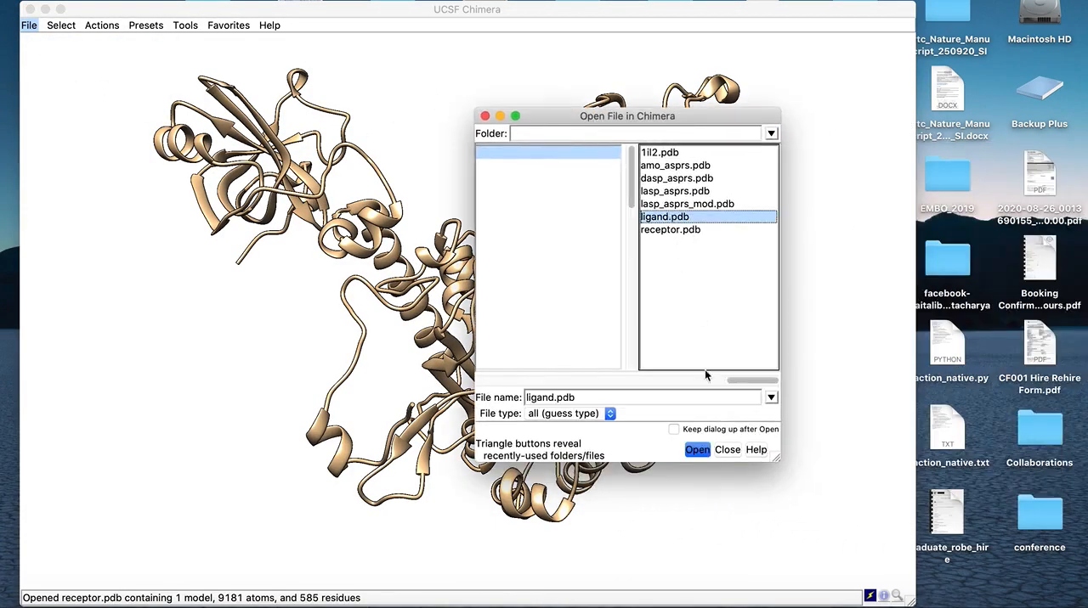
{"action": "left_click", "coordinate": [698, 450]}
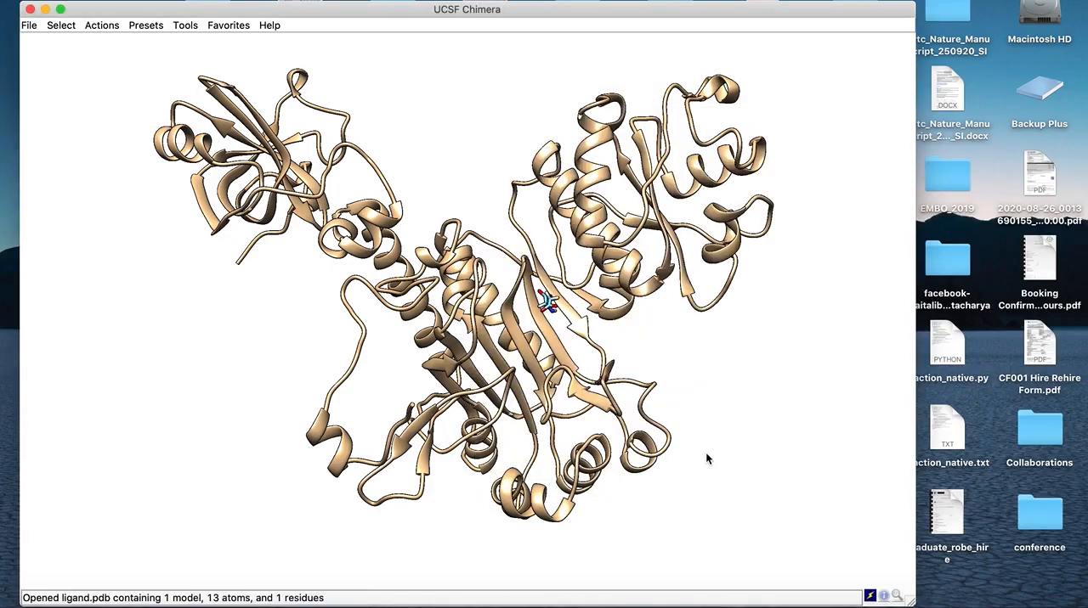
{"action": "left_click_drag", "start_coordinate": [572, 374], "coordinate": [500, 337]}
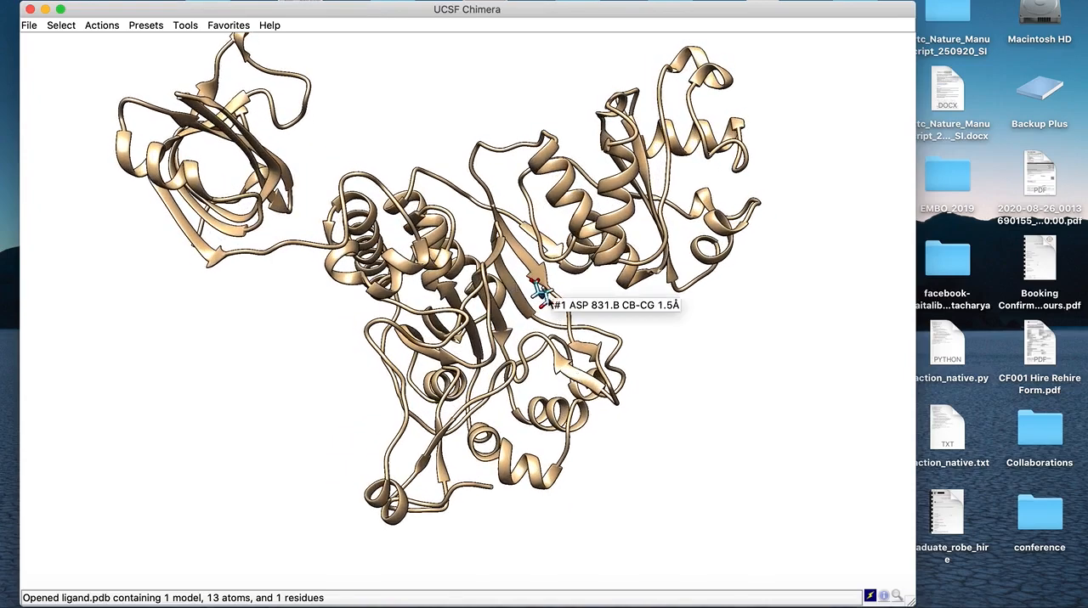
{"action": "left_click_drag", "start_coordinate": [340, 299], "coordinate": [490, 347]}
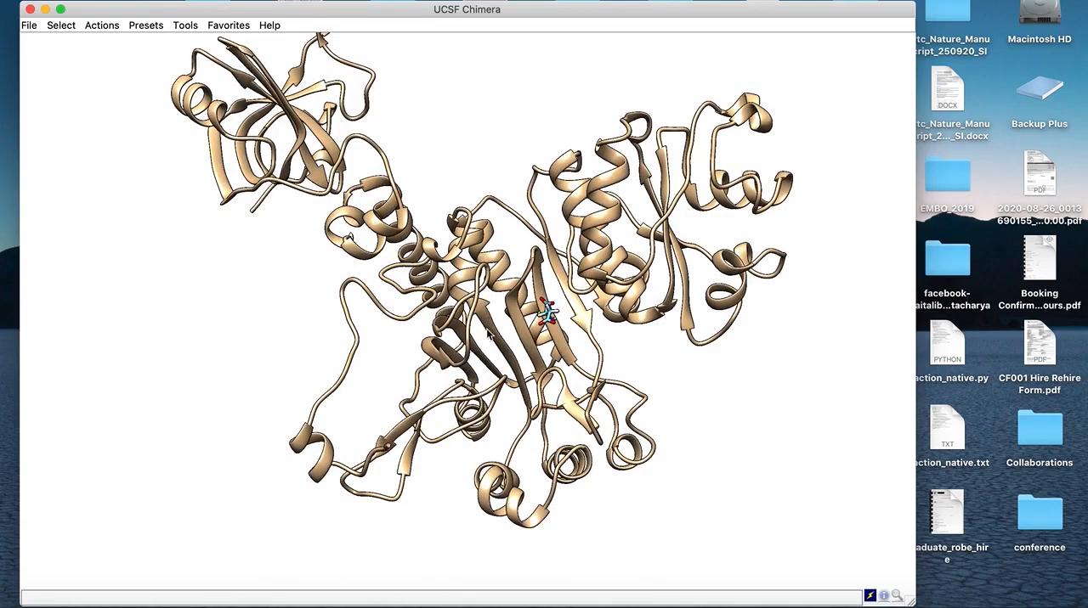
{"action": "left_click_drag", "start_coordinate": [523, 247], "coordinate": [622, 262]}
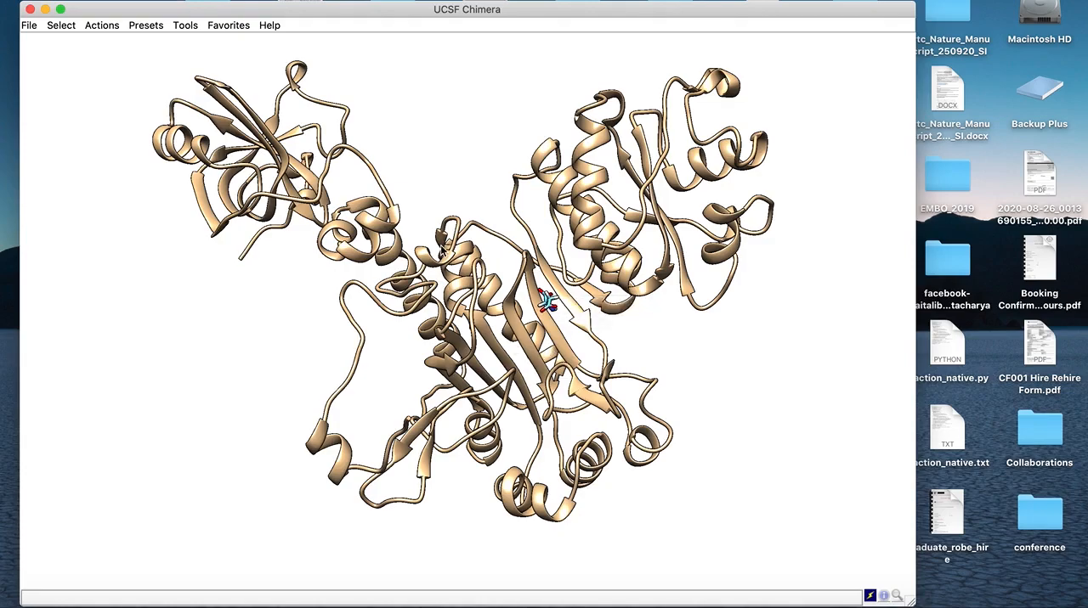
Check the Model Panel for the loaded receptor and ligand models, and close it
{"action": "left_click", "coordinate": [234, 28]}
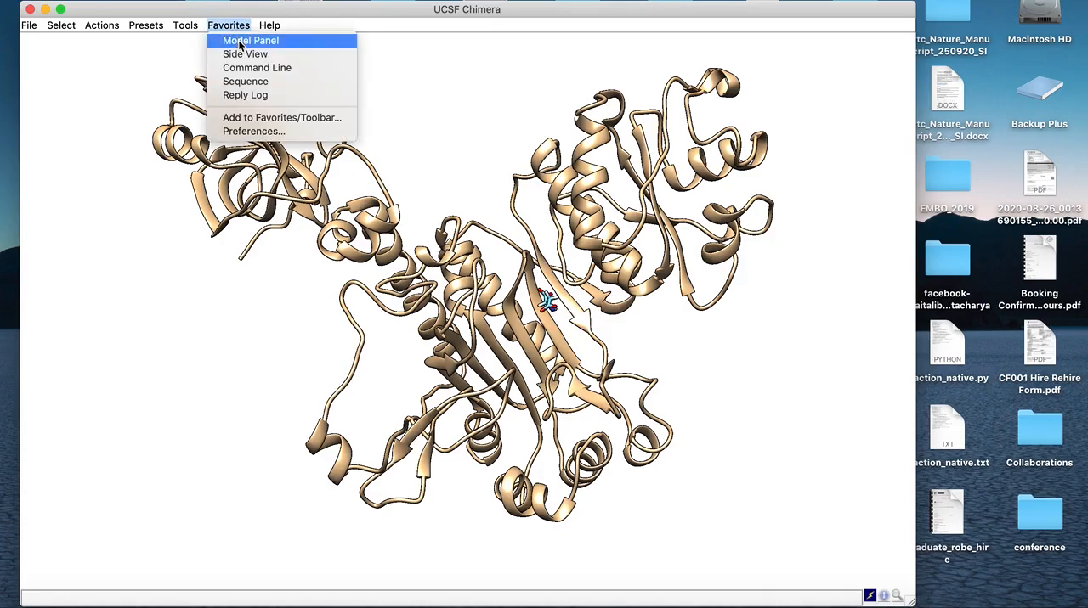
{"action": "left_click", "coordinate": [240, 42]}
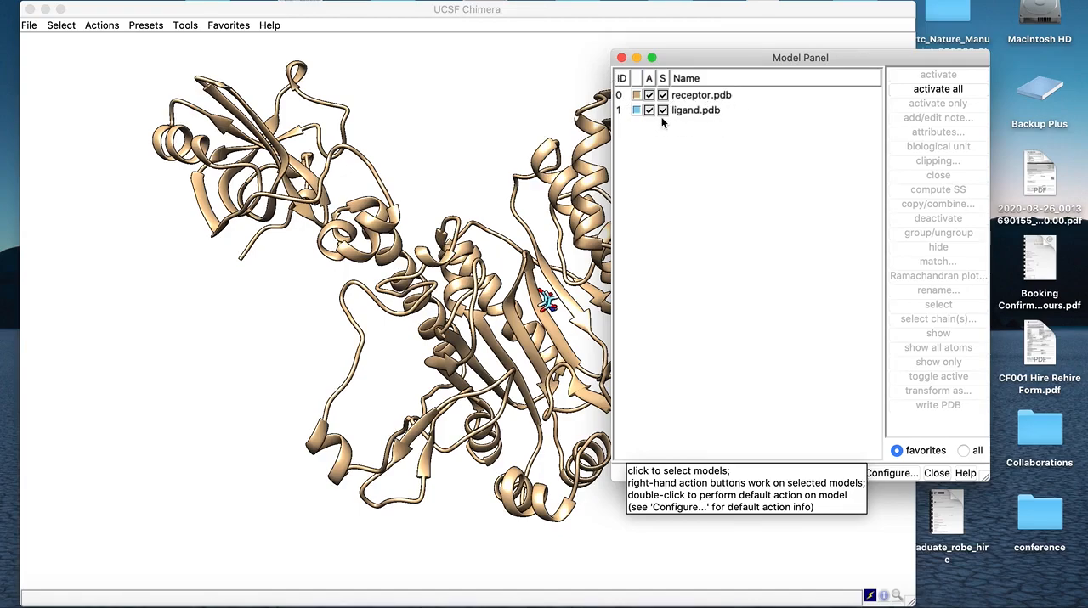
{"action": "left_click_drag", "start_coordinate": [695, 63], "coordinate": [761, 39]}
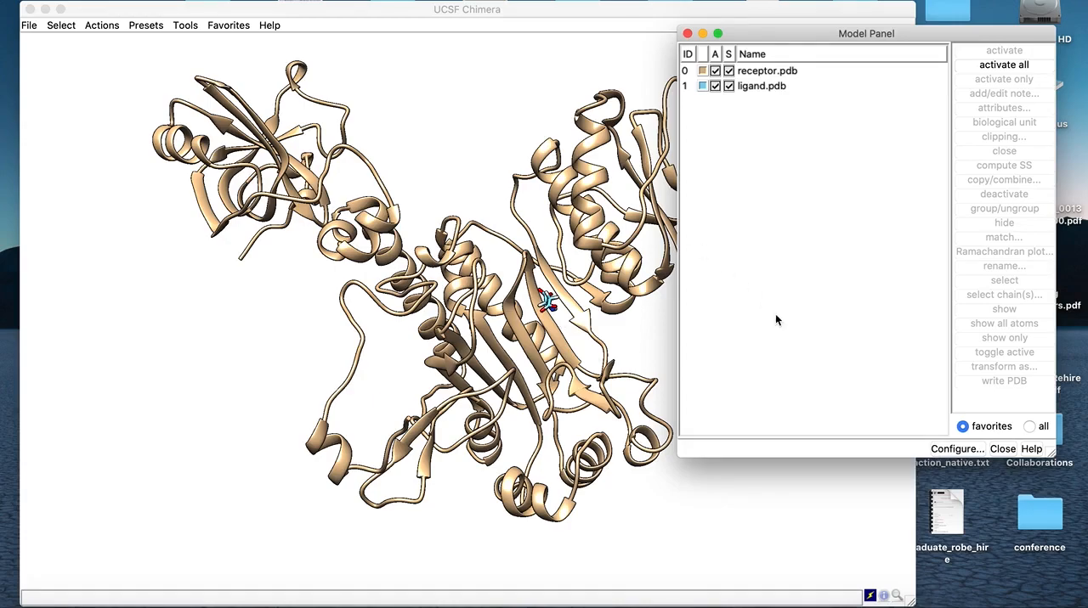
{"action": "left_click", "coordinate": [687, 34]}
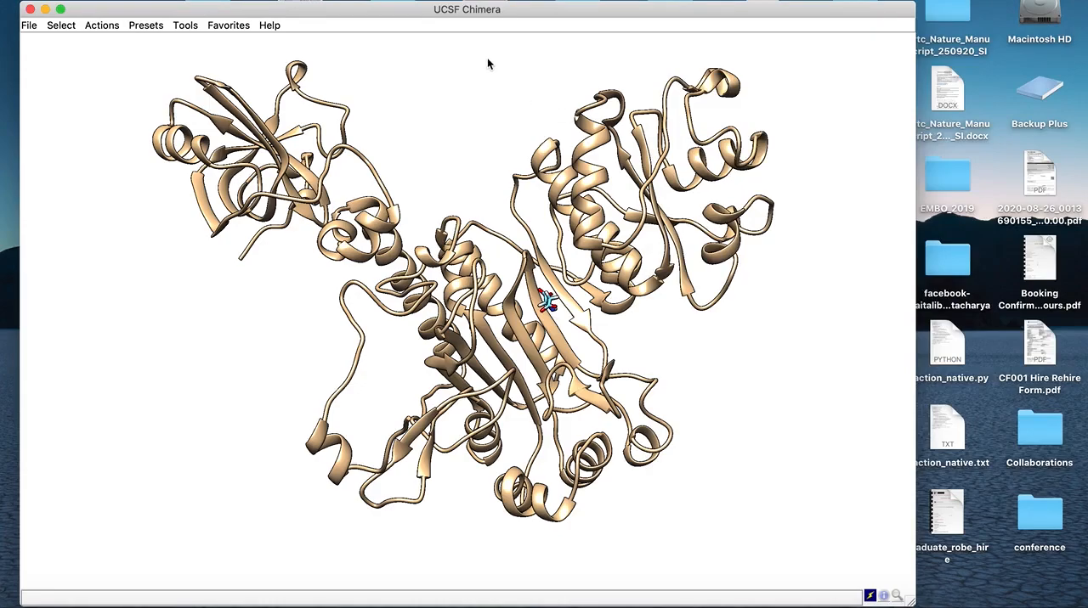
{"action": "left_click_drag", "start_coordinate": [452, 240], "coordinate": [425, 226]}
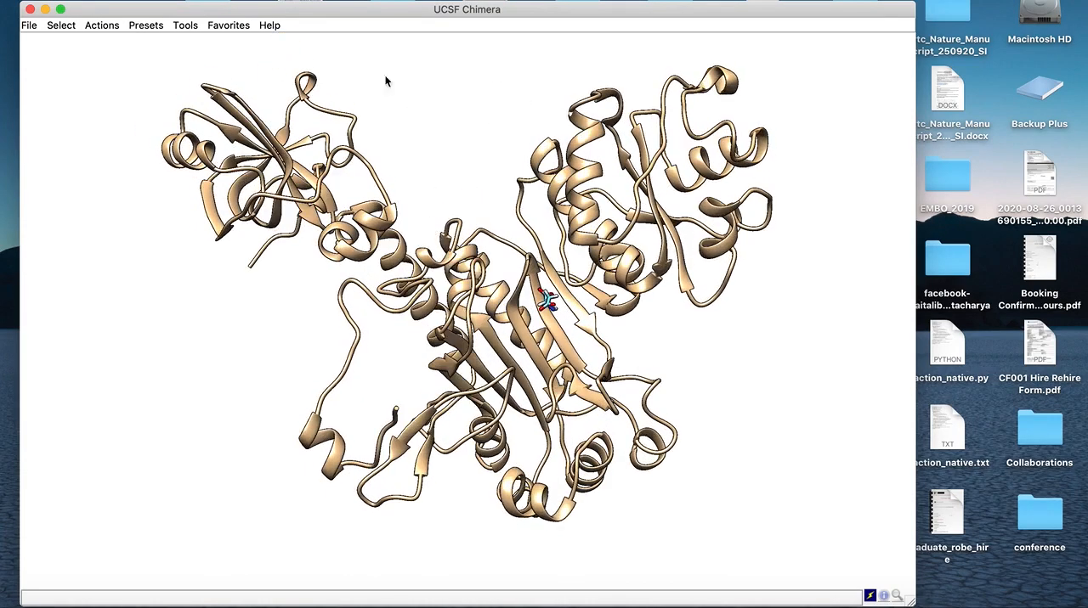
Open the AutoDock Vina docking tool and place its dialog beside the structure
{"action": "left_click", "coordinate": [186, 26]}
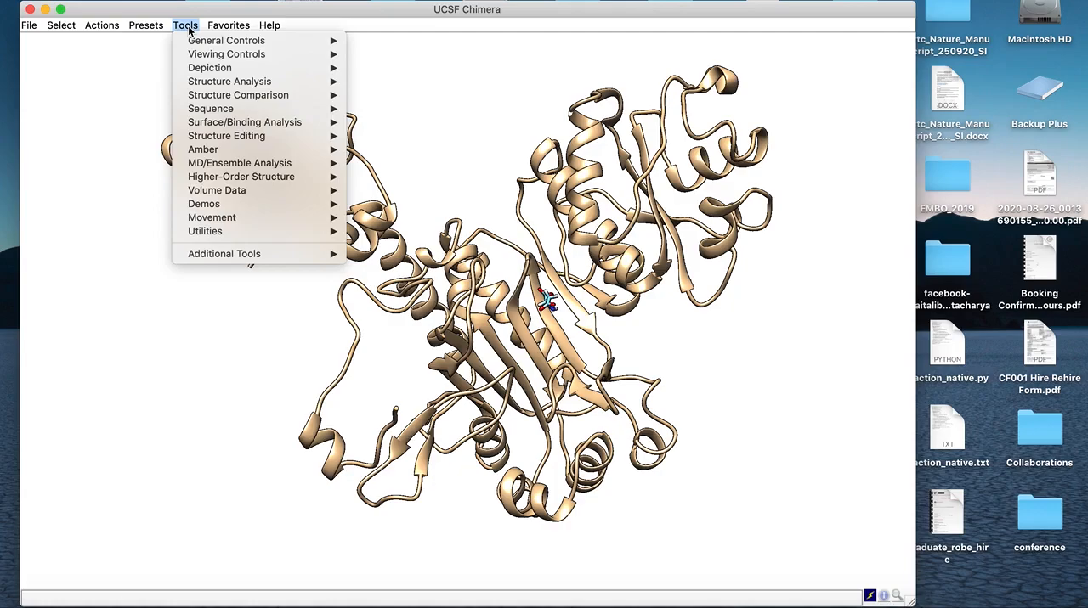
{"action": "mouse_move", "coordinate": [238, 139]}
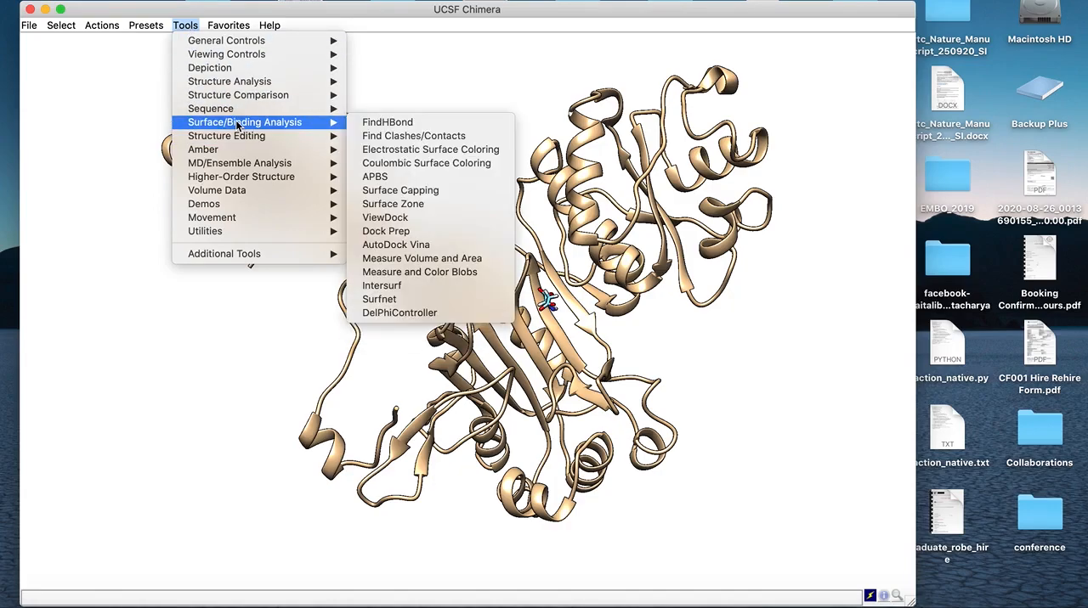
{"action": "left_click", "coordinate": [412, 245]}
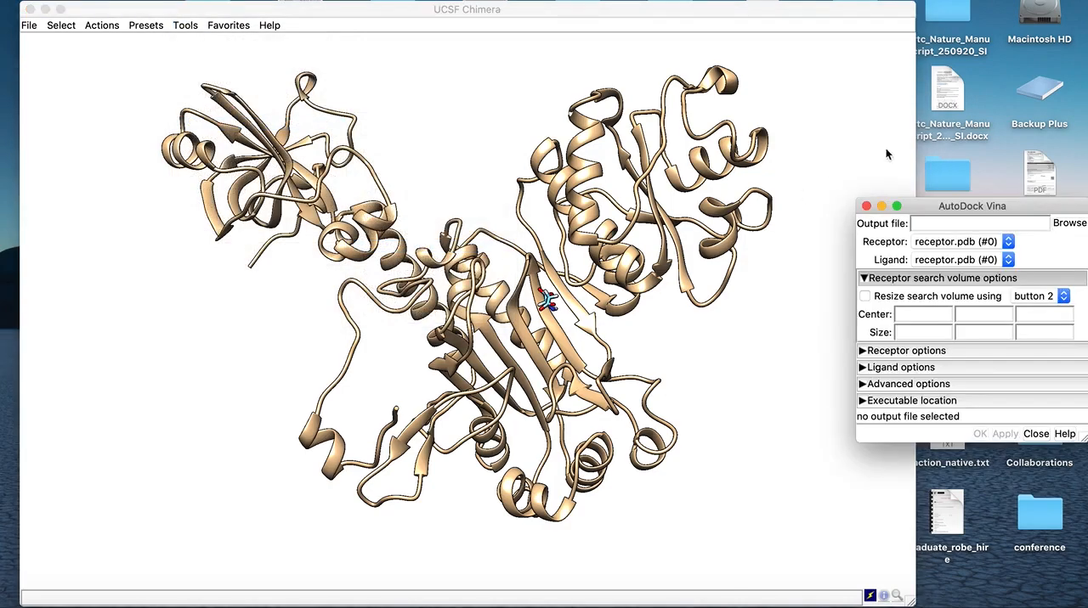
{"action": "left_click_drag", "start_coordinate": [969, 208], "coordinate": [870, 123]}
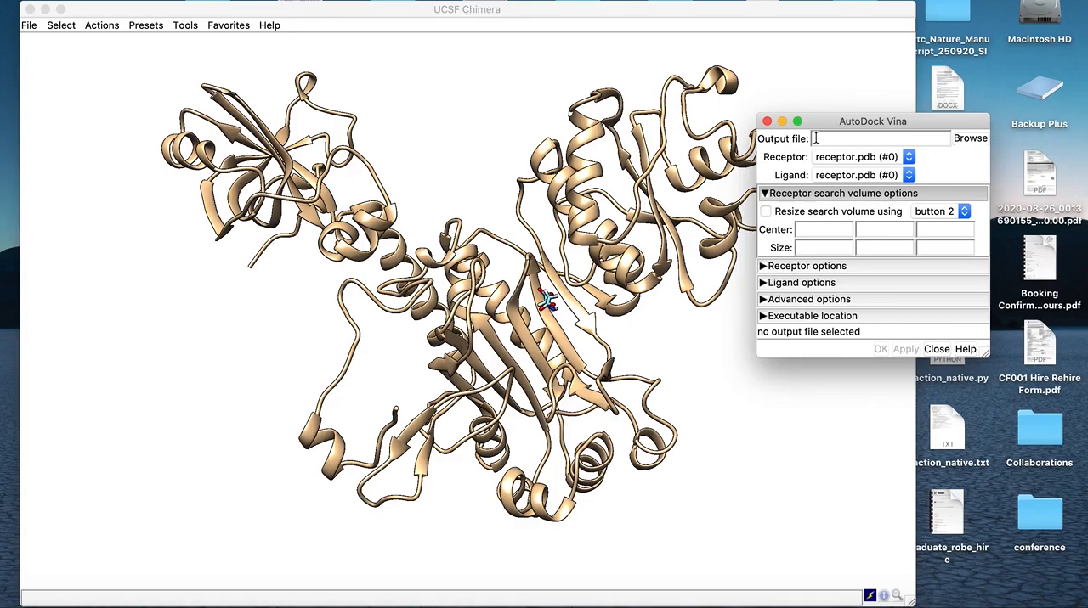
Enter complex.pdbqt directly as the AutoDock Vina output file name
{"action": "left_click", "coordinate": [816, 139]}
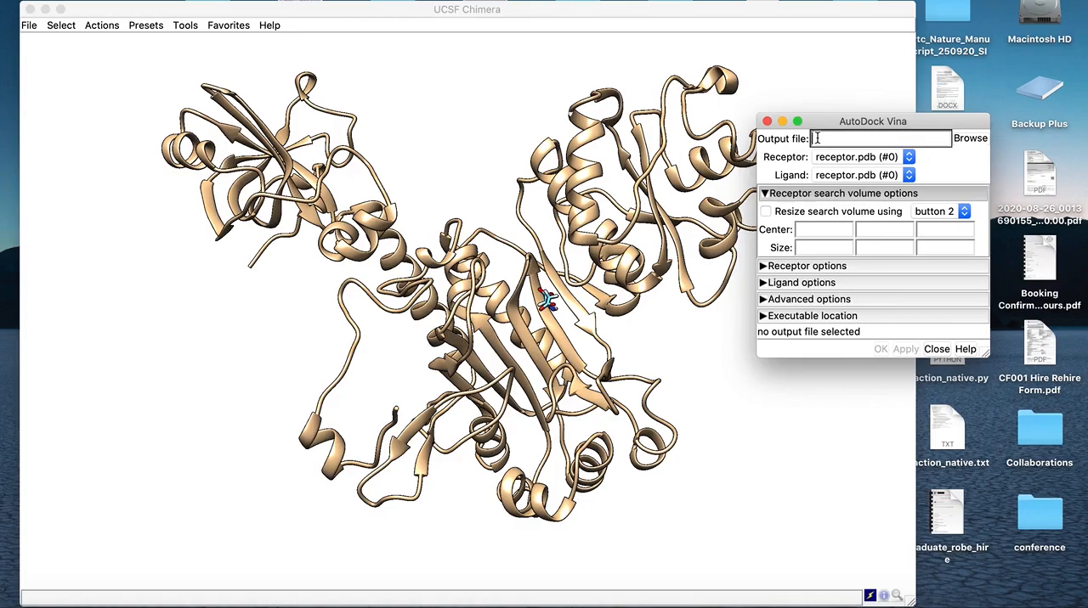
{"action": "type", "text": "complex.pdbqt"}
{"action": "double_click", "coordinate": [857, 139]}
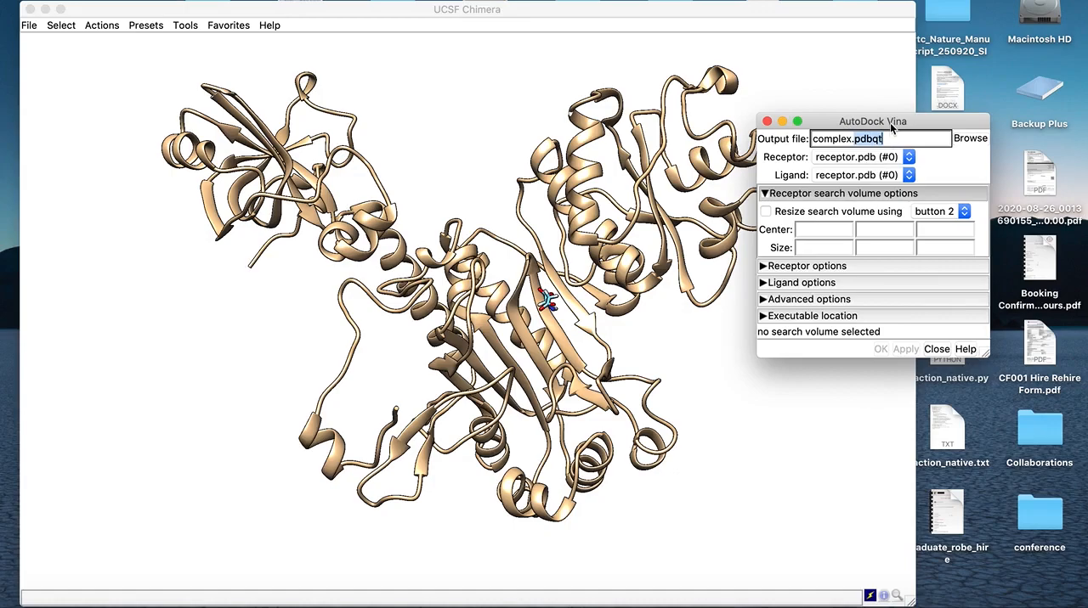
Browse for the docking output location and set it to complex.pdbqt in the Workspace_1 folder
{"action": "left_click", "coordinate": [970, 138]}
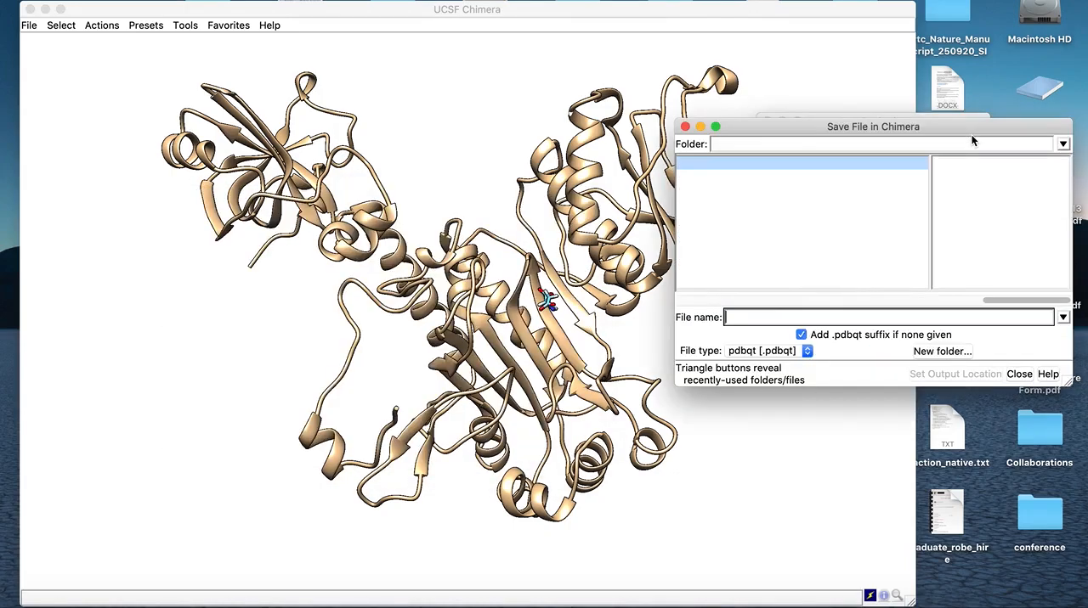
{"action": "left_click_drag", "start_coordinate": [904, 126], "coordinate": [821, 123]}
{"action": "left_click_drag", "start_coordinate": [922, 298], "coordinate": [963, 308]}
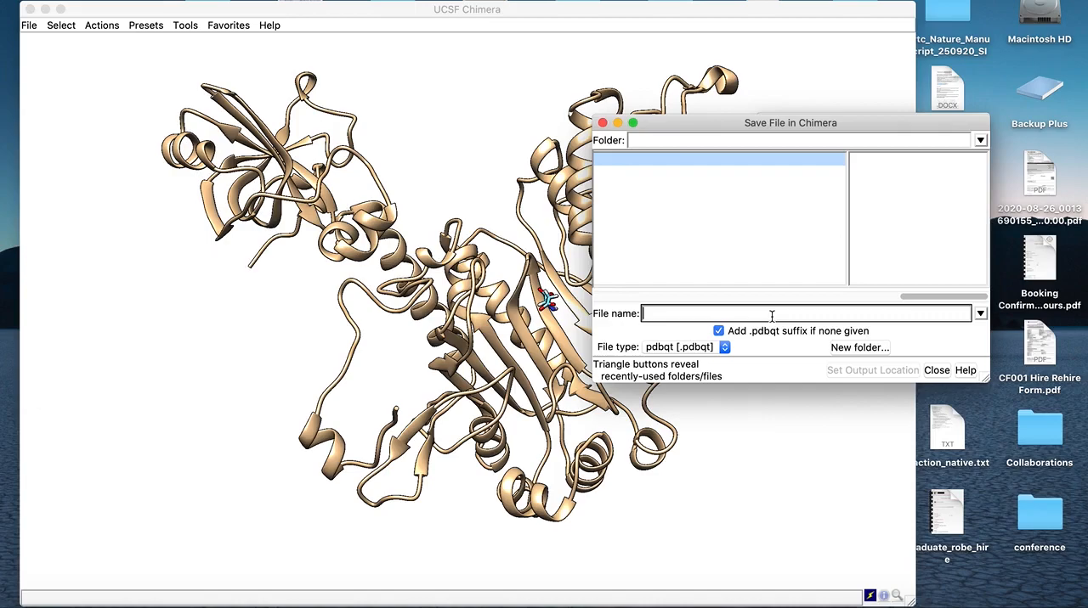
{"action": "type", "text": "complex."}
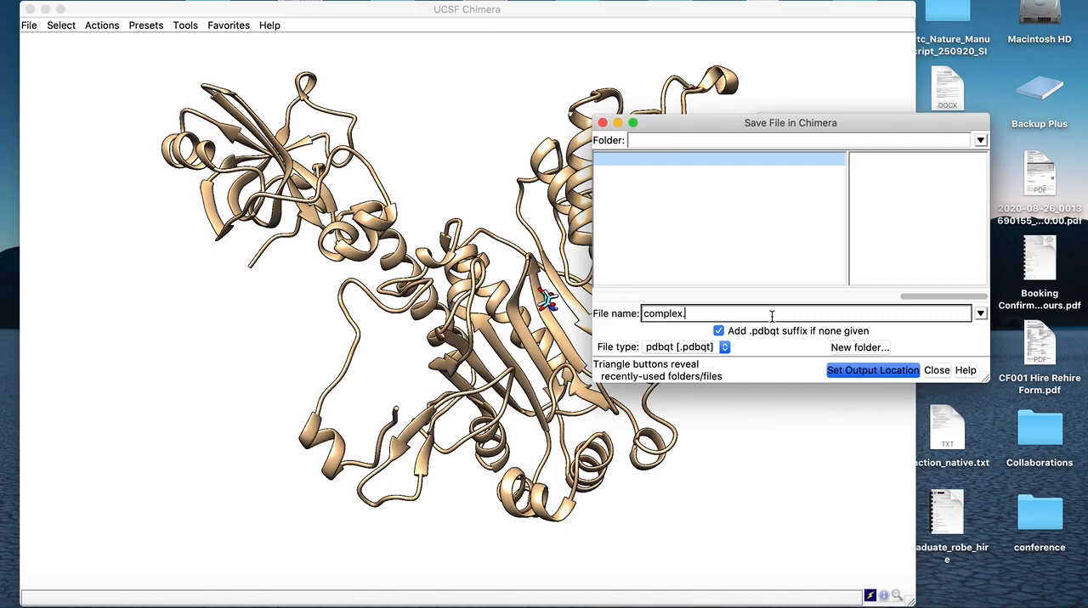
{"action": "type", "text": "pdbqt"}
{"action": "left_click", "coordinate": [864, 372]}
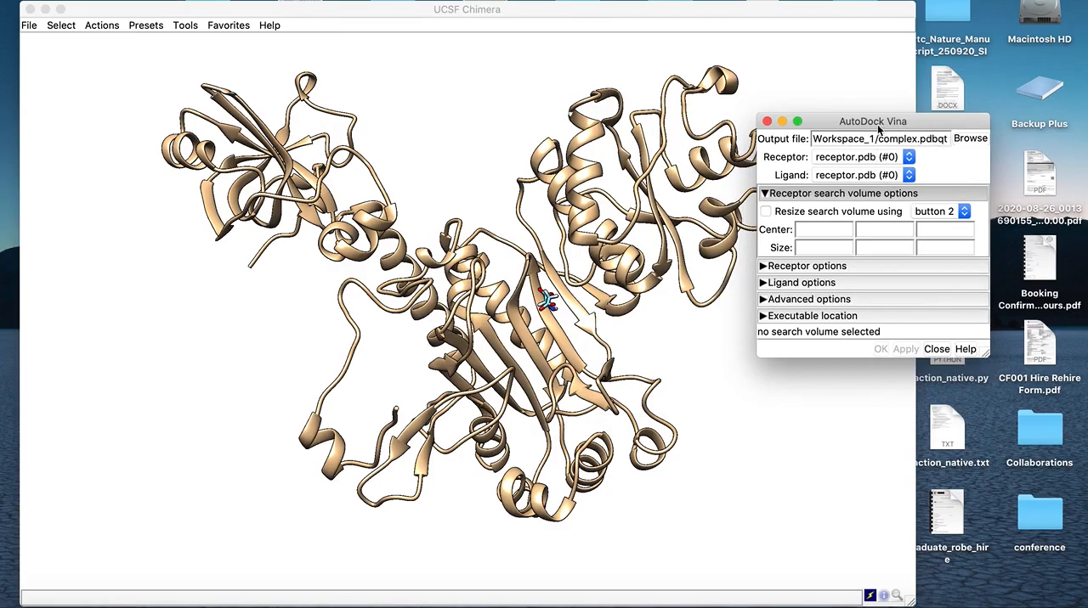
Set the docking ligand to ligand.pdb (#1), keeping receptor.pdb (#0) as the receptor, and move the dialog clear of the structure
{"action": "left_click_drag", "start_coordinate": [879, 124], "coordinate": [906, 139]}
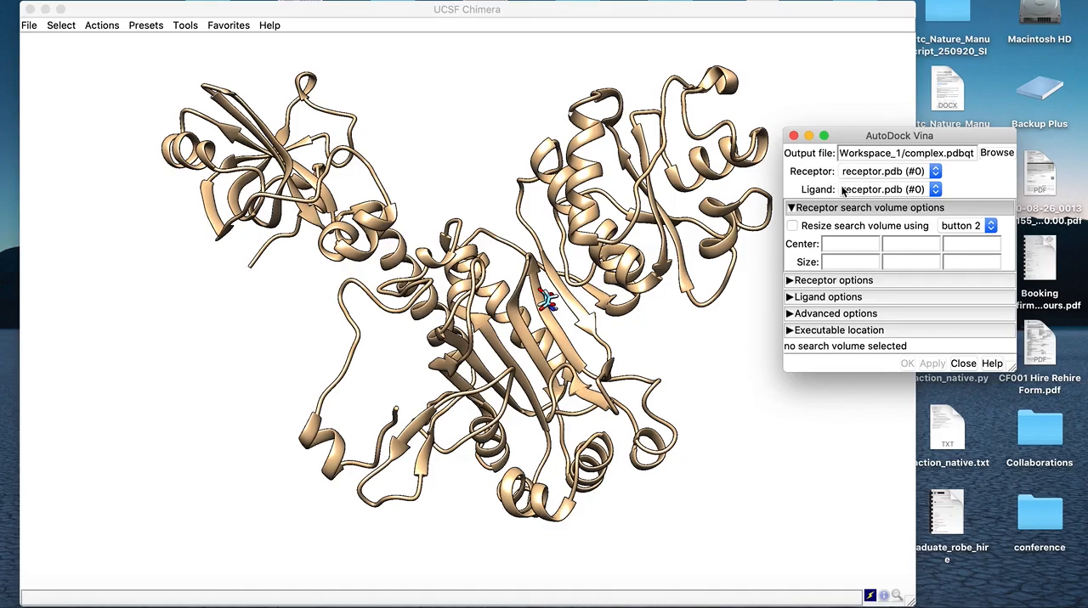
{"action": "left_click", "coordinate": [936, 192]}
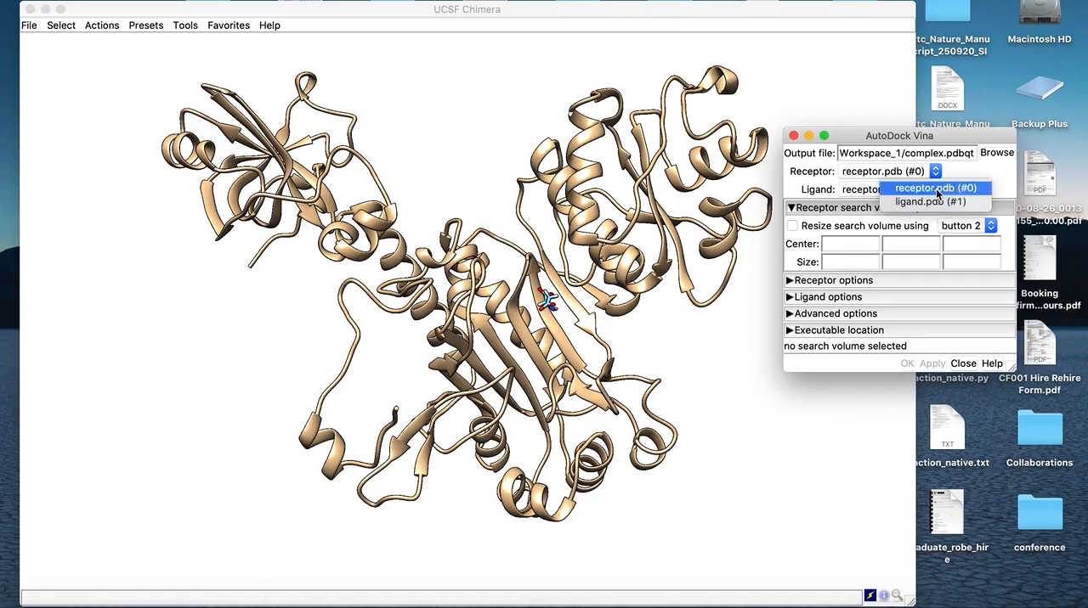
{"action": "left_click", "coordinate": [938, 204]}
{"action": "mouse_move", "coordinate": [943, 132]}
{"action": "left_mouse_down"}
{"action": "mouse_move", "coordinate": [950, 155]}
{"action": "mouse_move", "coordinate": [956, 134]}
{"action": "left_mouse_up"}
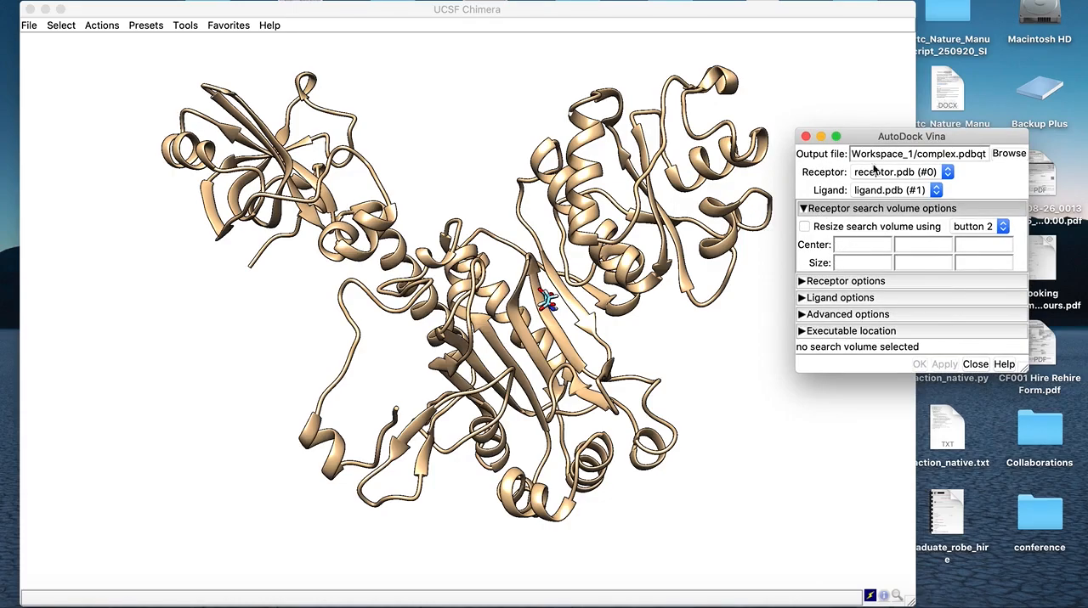
{"action": "left_click_drag", "start_coordinate": [863, 140], "coordinate": [873, 177]}
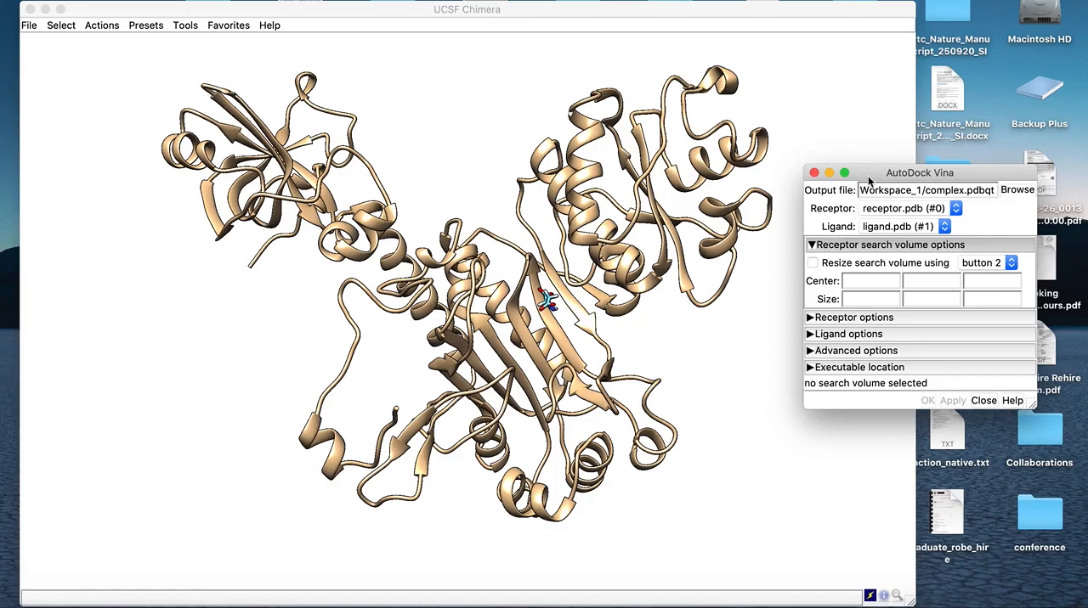
{"action": "left_click_drag", "start_coordinate": [869, 178], "coordinate": [882, 209]}
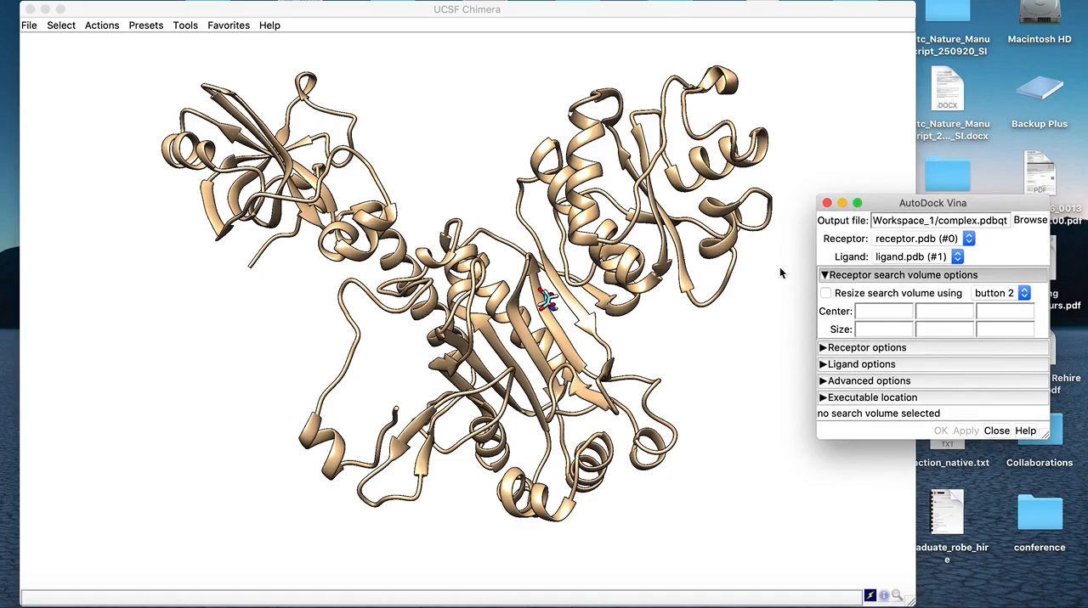
Examine the ligand's position relative to the receptor's binding site and bring the AutoDock Vina dialog back to the front
{"action": "left_click", "coordinate": [609, 374]}
{"action": "left_click_drag", "start_coordinate": [608, 374], "coordinate": [396, 446]}
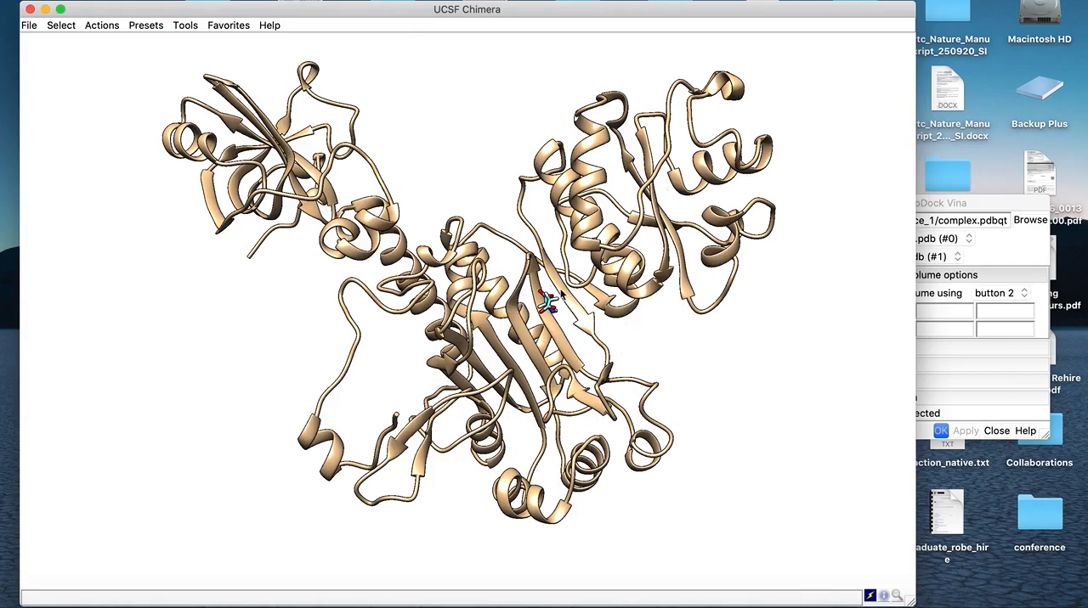
{"action": "mouse_move", "coordinate": [559, 291]}
{"action": "mouse_move", "coordinate": [550, 313]}
{"action": "left_click_drag", "start_coordinate": [963, 203], "coordinate": [981, 127]}
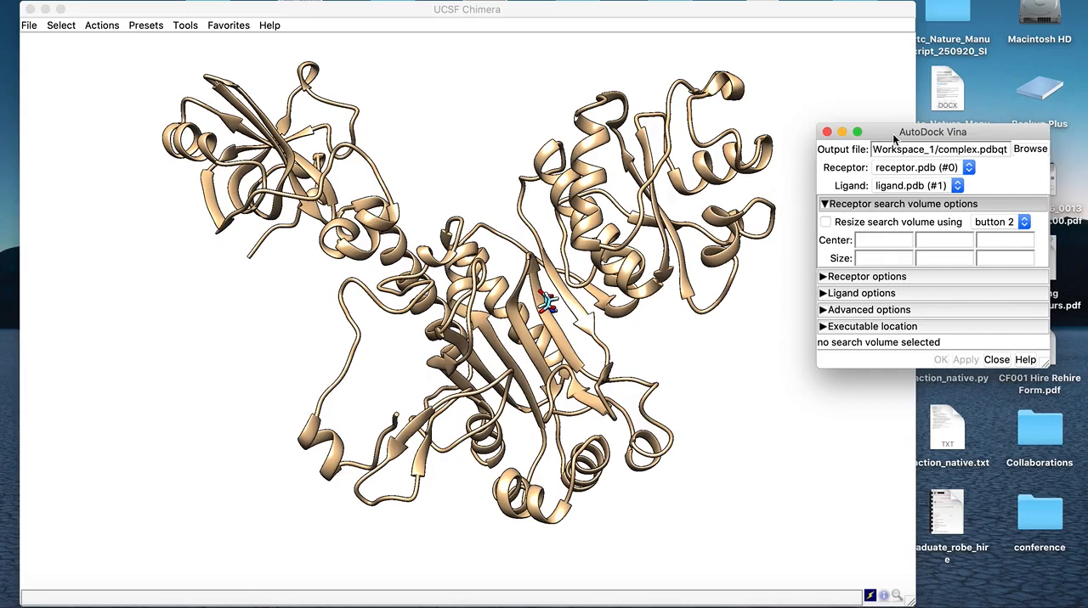
Open the command line and run the selection of receptor chain A residues 171, 195, 198, 217, 448, 489, 193, 231, 449, 486 and 531
{"action": "left_click_drag", "start_coordinate": [894, 139], "coordinate": [900, 173]}
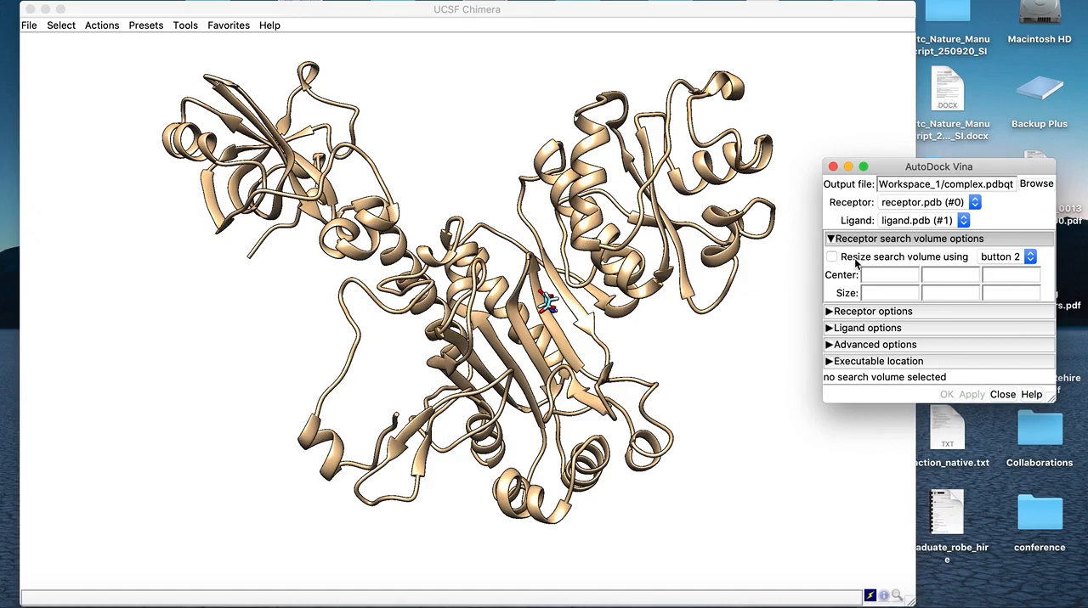
{"action": "left_click", "coordinate": [662, 367]}
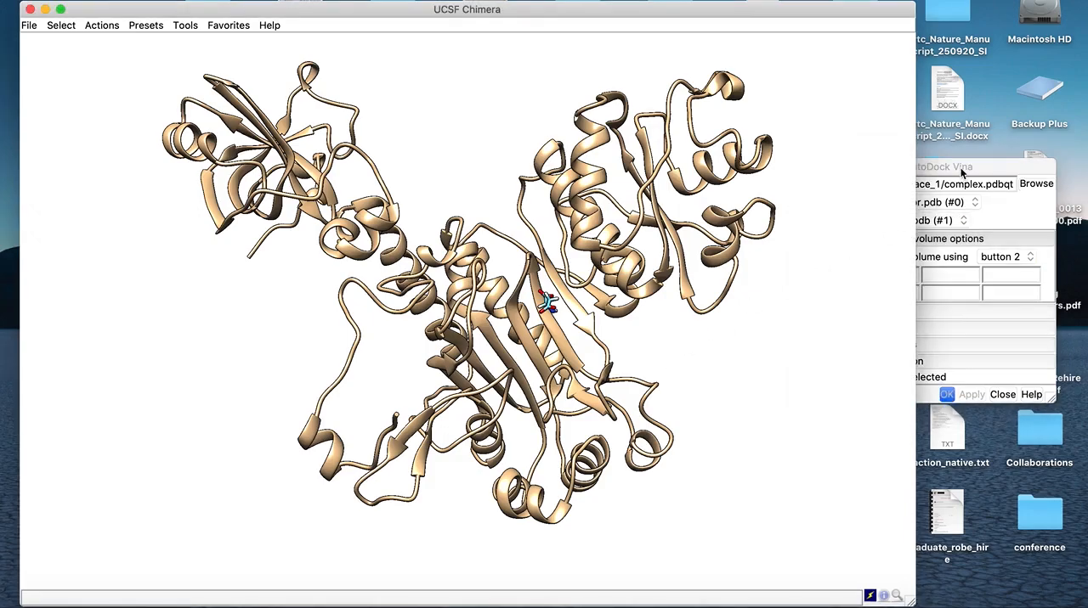
{"action": "left_click_drag", "start_coordinate": [962, 169], "coordinate": [964, 184]}
{"action": "left_click", "coordinate": [642, 343]}
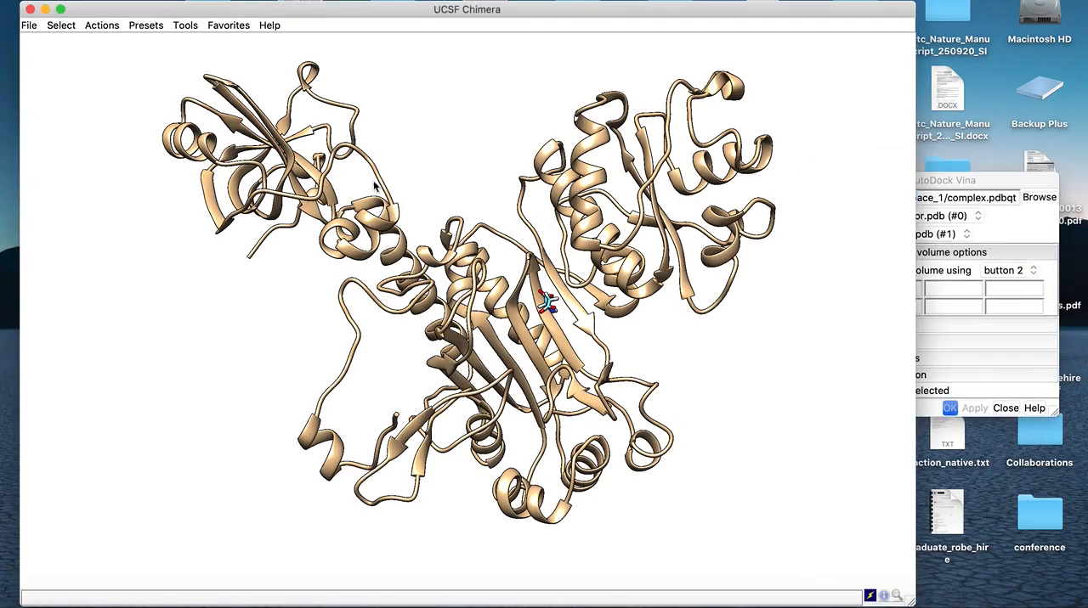
{"action": "left_click_drag", "start_coordinate": [372, 12], "coordinate": [370, 8]}
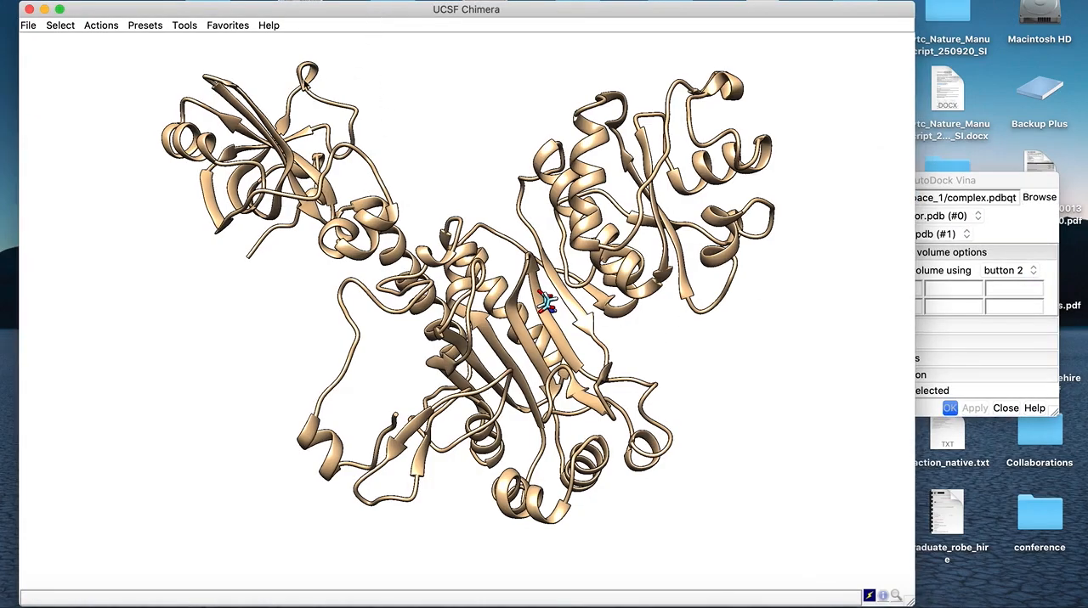
{"action": "left_click", "coordinate": [226, 24]}
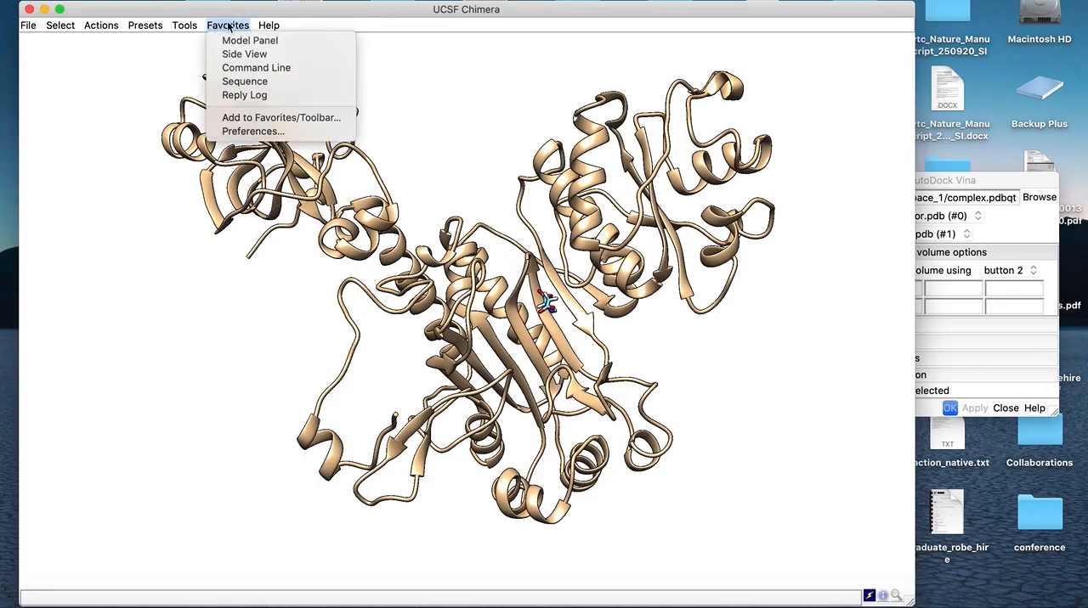
{"action": "left_click", "coordinate": [259, 70]}
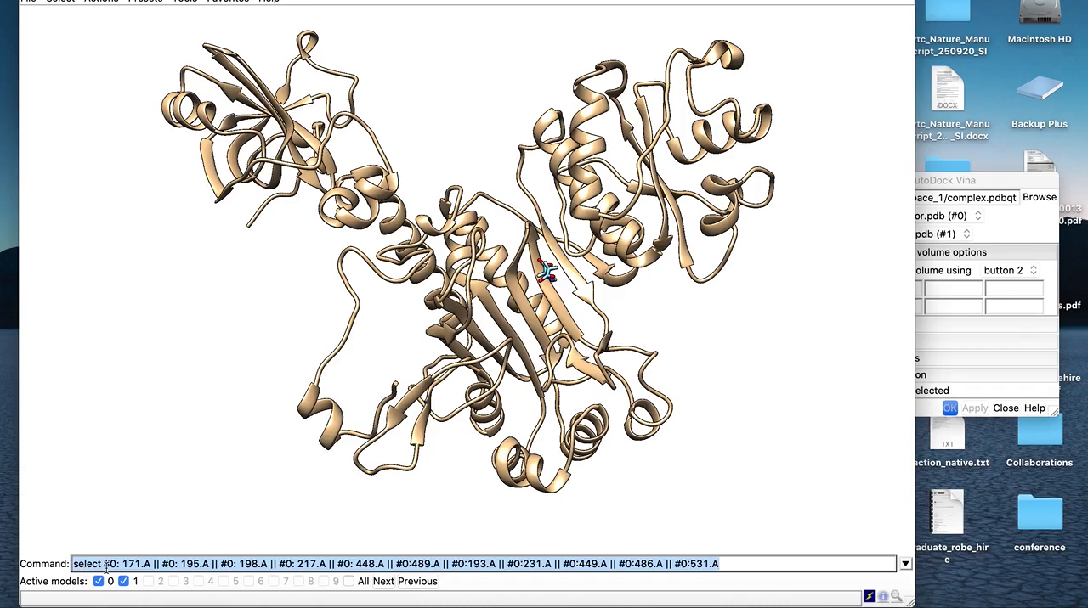
{"action": "left_click", "coordinate": [731, 564]}
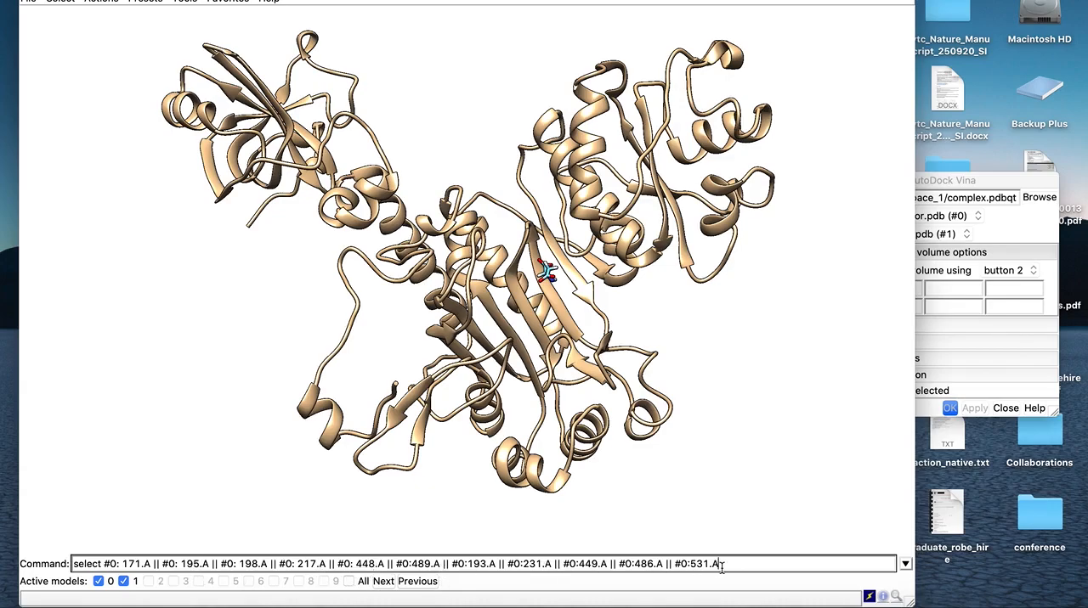
{"action": "left_click_drag", "start_coordinate": [257, 0], "coordinate": [253, 8]}
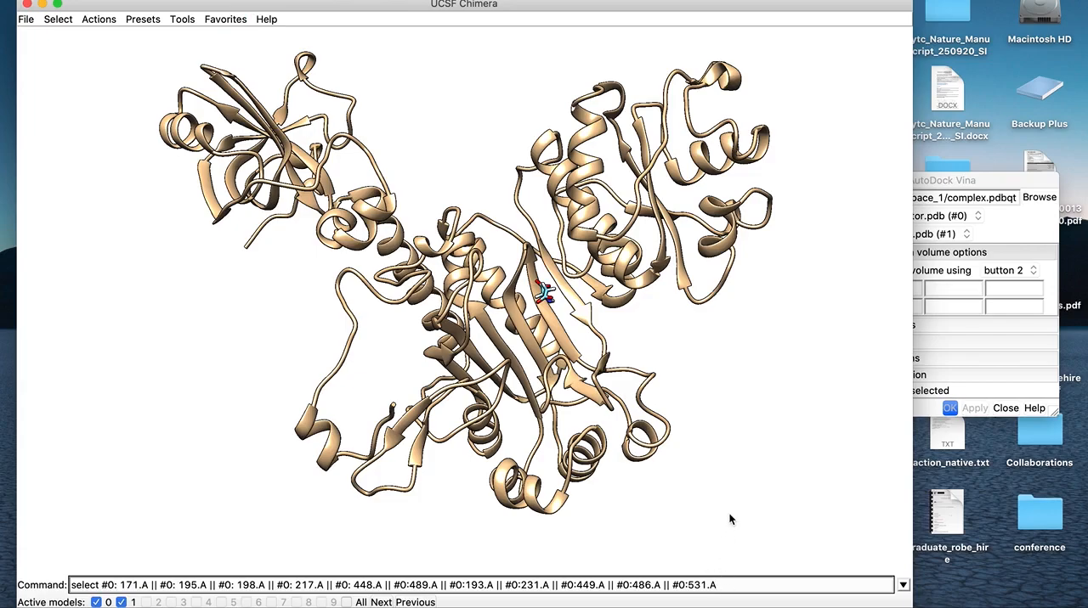
{"action": "key", "text": "Return"}
Show the atoms and bonds of the selected receptor residues and inspect the binding site around the ligand
{"action": "left_click_drag", "start_coordinate": [526, 420], "coordinate": [522, 469]}
{"action": "left_click_drag", "start_coordinate": [519, 266], "coordinate": [570, 311]}
{"action": "left_click_drag", "start_coordinate": [496, 330], "coordinate": [526, 367]}
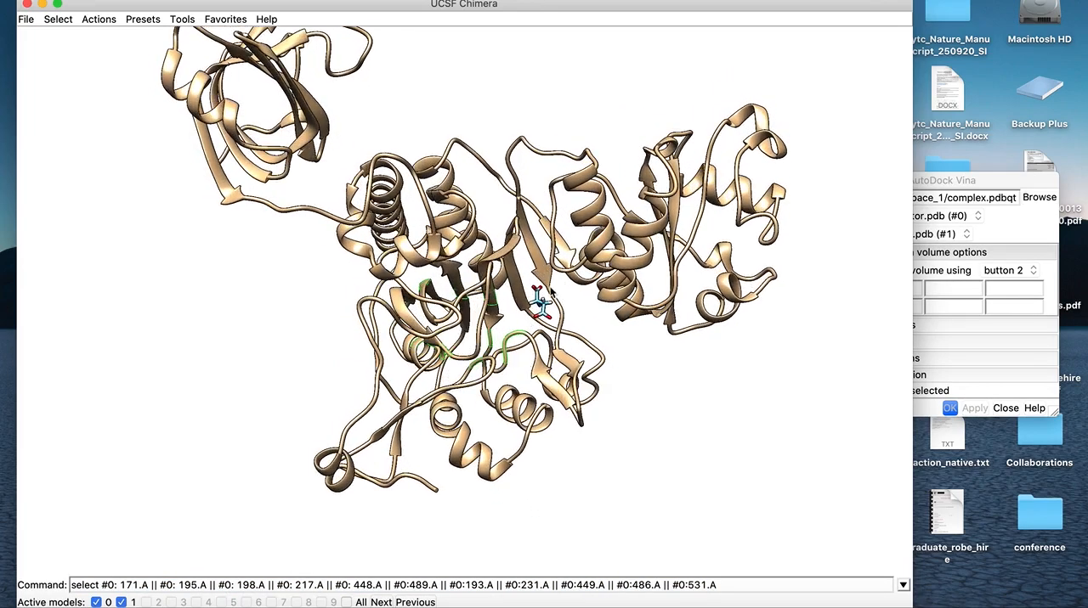
{"action": "left_click_drag", "start_coordinate": [516, 330], "coordinate": [470, 343]}
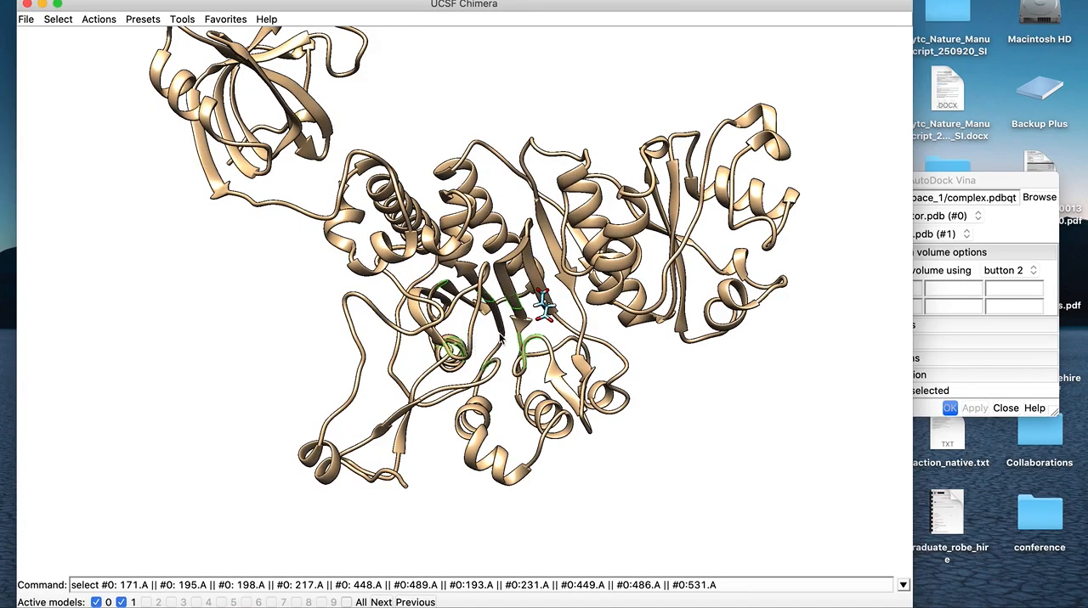
{"action": "left_click_drag", "start_coordinate": [480, 340], "coordinate": [517, 319]}
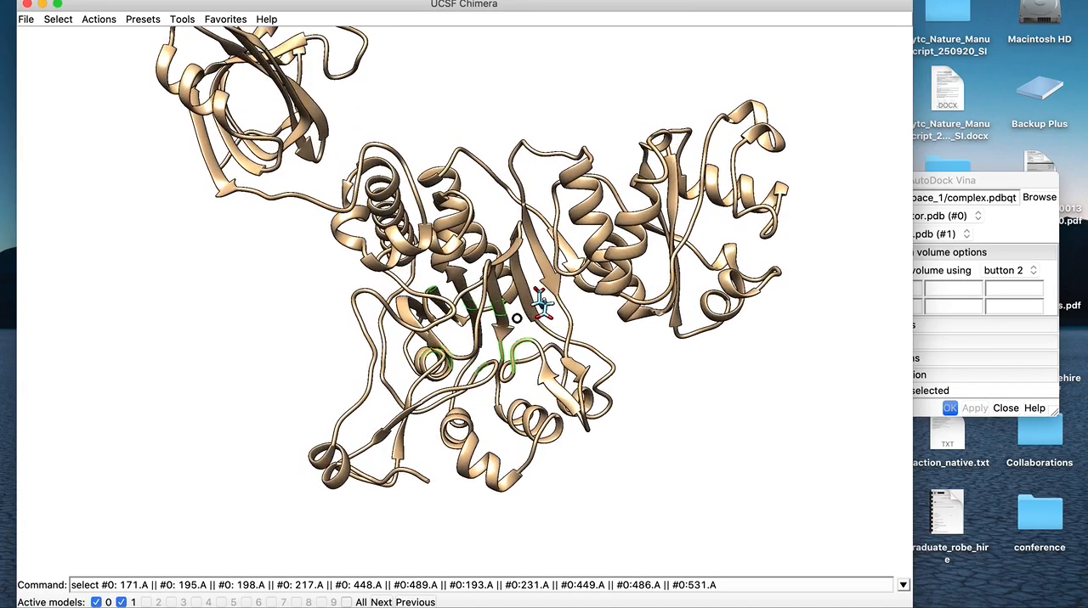
{"action": "left_click", "coordinate": [100, 19]}
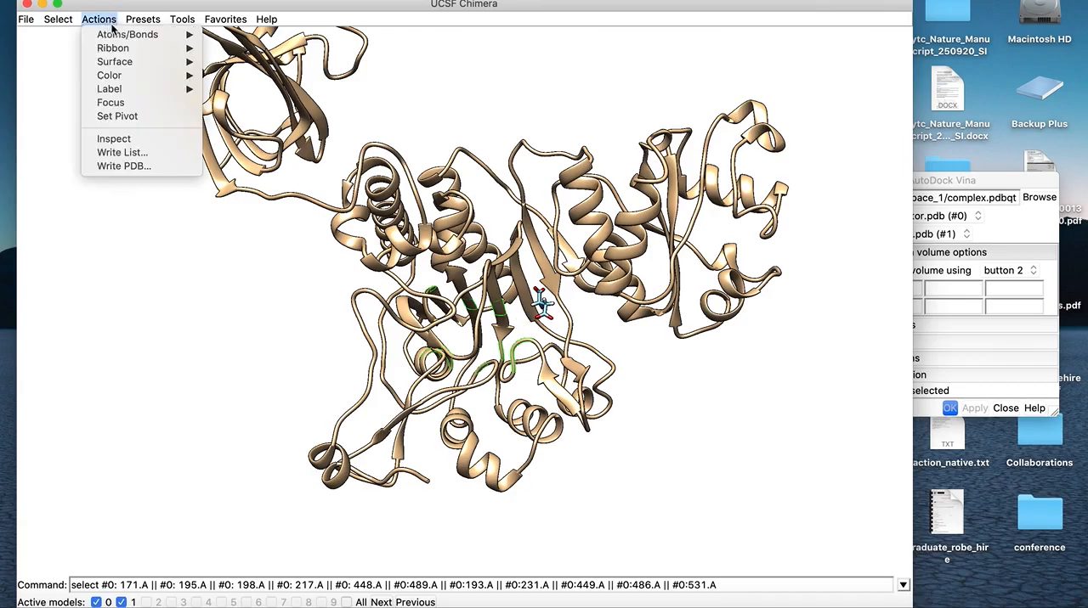
{"action": "mouse_move", "coordinate": [119, 34]}
{"action": "left_click", "coordinate": [239, 34]}
{"action": "left_click_drag", "start_coordinate": [481, 275], "coordinate": [427, 290]}
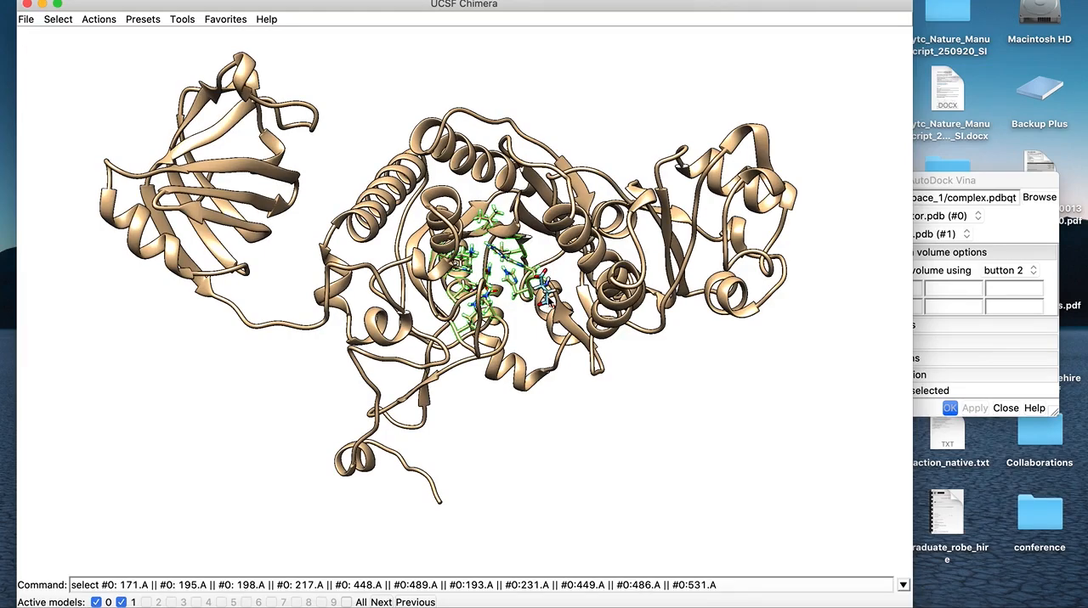
{"action": "left_click_drag", "start_coordinate": [548, 301], "coordinate": [437, 360]}
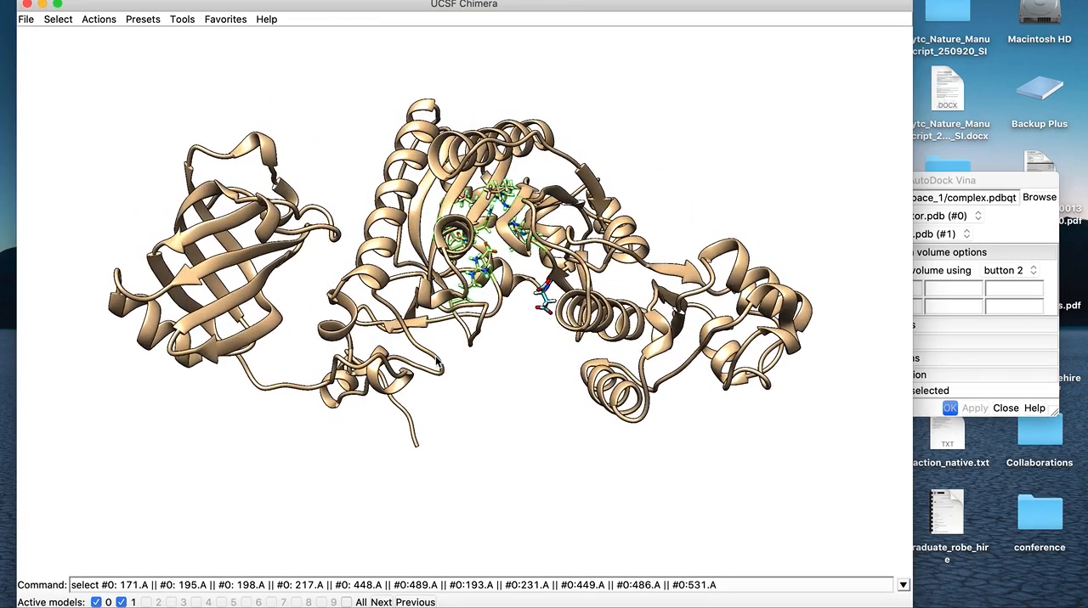
{"action": "left_click_drag", "start_coordinate": [507, 363], "coordinate": [496, 306]}
{"action": "left_click_drag", "start_coordinate": [246, 61], "coordinate": [245, 62]}
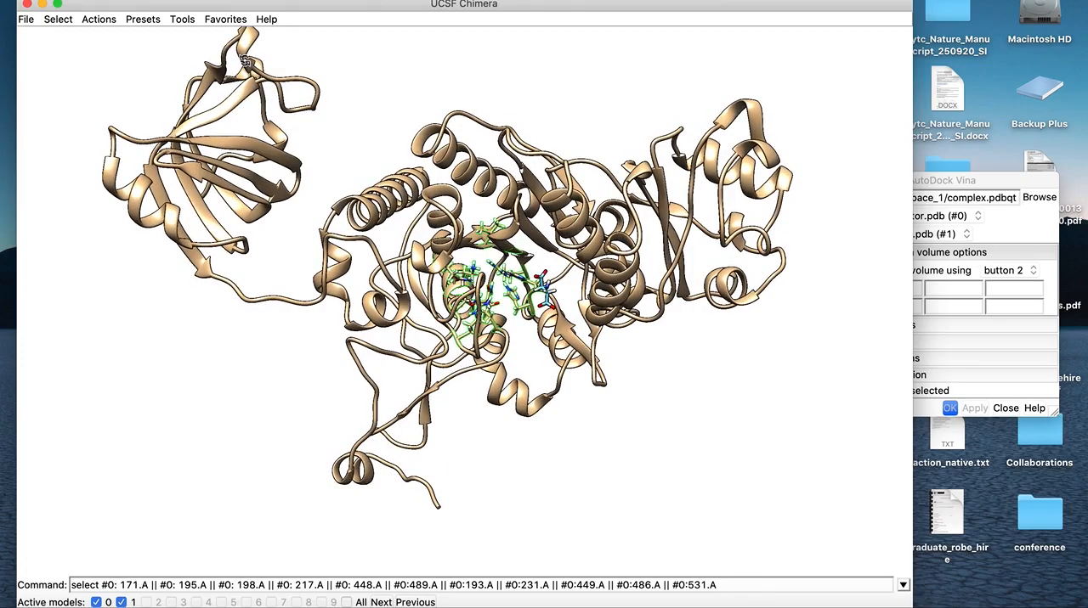
Deactivate receptor.pdb in the Model Panel and move ligand.pdb alone out of the binding site into the empty space outside the receptor
{"action": "left_click", "coordinate": [225, 19]}
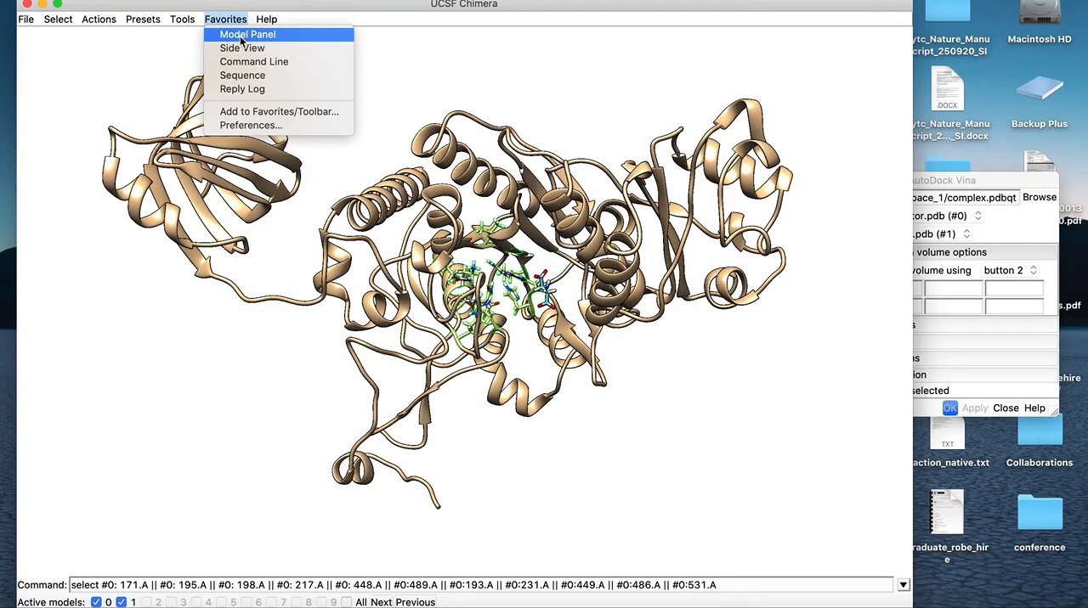
{"action": "left_click", "coordinate": [241, 40]}
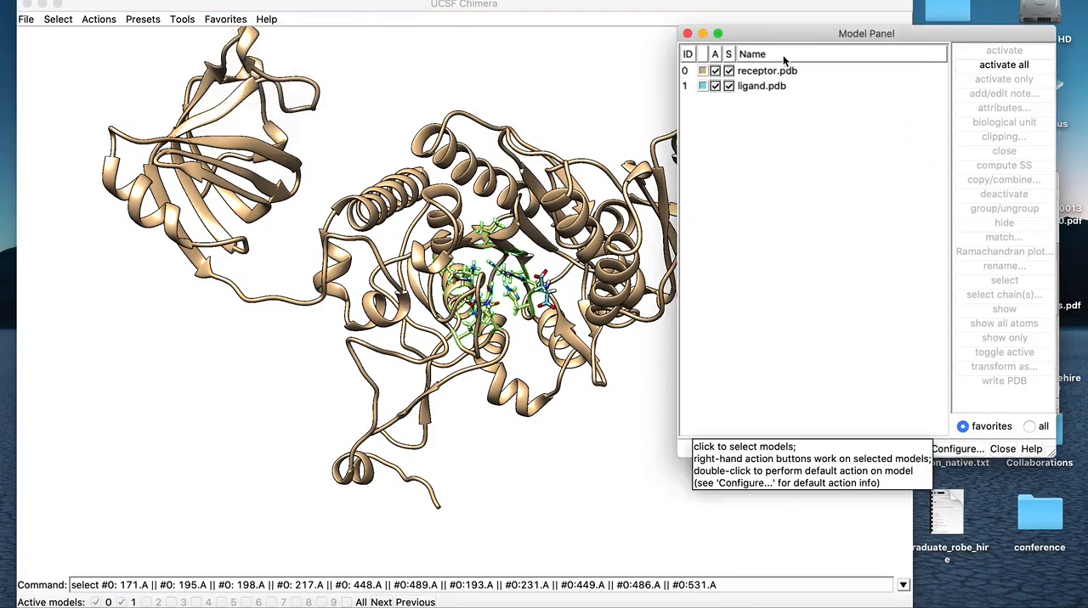
{"action": "left_click_drag", "start_coordinate": [787, 35], "coordinate": [820, 42]}
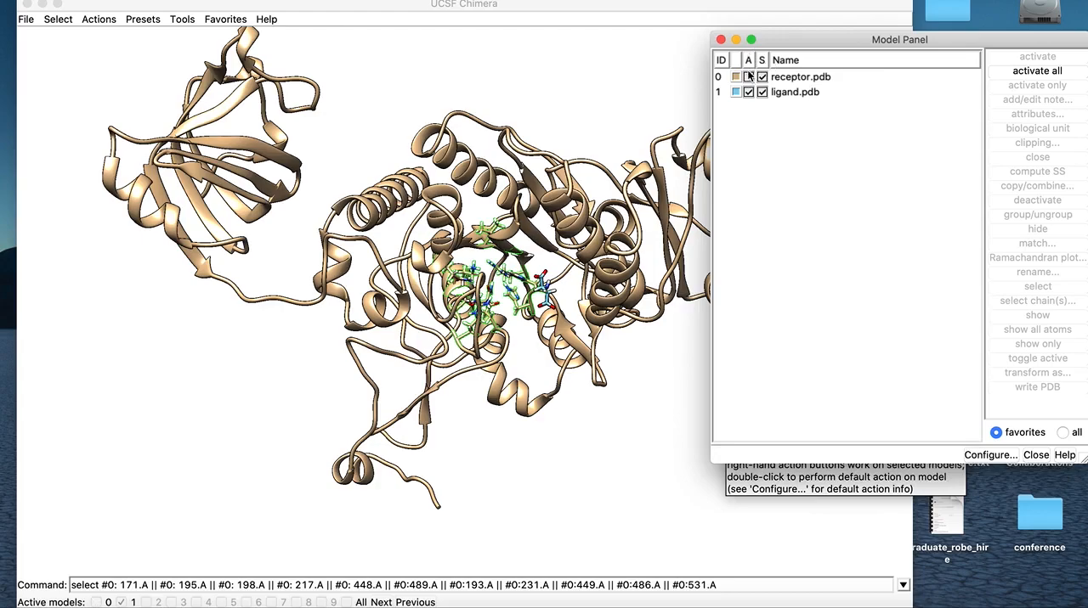
{"action": "left_click_drag", "start_coordinate": [785, 43], "coordinate": [879, 54]}
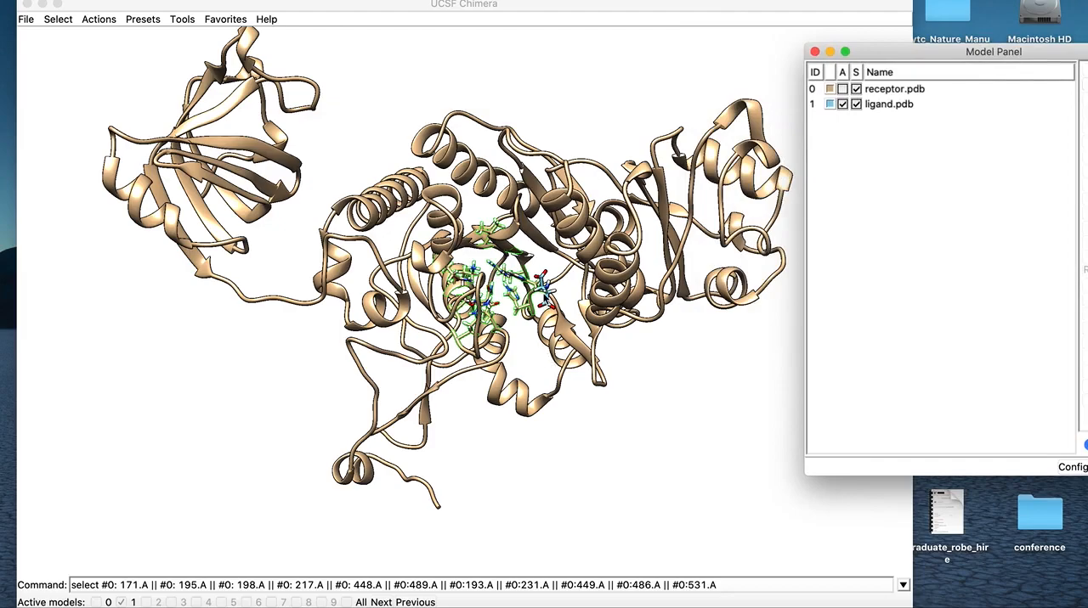
{"action": "left_click", "coordinate": [546, 297]}
{"action": "left_click_drag", "start_coordinate": [546, 296], "coordinate": [597, 345]}
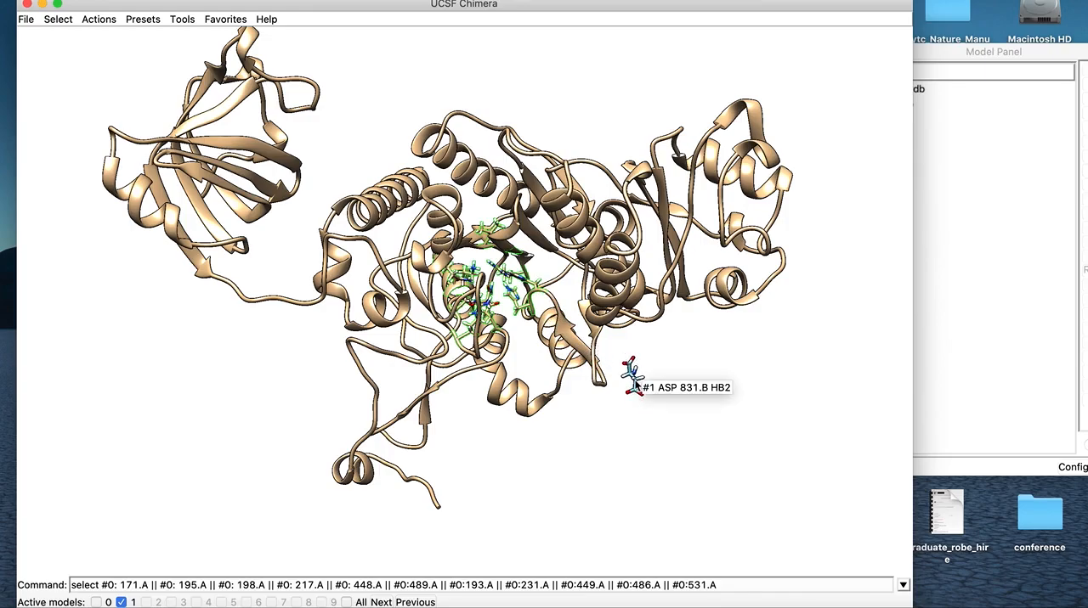
{"action": "mouse_move", "coordinate": [638, 385]}
{"action": "left_mouse_down"}
{"action": "mouse_move", "coordinate": [623, 384]}
{"action": "mouse_move", "coordinate": [635, 375]}
{"action": "left_mouse_up"}
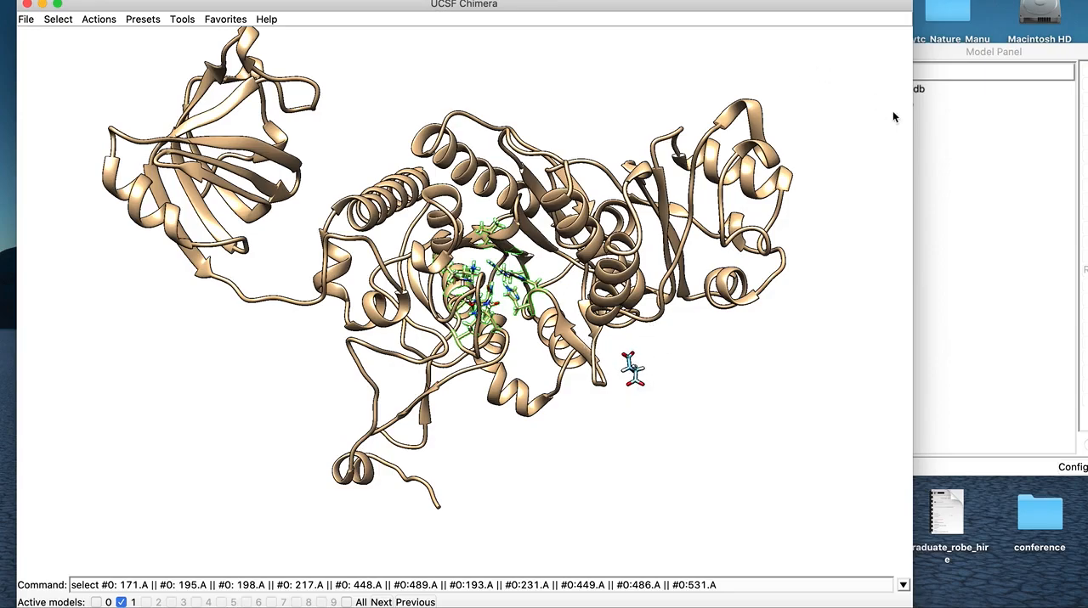
Reactivate receptor.pdb so both models move together, and close the Model Panel
{"action": "left_click_drag", "start_coordinate": [930, 51], "coordinate": [836, 57]}
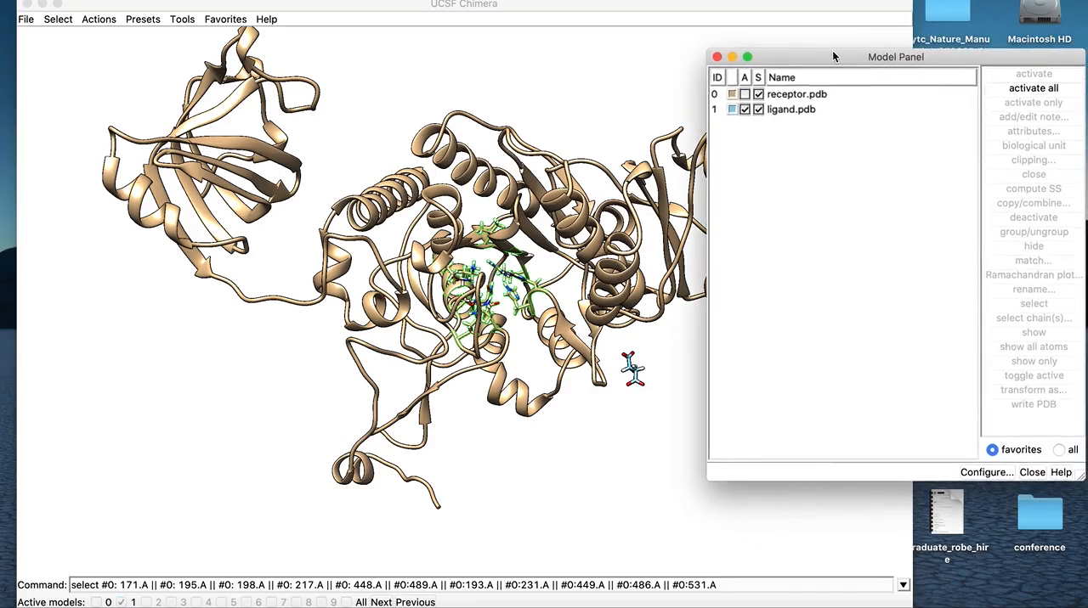
{"action": "left_click", "coordinate": [745, 95]}
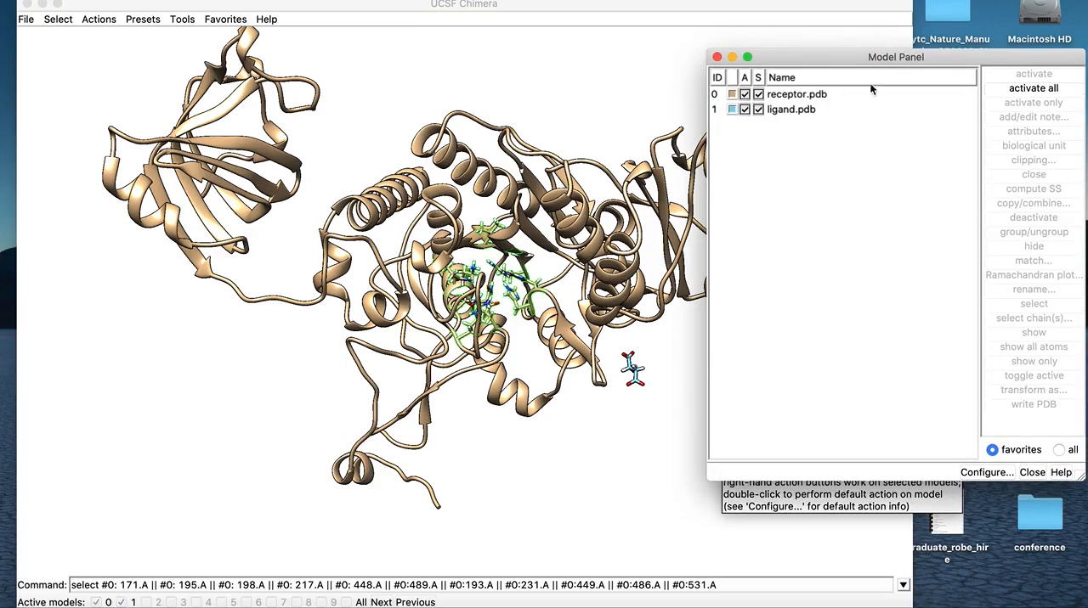
{"action": "left_click_drag", "start_coordinate": [852, 59], "coordinate": [693, 68]}
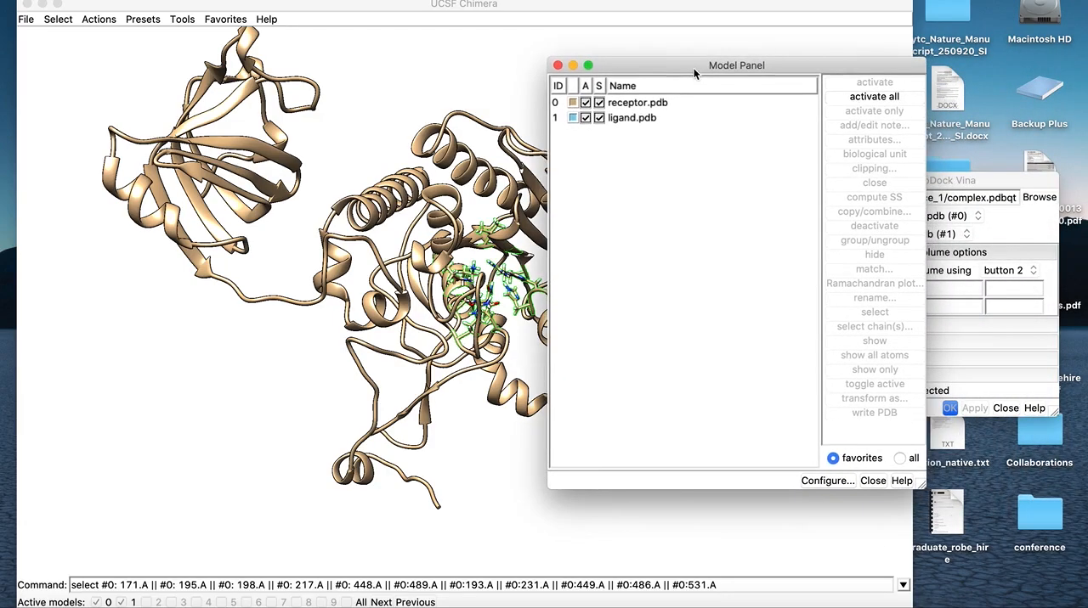
{"action": "left_click", "coordinate": [557, 66]}
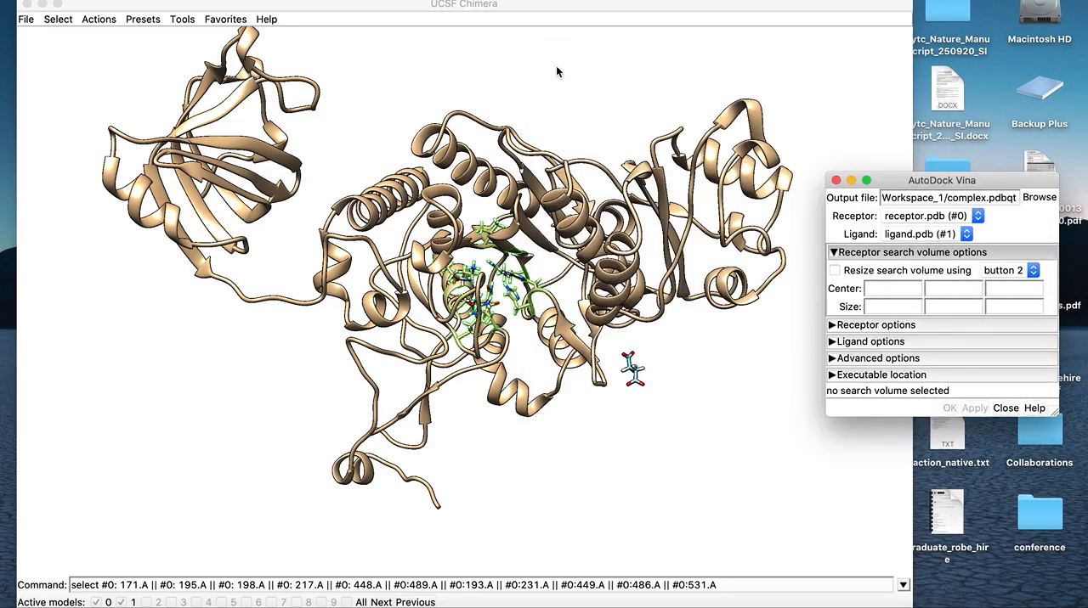
Enable resizing of the receptor search volume in the AutoDock Vina dialog, using mouse button 3
{"action": "left_click_drag", "start_coordinate": [943, 188], "coordinate": [932, 107]}
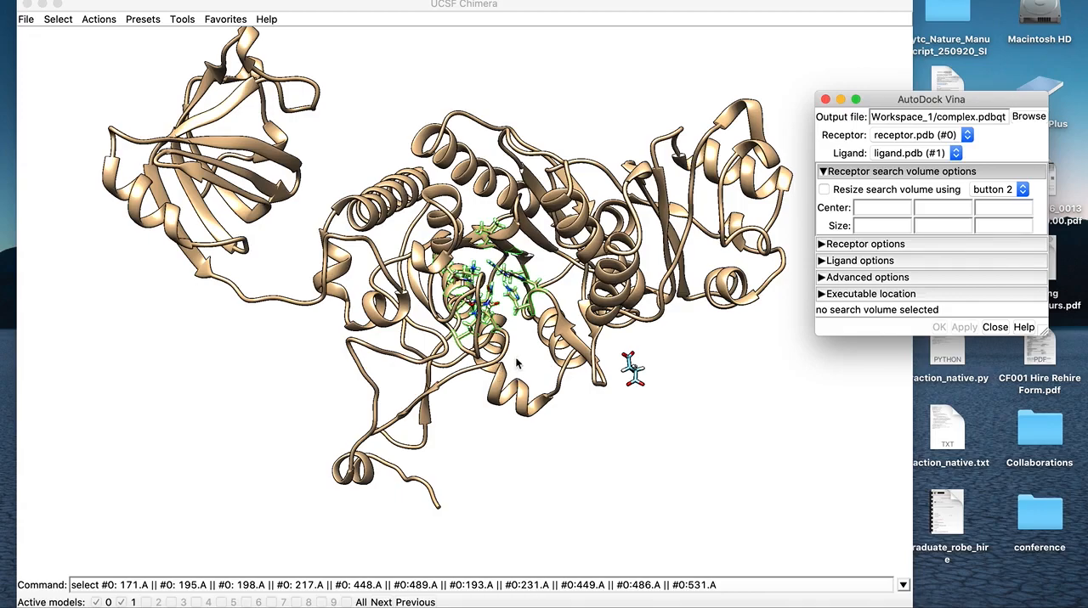
{"action": "left_click_drag", "start_coordinate": [541, 344], "coordinate": [515, 343]}
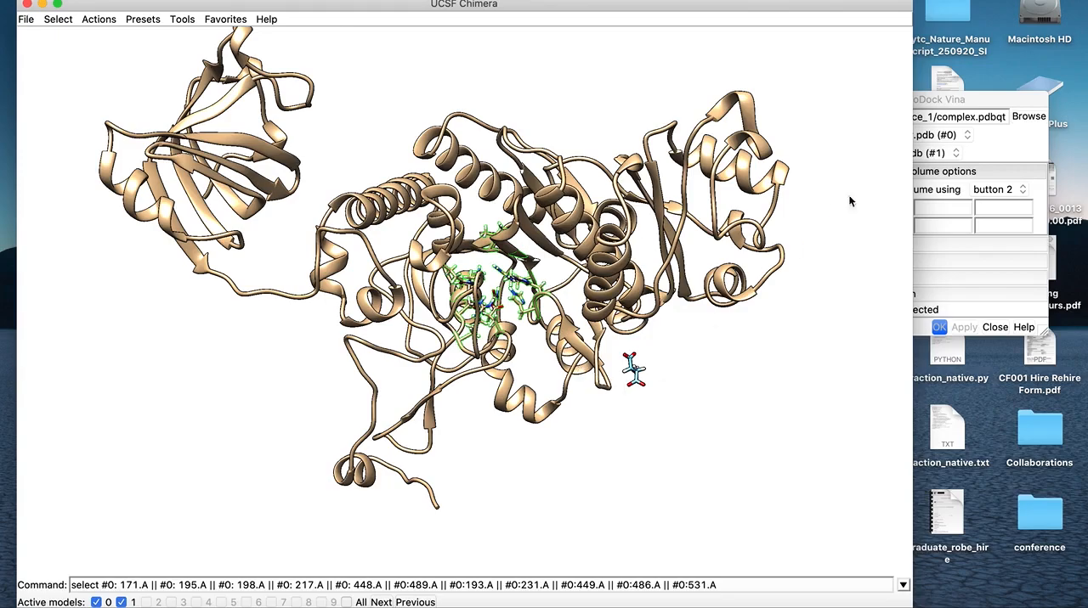
{"action": "left_click", "coordinate": [998, 97]}
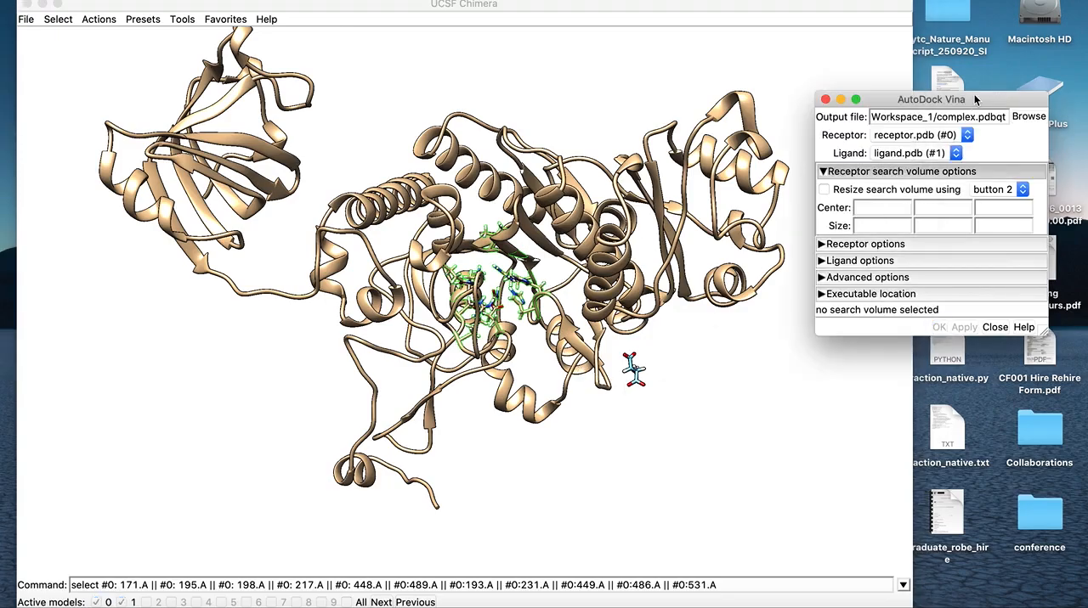
{"action": "left_click_drag", "start_coordinate": [976, 100], "coordinate": [993, 105]}
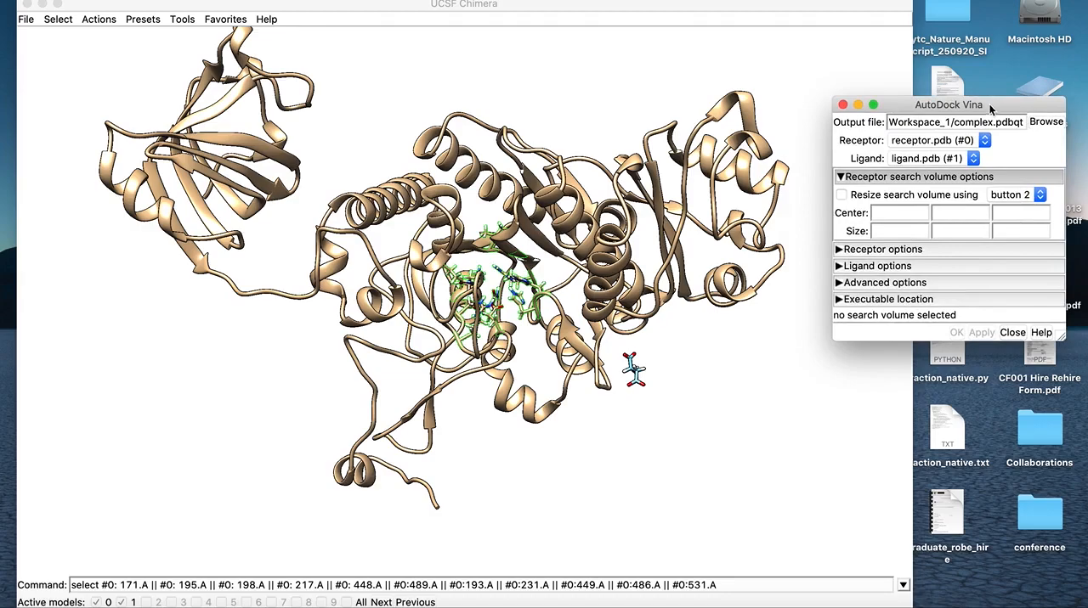
{"action": "left_click", "coordinate": [841, 194]}
{"action": "left_click", "coordinate": [1012, 194]}
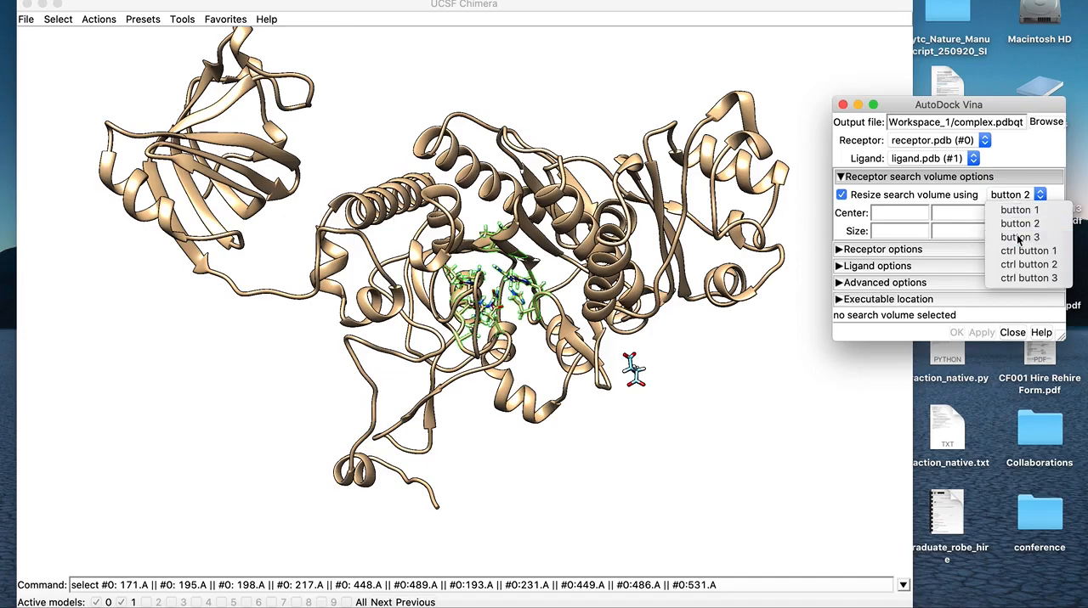
{"action": "left_click", "coordinate": [1019, 238]}
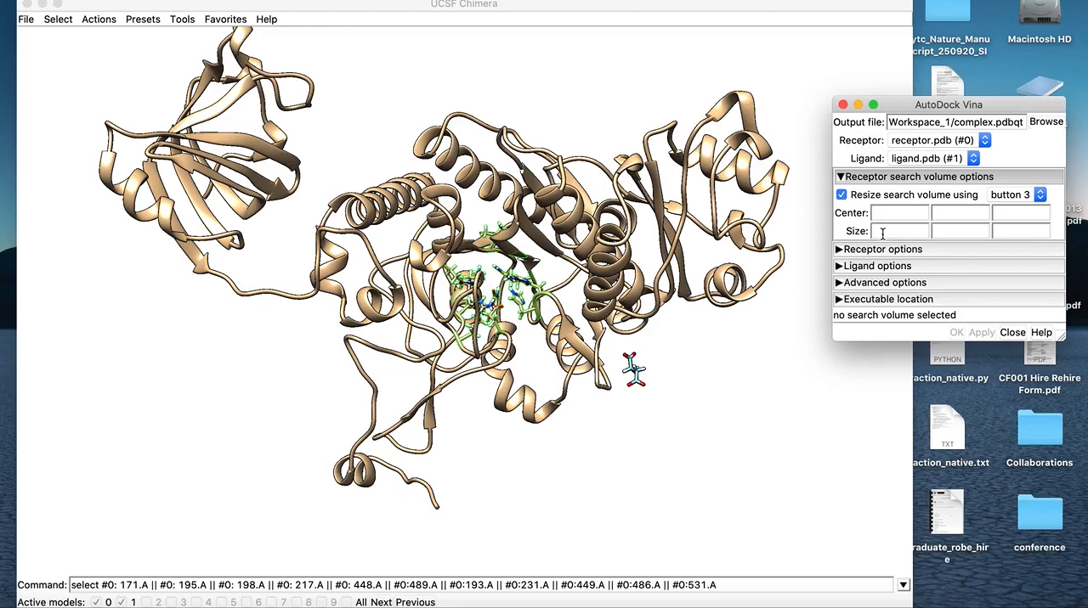
{"action": "left_click_drag", "start_coordinate": [901, 106], "coordinate": [915, 94]}
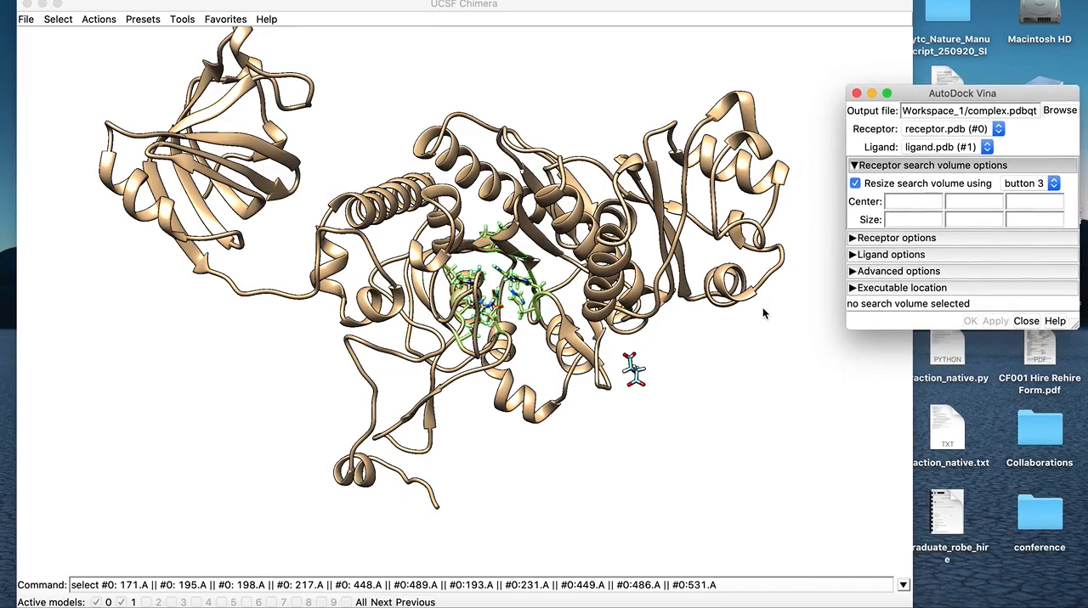
Draw an initial docking search volume of about 8.8 × 72 × 4.9 beside the binding-site residues of the receptor
{"action": "left_click", "coordinate": [676, 328]}
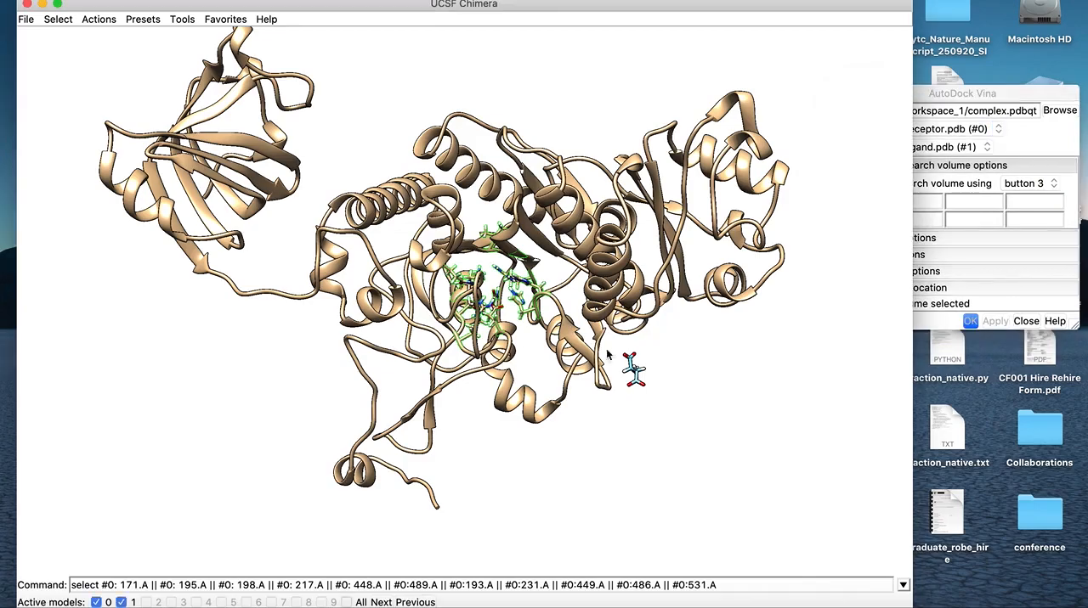
{"action": "mouse_move", "coordinate": [589, 416]}
{"action": "left_mouse_down"}
{"action": "mouse_move", "coordinate": [586, 401]}
{"action": "mouse_move", "coordinate": [592, 408]}
{"action": "left_mouse_up"}
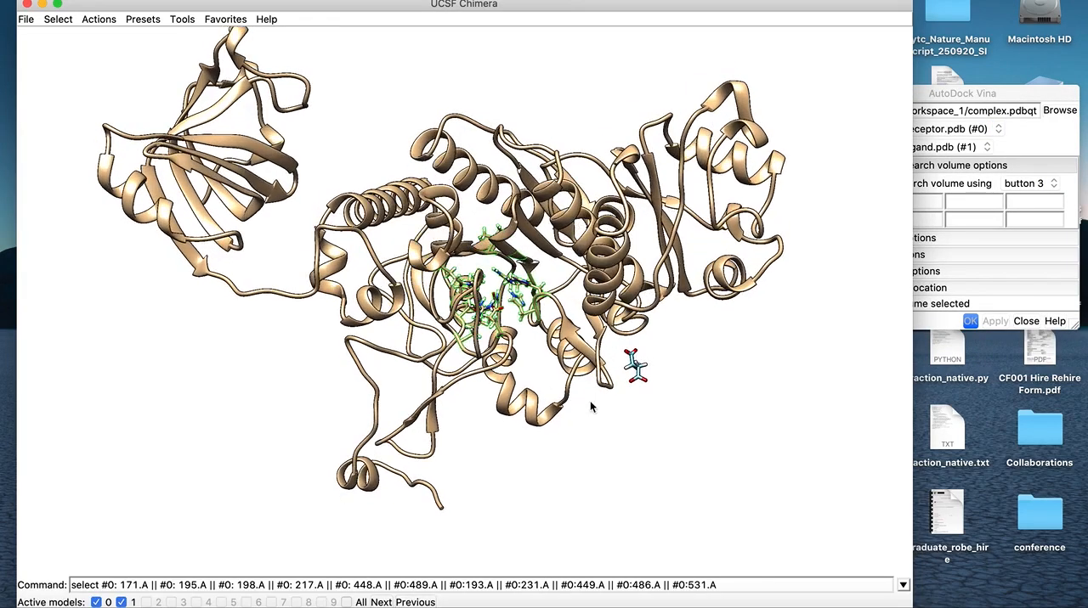
{"action": "right_click", "coordinate": [533, 358]}
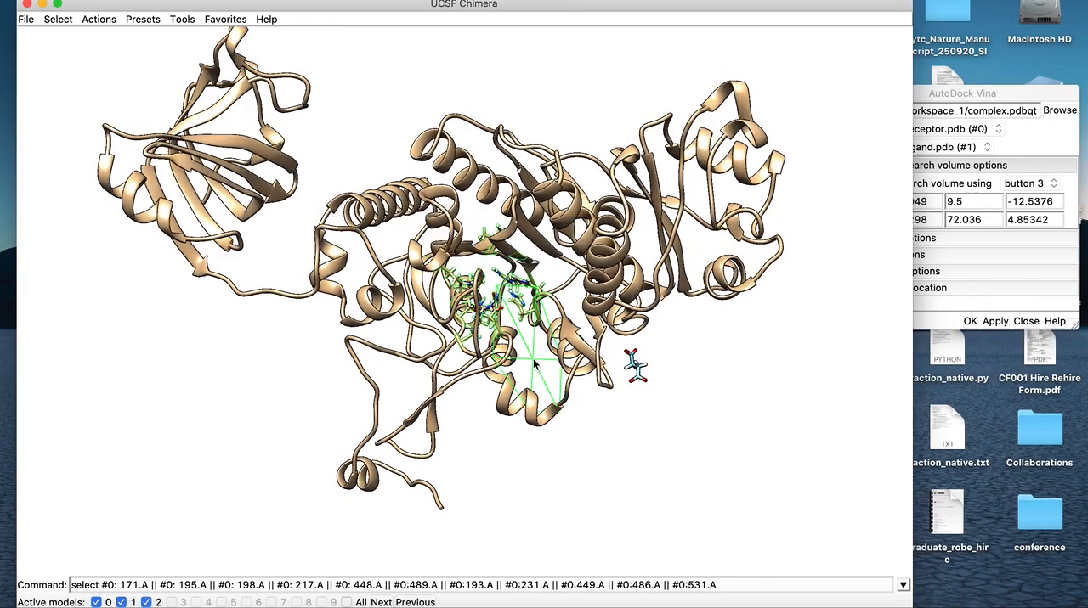
{"action": "left_click_drag", "start_coordinate": [539, 360], "coordinate": [561, 353]}
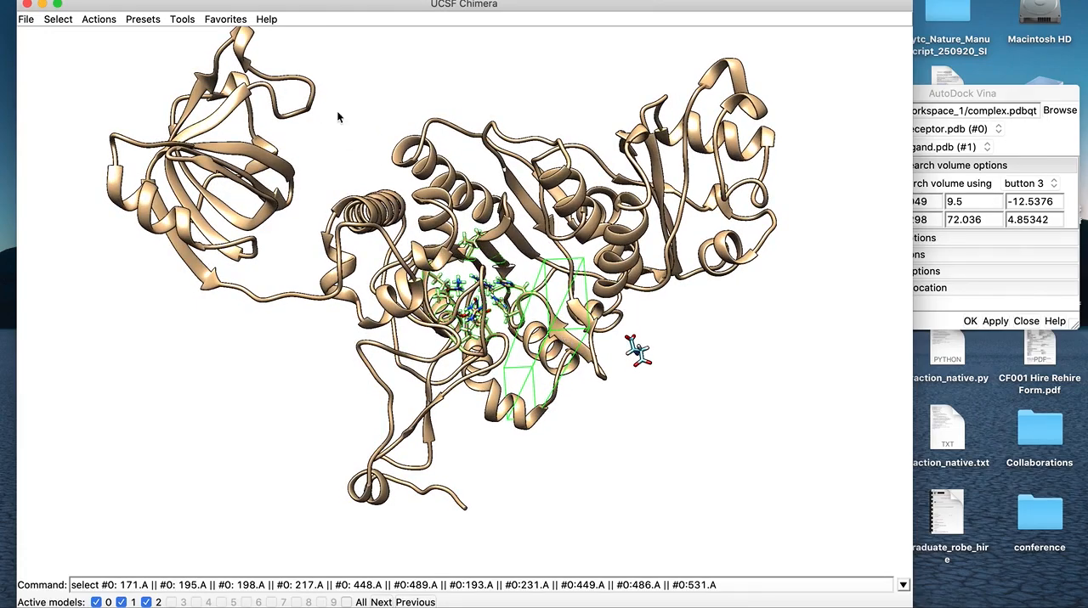
Recolor the AutoDock Vina Search Volume model red, with cyan about 0.15 and magenta about 0.96, and close the color editor and Model Panel
{"action": "left_click", "coordinate": [226, 18]}
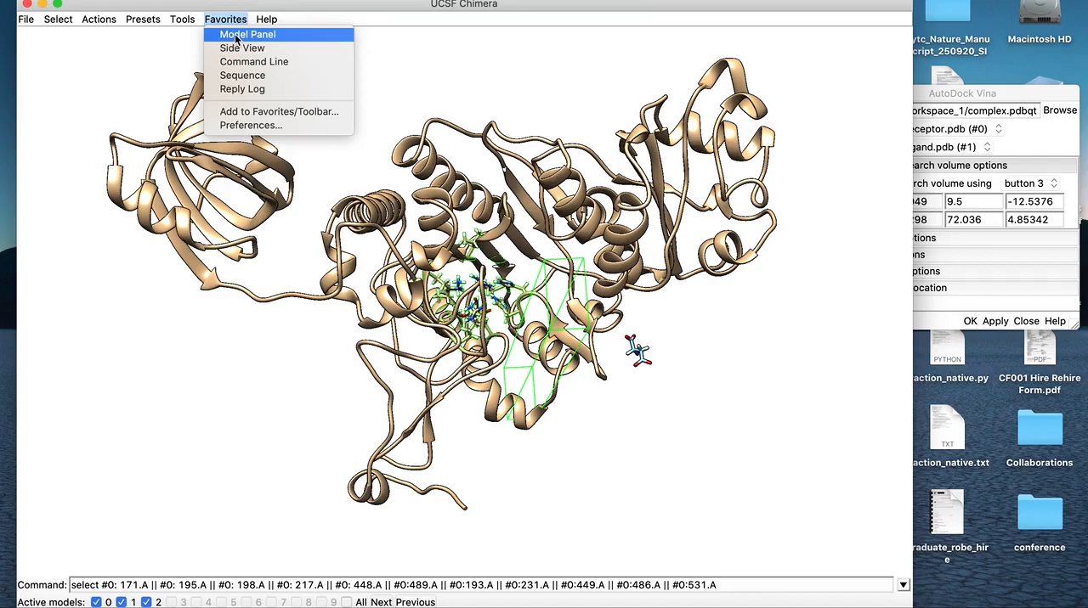
{"action": "left_click", "coordinate": [238, 36]}
{"action": "left_click_drag", "start_coordinate": [660, 62], "coordinate": [742, 60]}
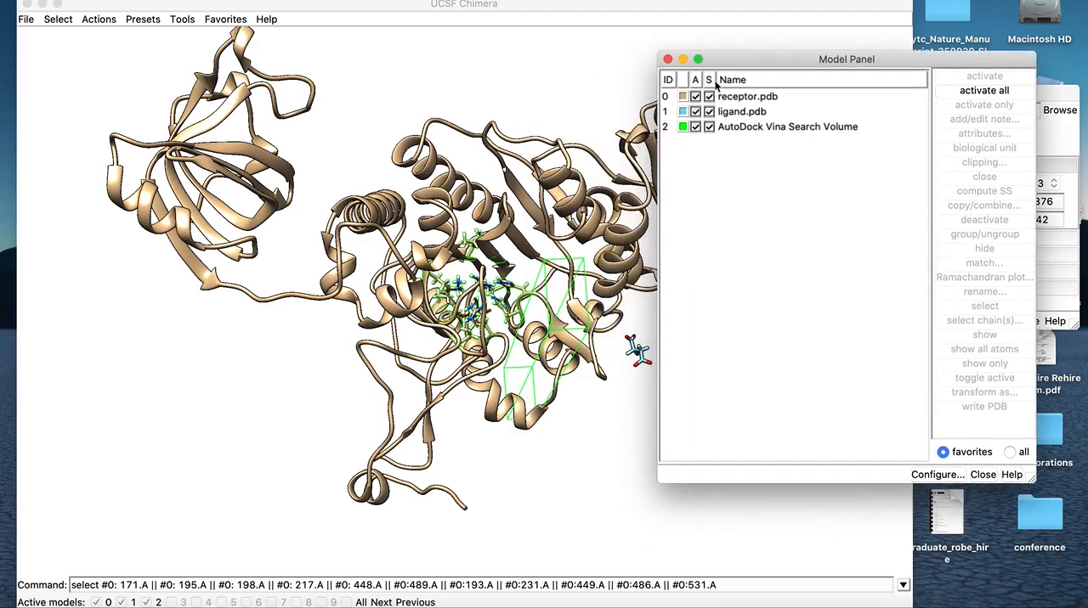
{"action": "left_click", "coordinate": [682, 127]}
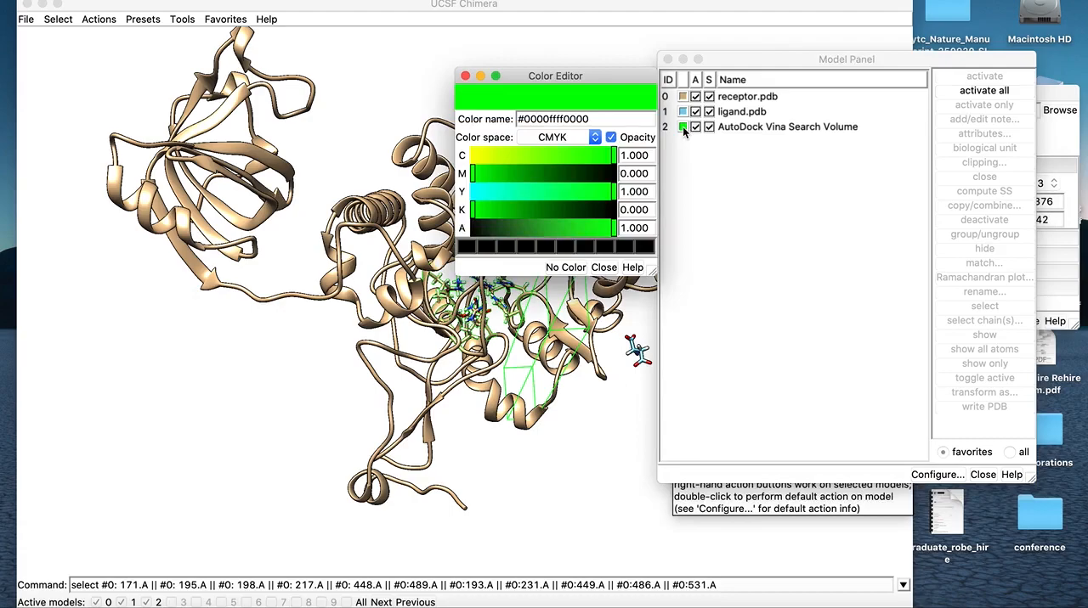
{"action": "left_click", "coordinate": [493, 156]}
{"action": "left_click", "coordinate": [607, 175]}
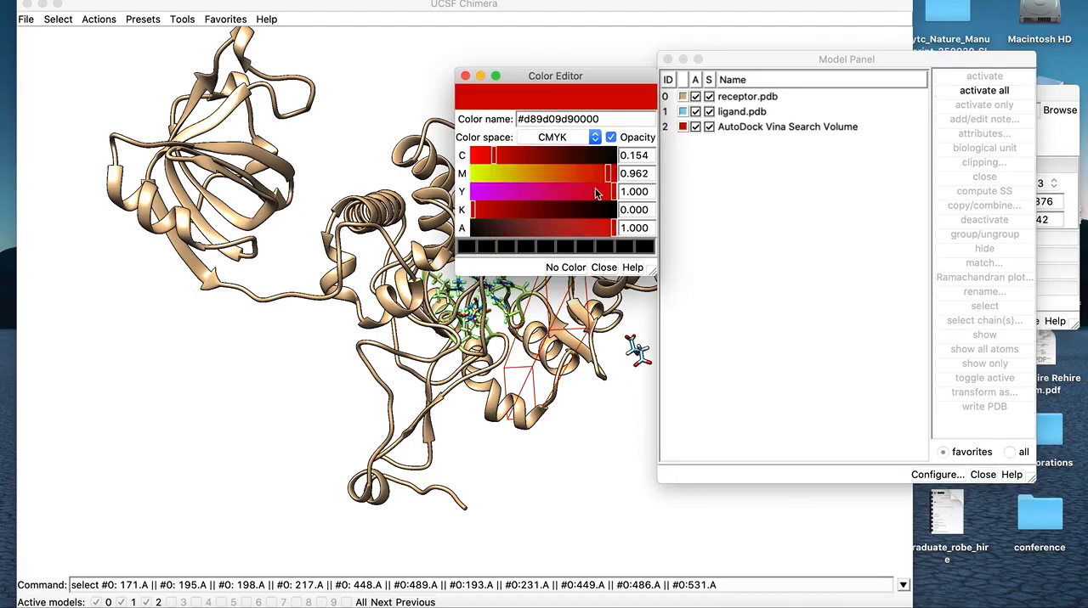
{"action": "left_click", "coordinate": [466, 77]}
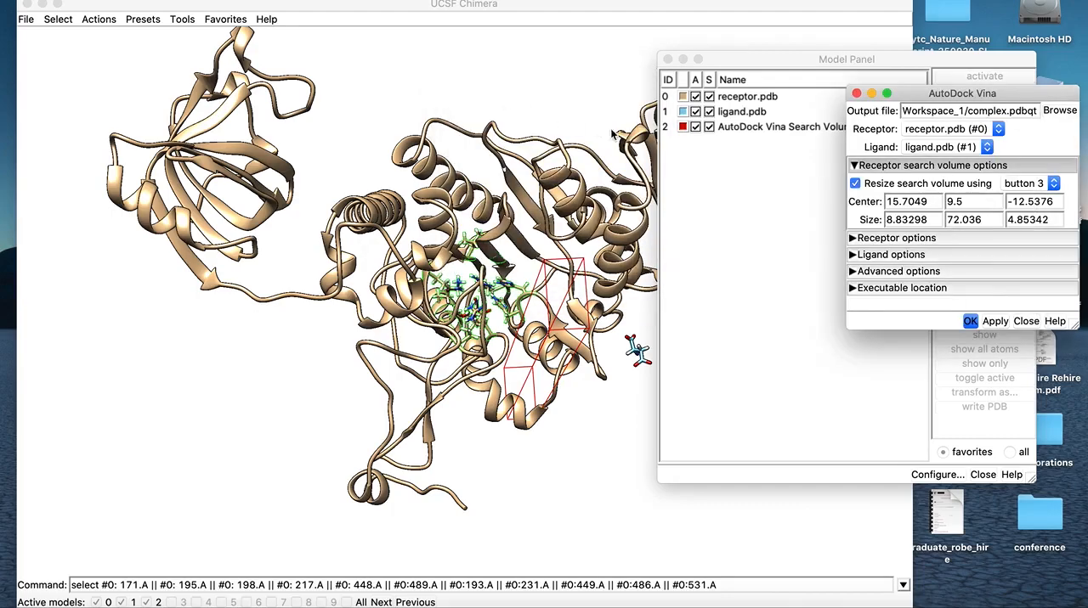
{"action": "left_click", "coordinate": [668, 59]}
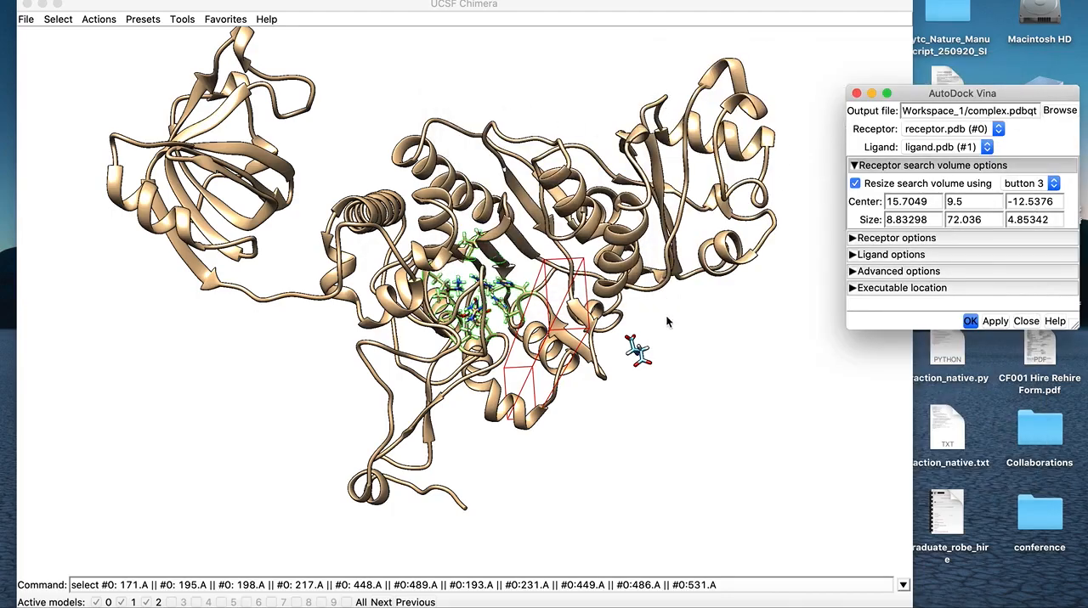
Widen the narrow search volume box around the receptor's binding site, extending its Z size to about 28.9
{"action": "left_click_drag", "start_coordinate": [560, 379], "coordinate": [585, 360]}
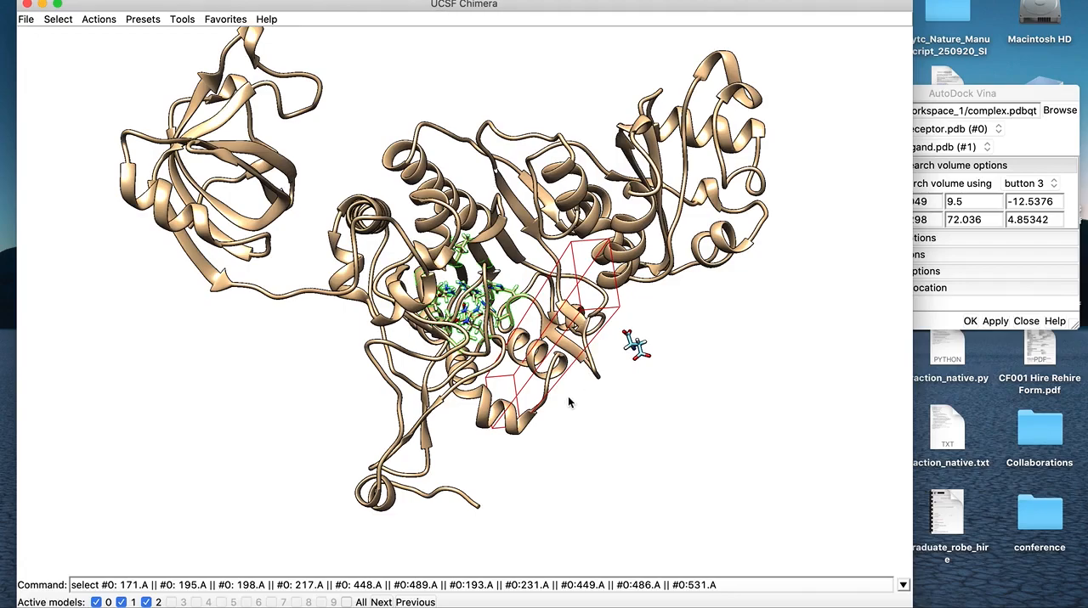
{"action": "right_click_drag", "start_coordinate": [528, 347], "coordinate": [415, 333]}
{"action": "left_click_drag", "start_coordinate": [574, 420], "coordinate": [569, 397]}
{"action": "right_click_drag", "start_coordinate": [535, 372], "coordinate": [558, 406]}
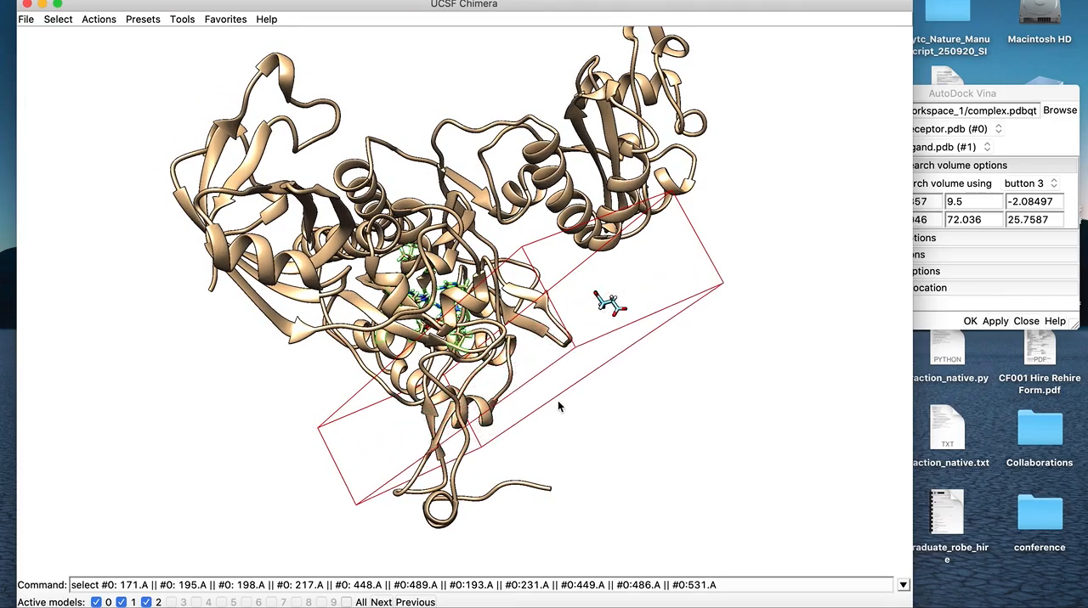
{"action": "left_click_drag", "start_coordinate": [494, 338], "coordinate": [352, 298]}
{"action": "left_click_drag", "start_coordinate": [531, 353], "coordinate": [448, 342]}
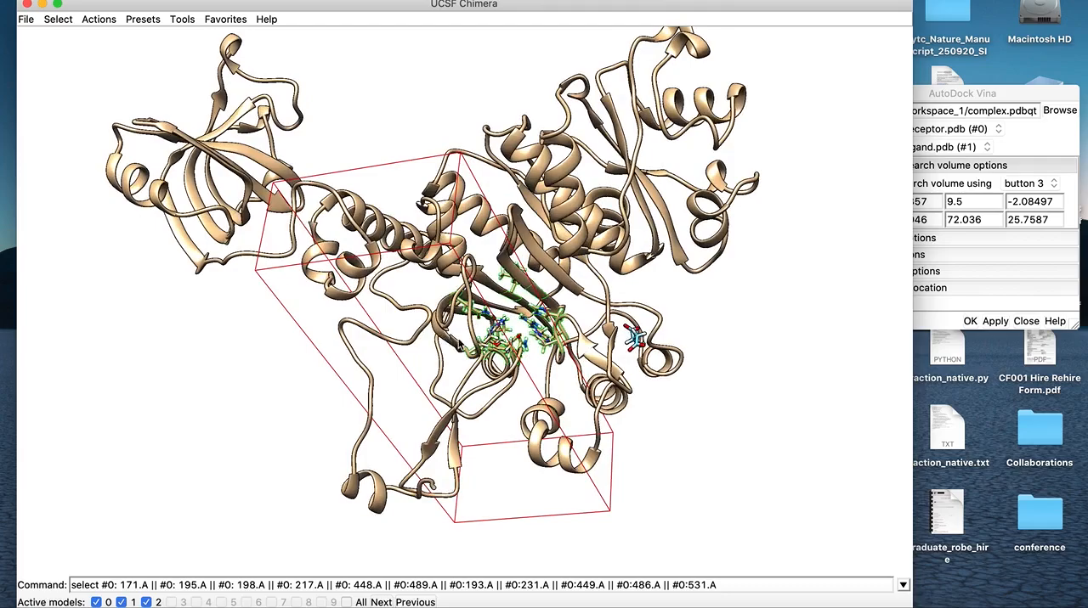
{"action": "right_click_drag", "start_coordinate": [551, 341], "coordinate": [572, 342]}
{"action": "left_click_drag", "start_coordinate": [506, 406], "coordinate": [525, 381]}
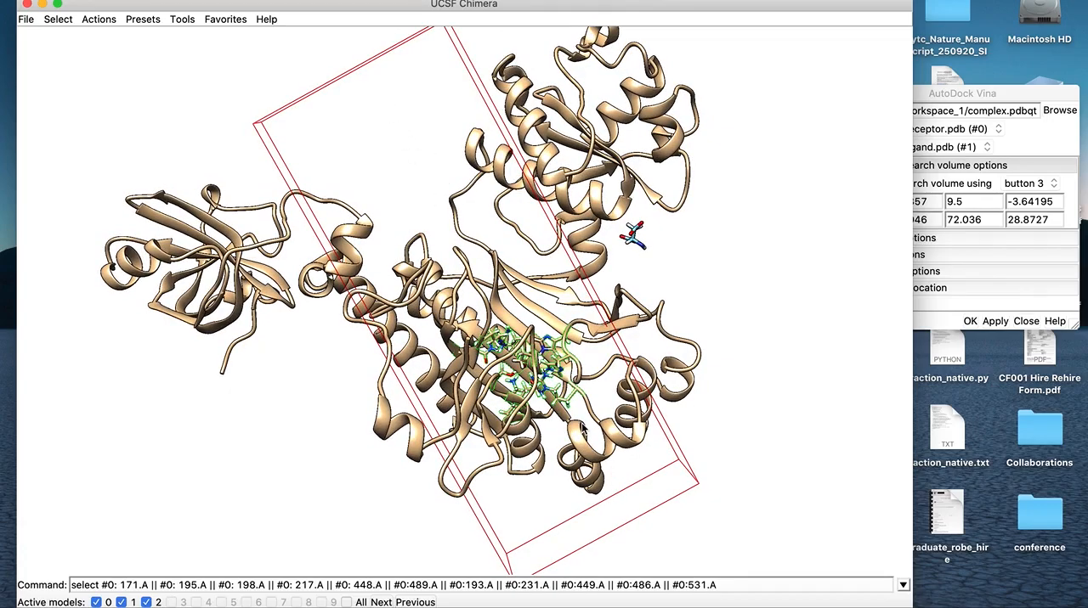
Adjust the X extent of the search volume and shorten its Y size to about 61 near the binding-site residues
{"action": "mouse_move", "coordinate": [624, 510]}
{"action": "right_mouse_down"}
{"action": "mouse_move", "coordinate": [612, 486]}
{"action": "mouse_move", "coordinate": [609, 516]}
{"action": "right_mouse_up"}
{"action": "left_click_drag", "start_coordinate": [624, 537], "coordinate": [551, 401]}
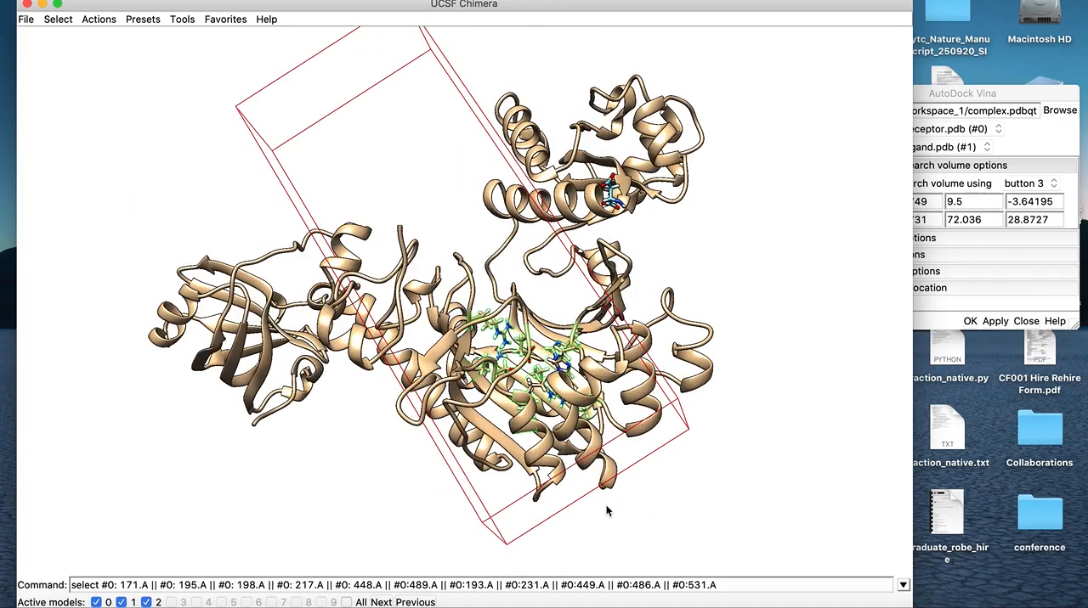
{"action": "right_click_drag", "start_coordinate": [587, 495], "coordinate": [566, 437]}
{"action": "left_click_drag", "start_coordinate": [561, 429], "coordinate": [531, 397]}
{"action": "right_click_drag", "start_coordinate": [606, 439], "coordinate": [593, 415]}
{"action": "left_click_drag", "start_coordinate": [525, 386], "coordinate": [552, 423]}
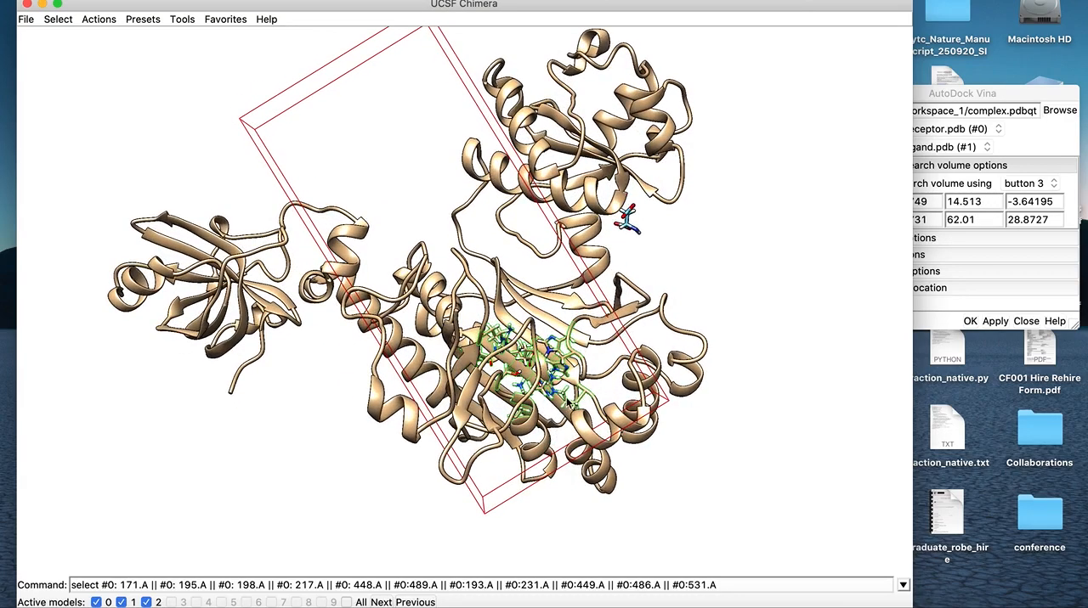
{"action": "left_click_drag", "start_coordinate": [572, 486], "coordinate": [562, 465]}
{"action": "right_click_drag", "start_coordinate": [563, 446], "coordinate": [557, 435]}
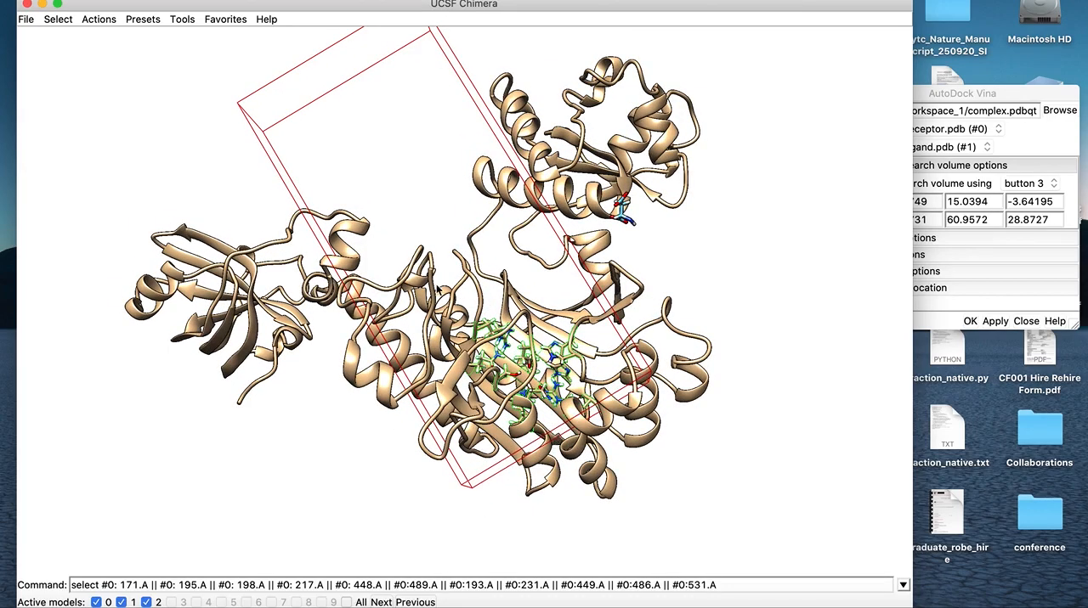
Shrink the elongated search volume to about 26.8 in Y and 22.9 in Z
{"action": "left_click_drag", "start_coordinate": [426, 249], "coordinate": [465, 286]}
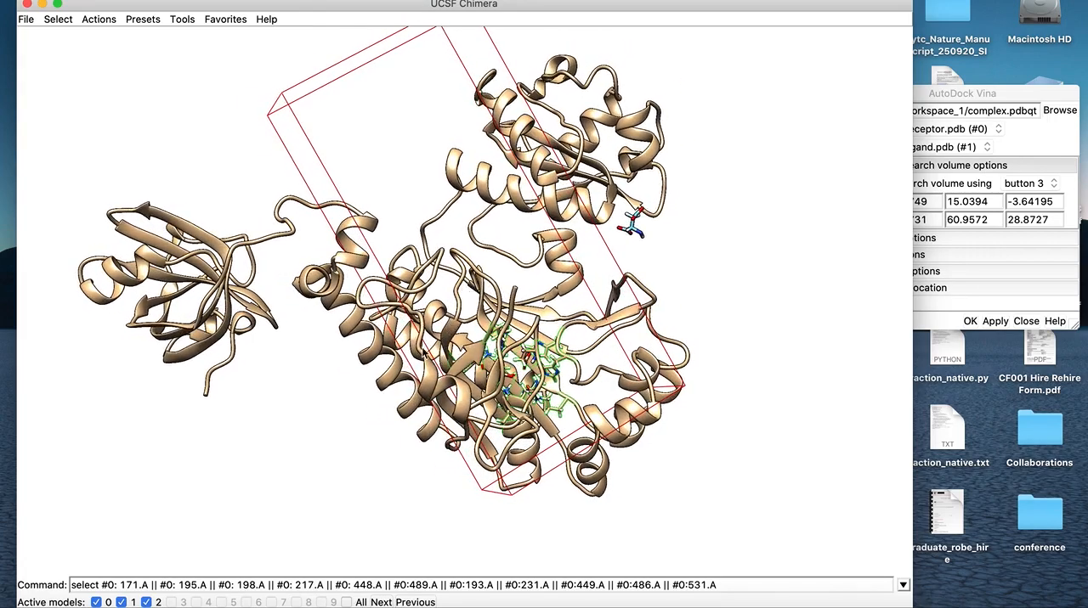
{"action": "right_click_drag", "start_coordinate": [411, 364], "coordinate": [438, 340]}
{"action": "left_click_drag", "start_coordinate": [554, 303], "coordinate": [462, 328]}
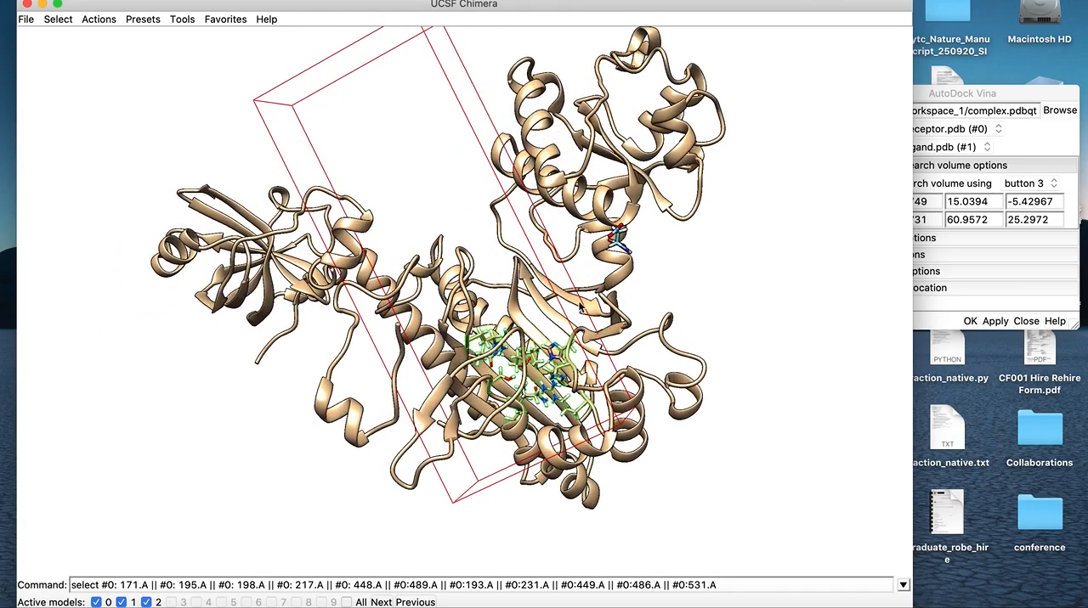
{"action": "right_click_drag", "start_coordinate": [578, 307], "coordinate": [523, 304]}
{"action": "left_click_drag", "start_coordinate": [524, 306], "coordinate": [547, 367]}
{"action": "left_click_drag", "start_coordinate": [441, 188], "coordinate": [460, 212]}
{"action": "right_click_drag", "start_coordinate": [389, 91], "coordinate": [471, 339]}
{"action": "left_click_drag", "start_coordinate": [518, 418], "coordinate": [492, 283]}
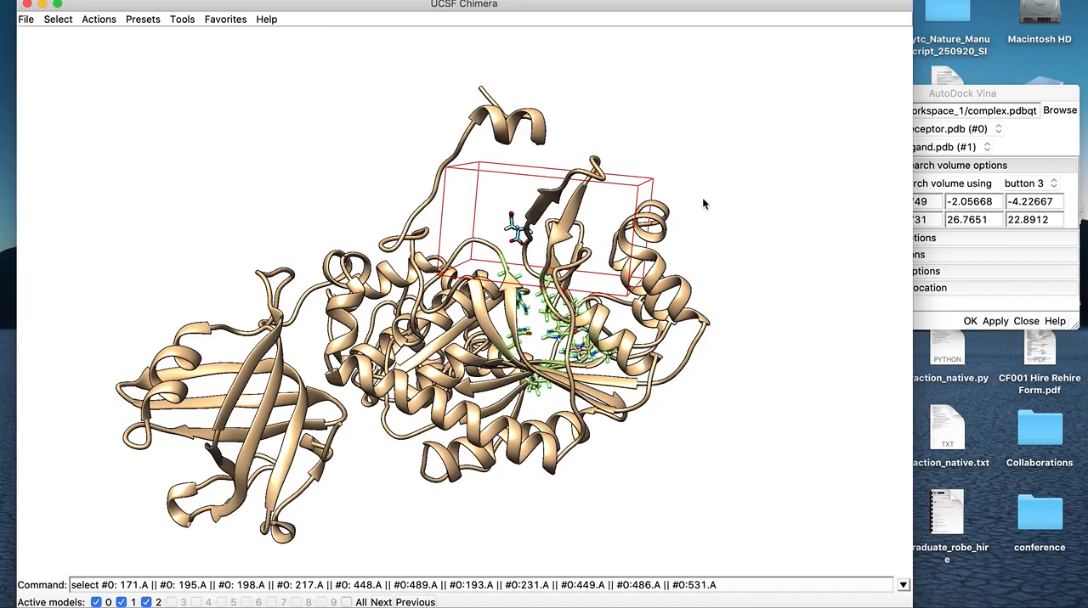
Move the search volume onto the highlighted binding-site residues and resize it to about 22.2 in X and 20.9 in Y
{"action": "right_click_drag", "start_coordinate": [703, 204], "coordinate": [673, 204]}
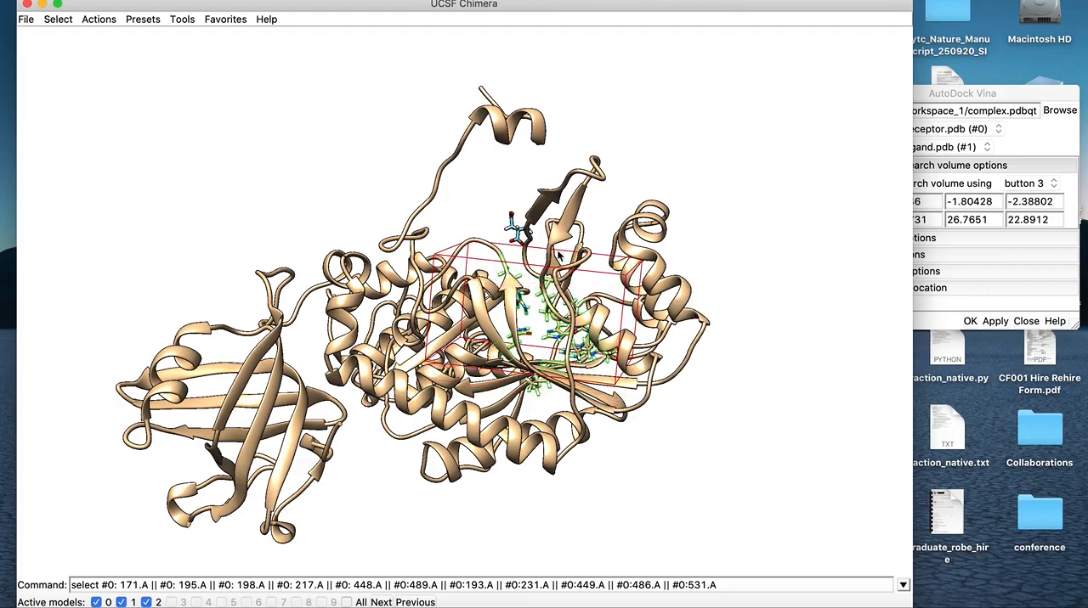
{"action": "right_click_drag", "start_coordinate": [552, 253], "coordinate": [558, 257]}
{"action": "left_click_drag", "start_coordinate": [508, 403], "coordinate": [516, 283]}
{"action": "right_click_drag", "start_coordinate": [543, 338], "coordinate": [542, 384]}
{"action": "left_click_drag", "start_coordinate": [506, 333], "coordinate": [474, 334]}
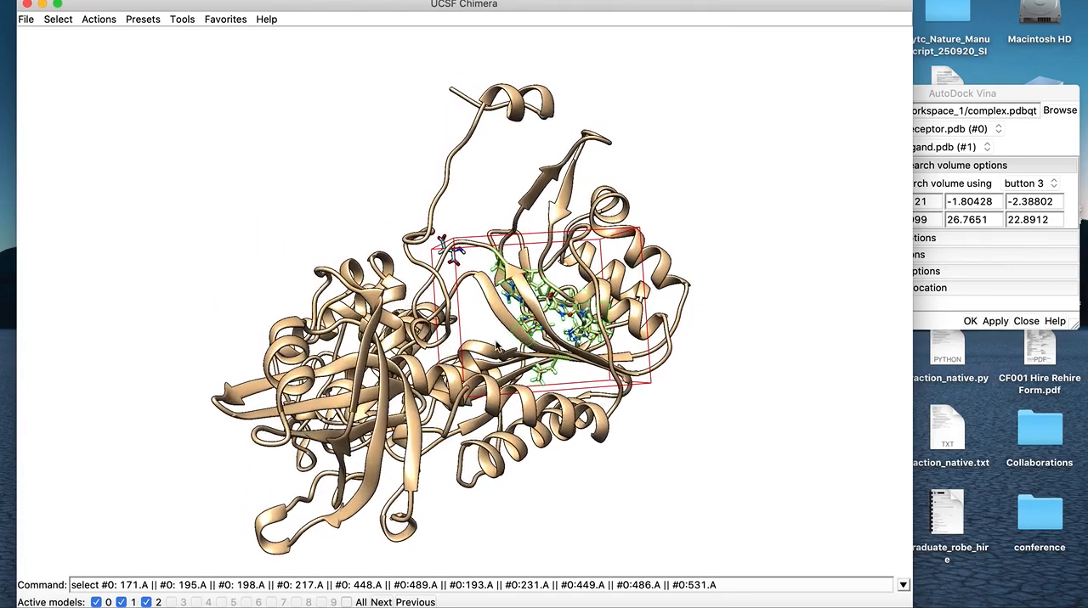
{"action": "right_click_drag", "start_coordinate": [472, 334], "coordinate": [498, 339]}
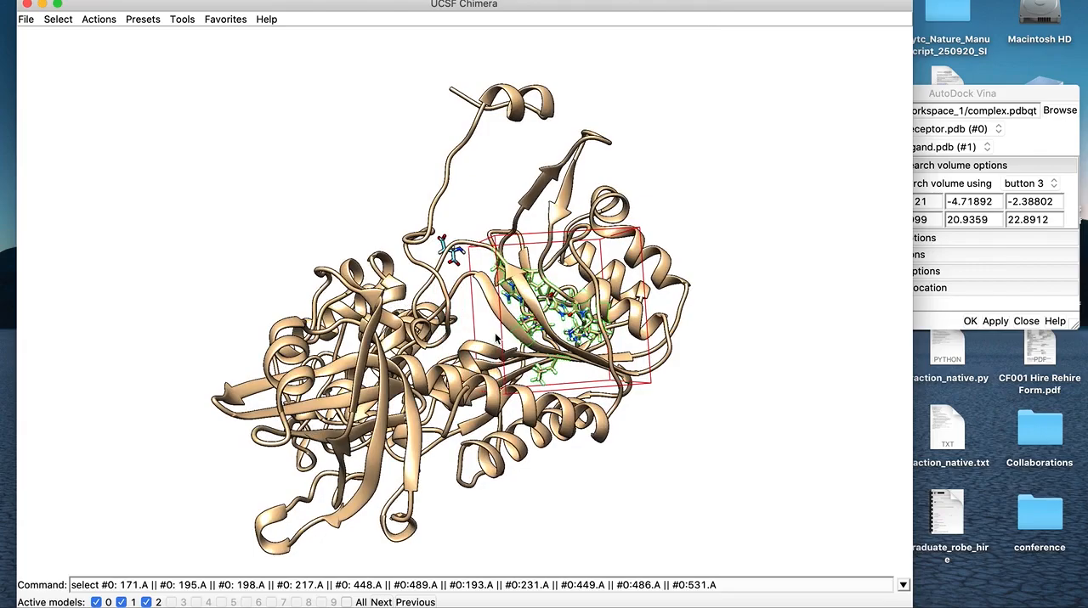
Tighten the search volume around the binding-site residues to about 20.5 in Y and 19.1 in Z, checking the fit from several sides
{"action": "left_click_drag", "start_coordinate": [567, 404], "coordinate": [469, 265]}
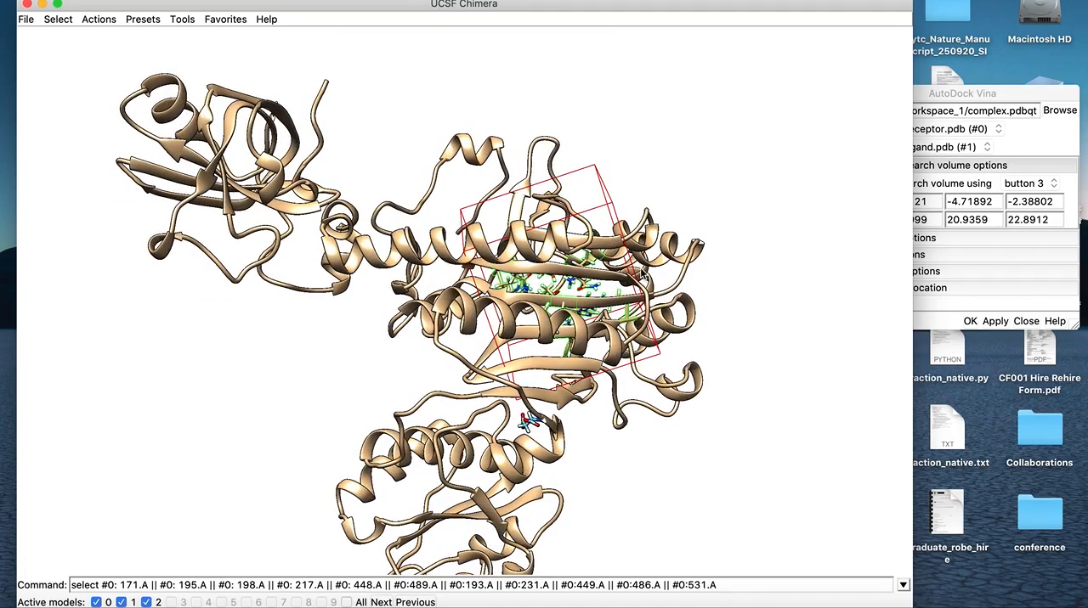
{"action": "left_click_drag", "start_coordinate": [589, 306], "coordinate": [525, 309]}
{"action": "right_click_drag", "start_coordinate": [616, 285], "coordinate": [616, 289]}
{"action": "mouse_move", "coordinate": [542, 254]}
{"action": "left_mouse_down"}
{"action": "mouse_move", "coordinate": [556, 206]}
{"action": "mouse_move", "coordinate": [531, 254]}
{"action": "left_mouse_up"}
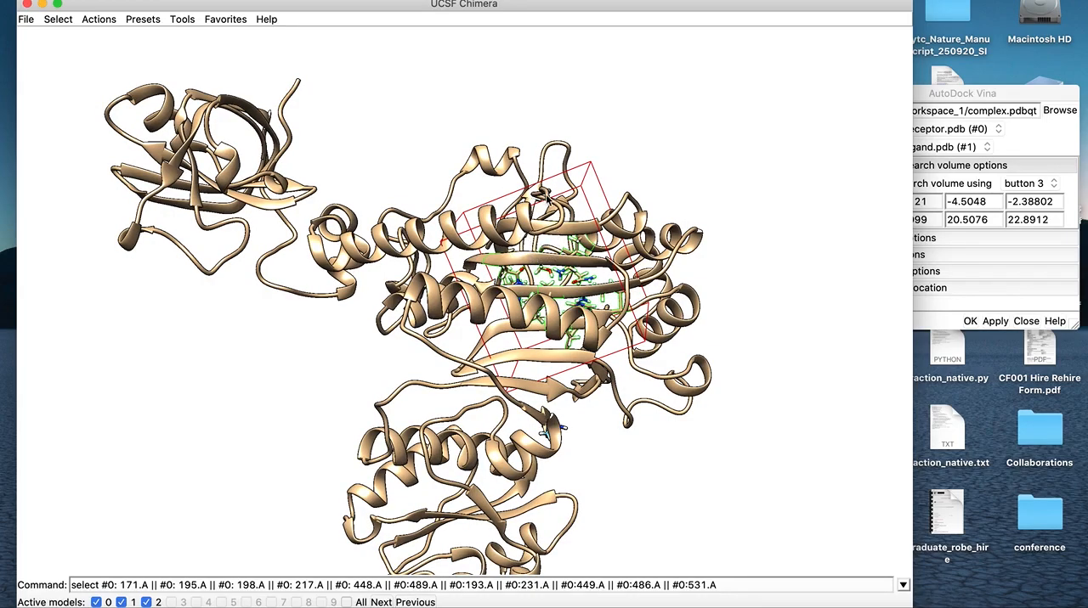
{"action": "right_click_drag", "start_coordinate": [549, 192], "coordinate": [557, 219]}
{"action": "left_click_drag", "start_coordinate": [560, 289], "coordinate": [509, 179]}
{"action": "left_click_drag", "start_coordinate": [561, 350], "coordinate": [283, 384]}
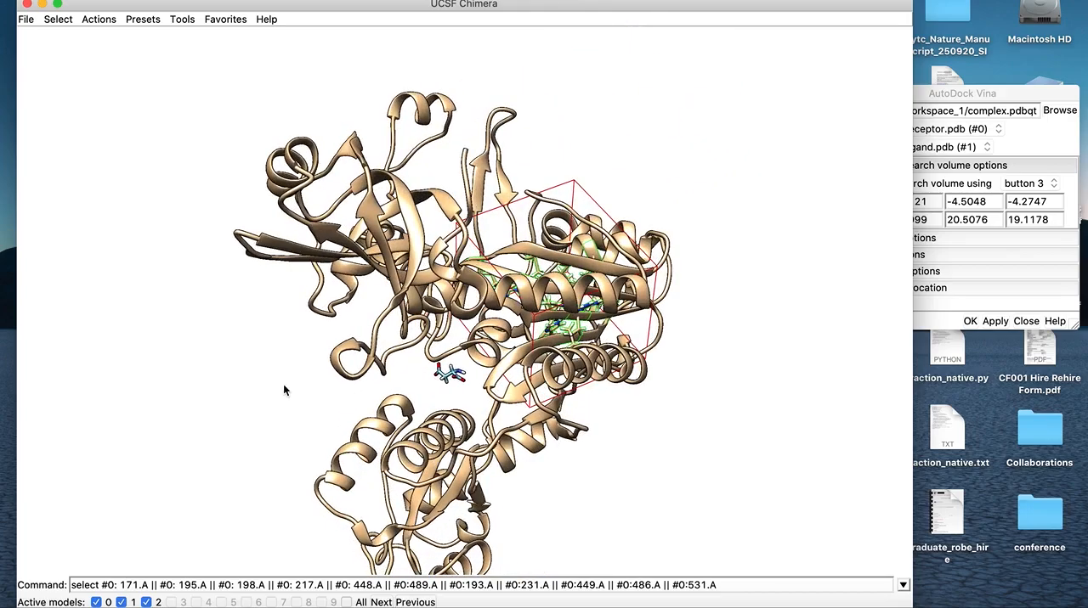
{"action": "left_click_drag", "start_coordinate": [446, 334], "coordinate": [456, 303]}
Expand the receptor options in the AutoDock Vina dialog and bring the whole dialog into view
{"action": "left_click_drag", "start_coordinate": [975, 94], "coordinate": [943, 127]}
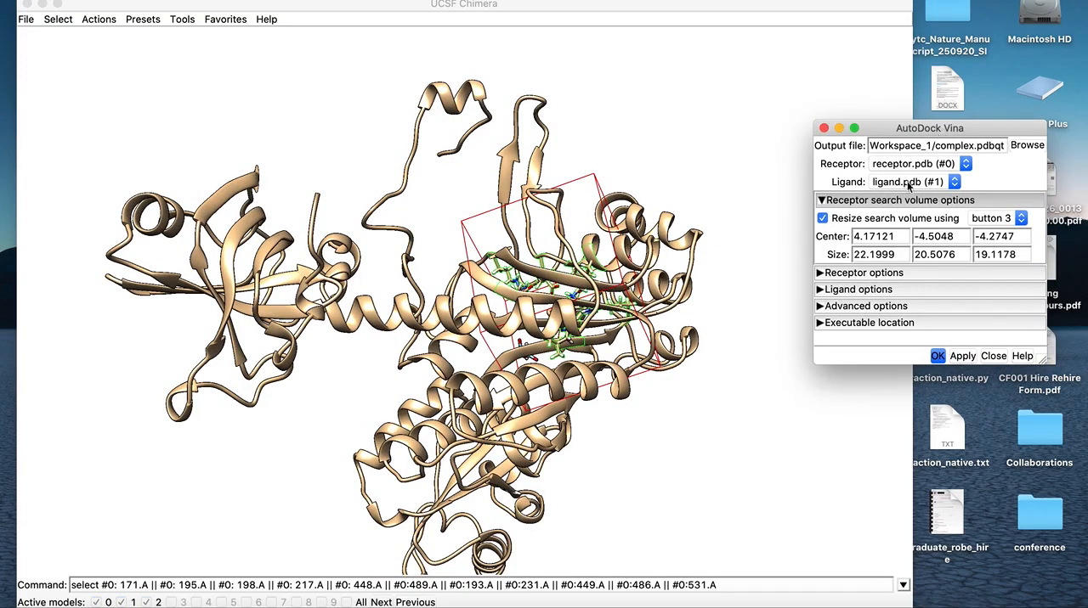
{"action": "left_click", "coordinate": [851, 275]}
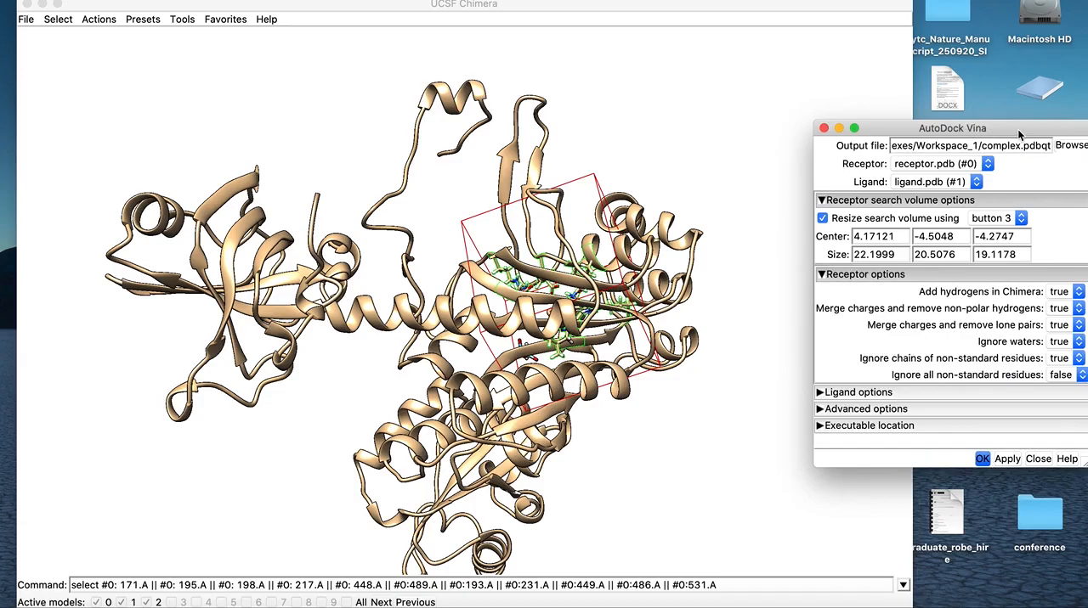
{"action": "left_click_drag", "start_coordinate": [1018, 129], "coordinate": [925, 122]}
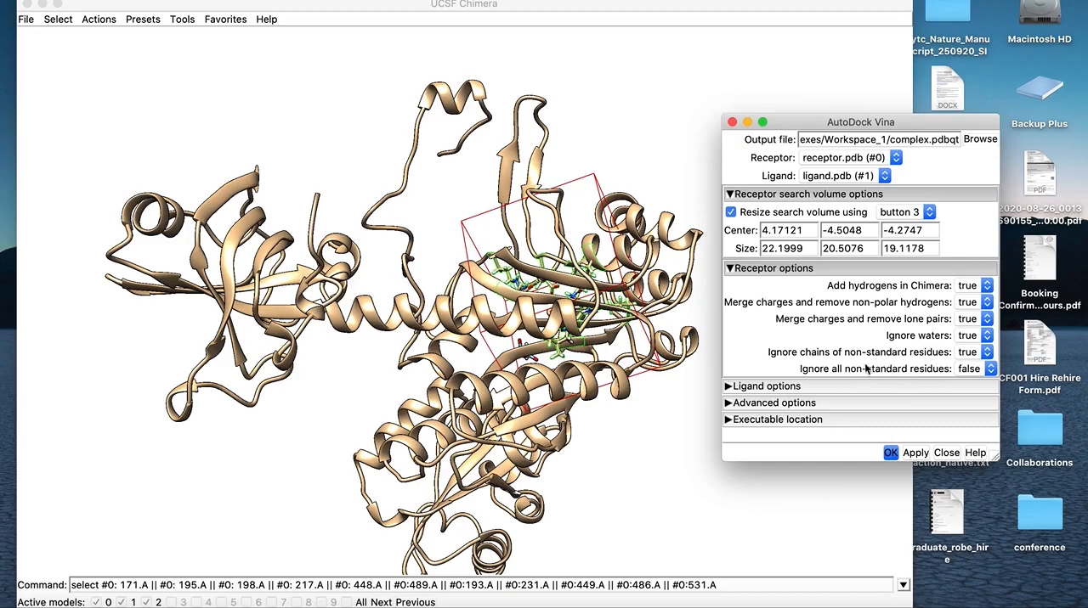
Expand the ligand options and advanced options in the AutoDock Vina dialog, keeping the whole dialog in view
{"action": "left_click", "coordinate": [799, 386]}
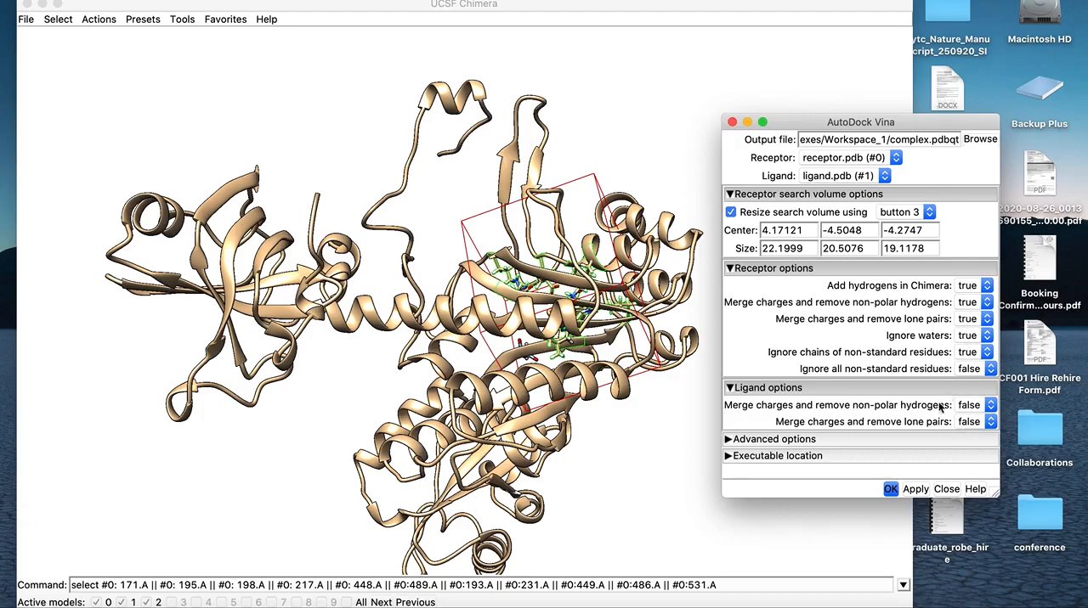
{"action": "left_click", "coordinate": [761, 439]}
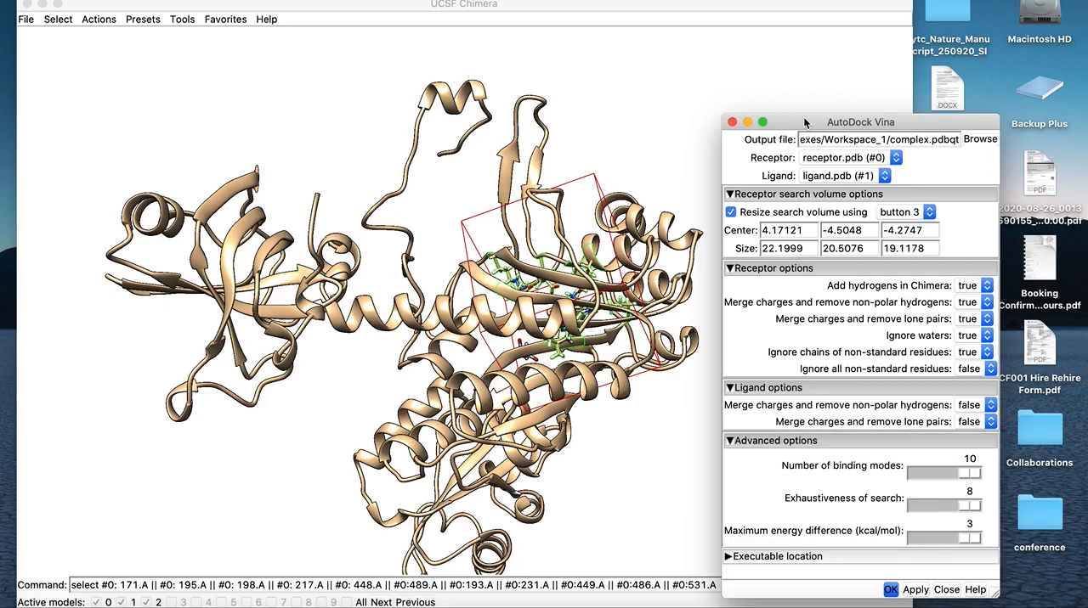
{"action": "left_click_drag", "start_coordinate": [807, 123], "coordinate": [790, 64]}
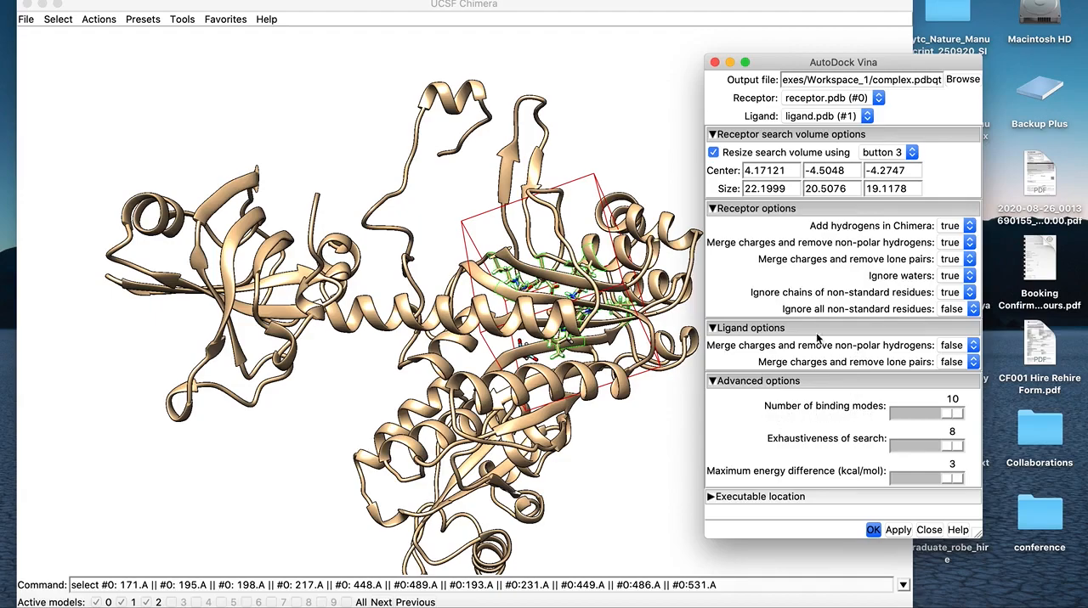
{"action": "left_click_drag", "start_coordinate": [781, 64], "coordinate": [803, 43]}
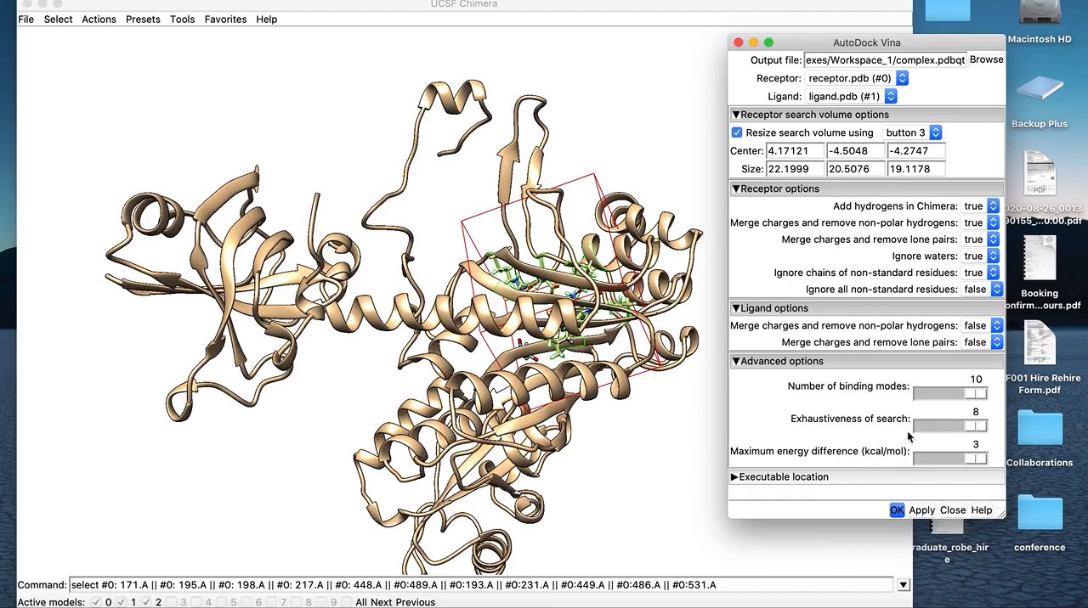
{"action": "mouse_move", "coordinate": [975, 427]}
{"action": "left_mouse_down"}
{"action": "mouse_move", "coordinate": [905, 429]}
{"action": "mouse_move", "coordinate": [986, 440]}
{"action": "left_mouse_up"}
Expand the executable location settings and keep the local Vina path /usr/local/bin/vina
{"action": "left_click", "coordinate": [804, 478]}
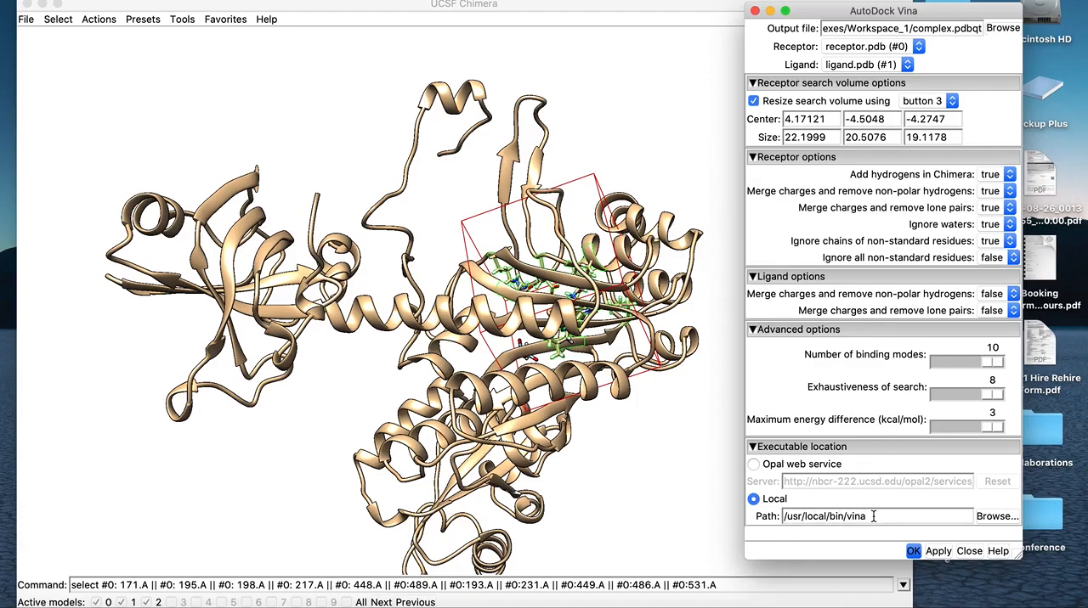
{"action": "left_click", "coordinate": [996, 516]}
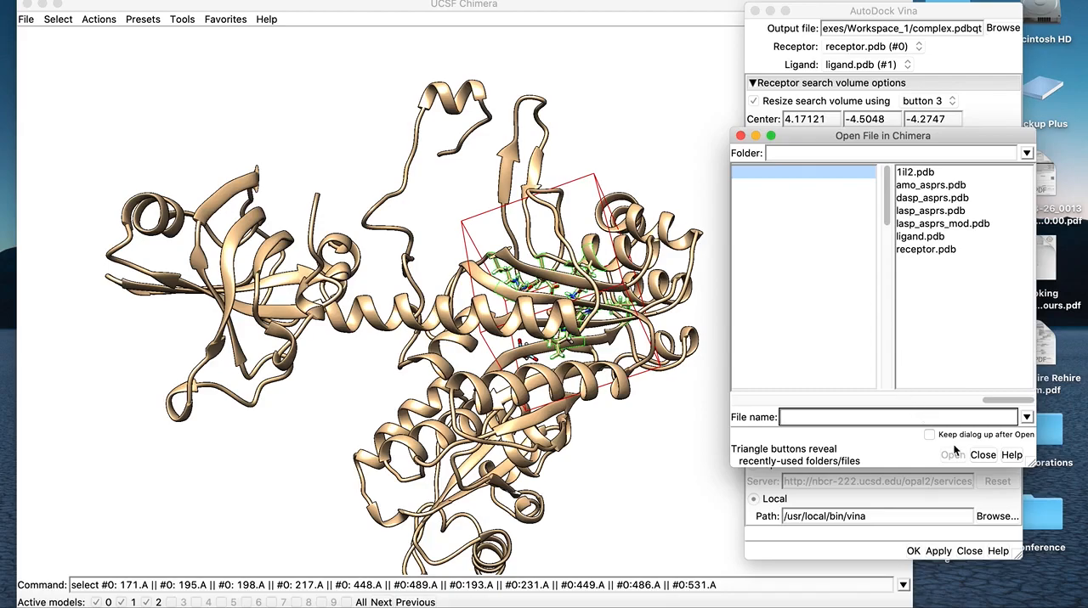
{"action": "left_click", "coordinate": [981, 455]}
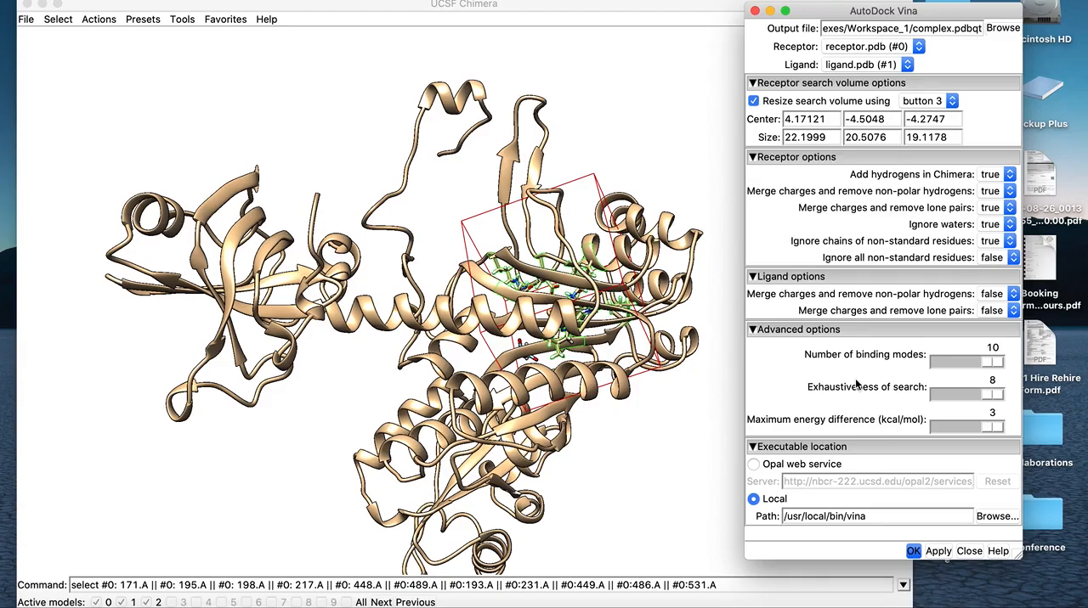
Check the search volume around the binding site from another side and run the AutoDock Vina docking
{"action": "left_click_drag", "start_coordinate": [639, 447], "coordinate": [427, 435]}
{"action": "left_click_drag", "start_coordinate": [544, 397], "coordinate": [552, 435]}
{"action": "left_click_drag", "start_coordinate": [476, 371], "coordinate": [395, 394]}
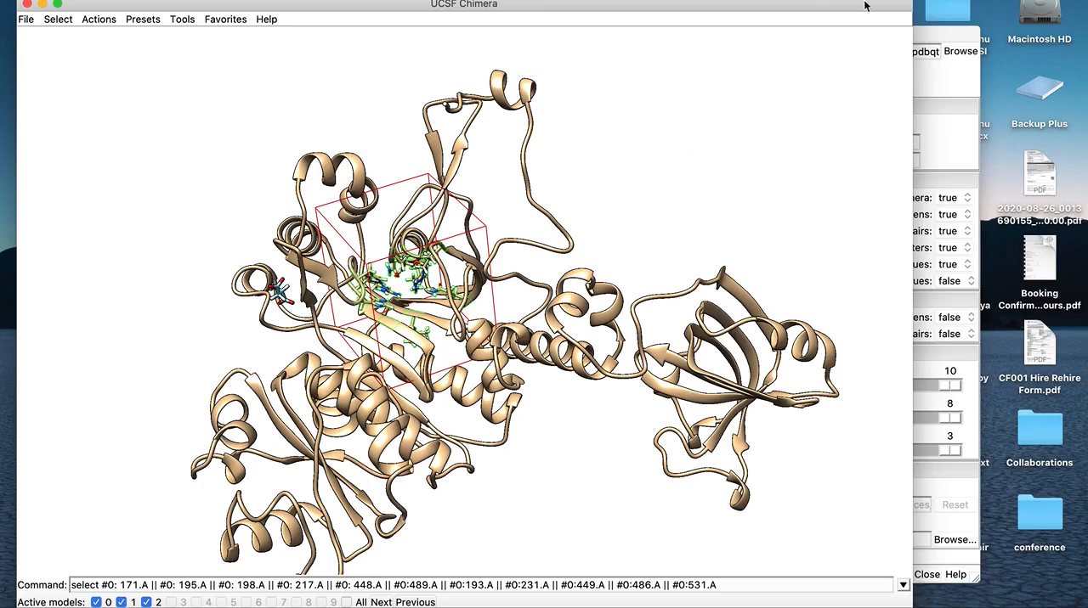
{"action": "left_click", "coordinate": [954, 35]}
{"action": "left_click_drag", "start_coordinate": [907, 34], "coordinate": [897, 9]}
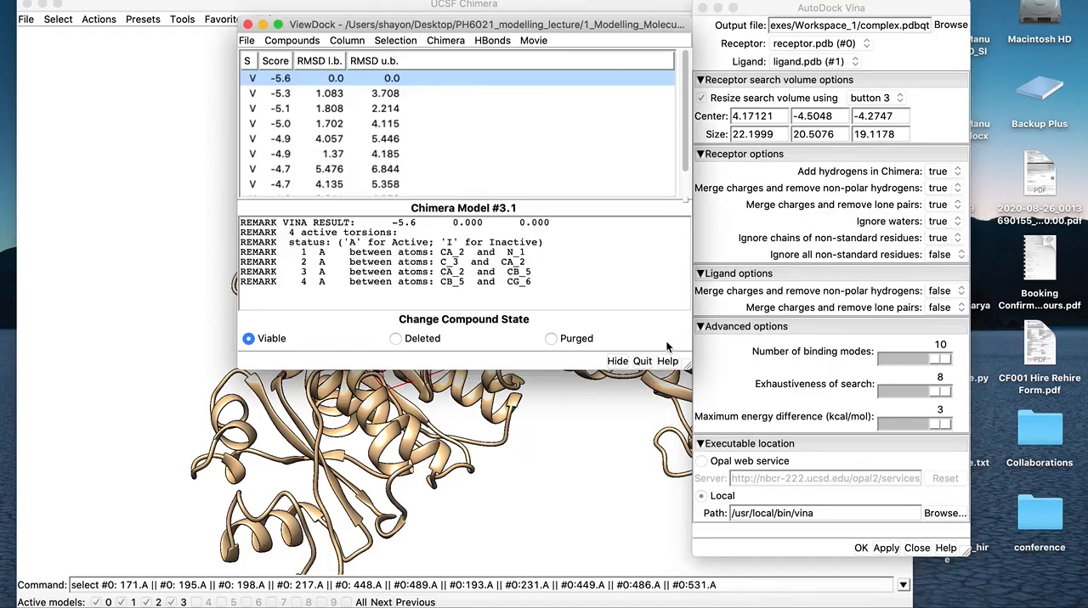
Move the ViewDock results aside and examine the top-ranked docked pose close up inside the search volume
{"action": "left_click_drag", "start_coordinate": [545, 25], "coordinate": [894, 123]}
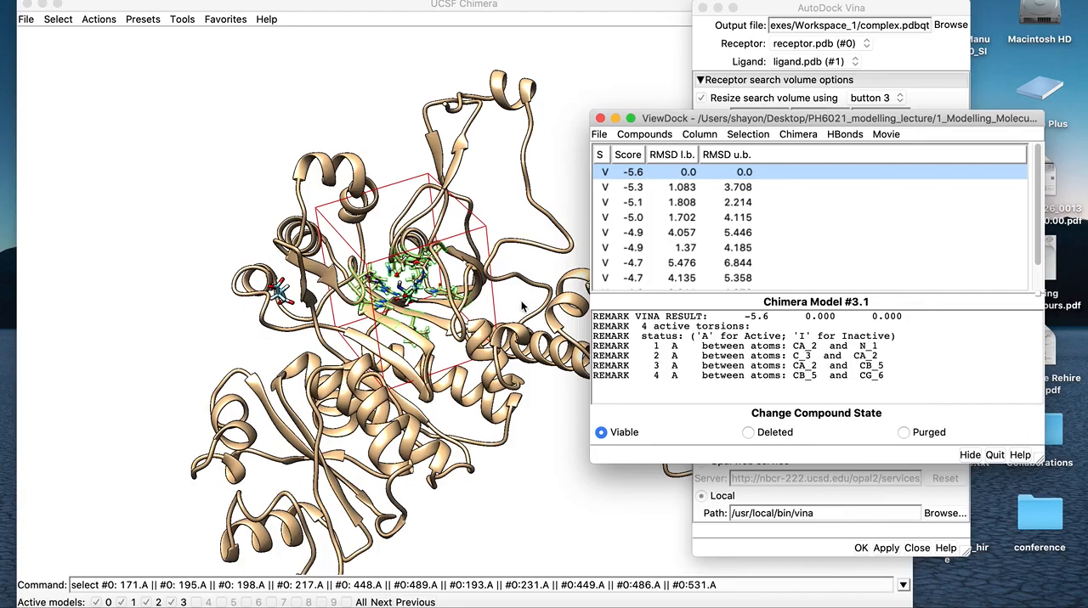
{"action": "left_click_drag", "start_coordinate": [750, 119], "coordinate": [691, 119]}
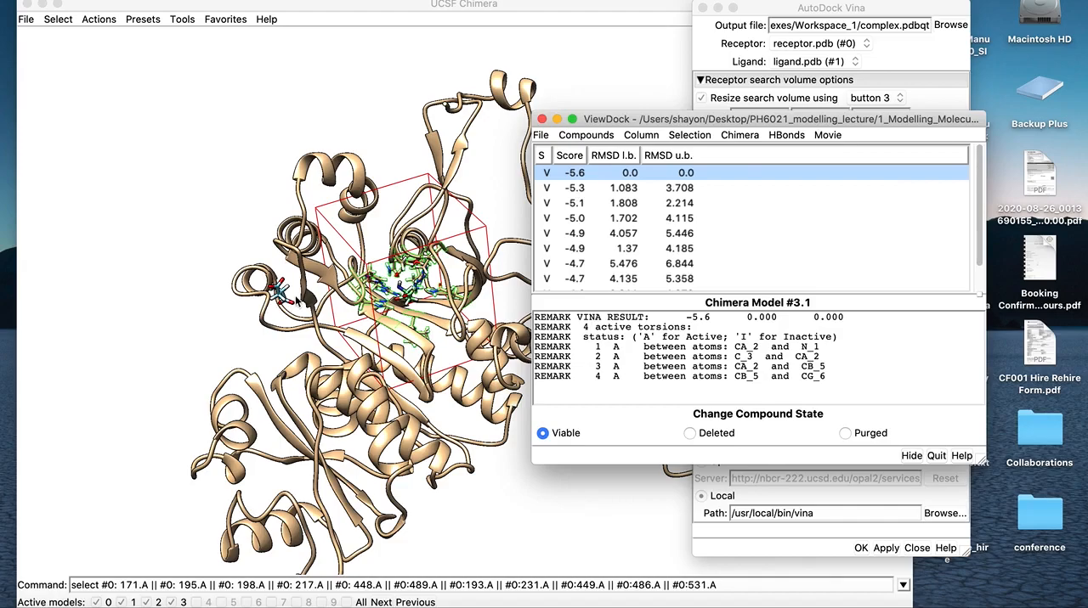
{"action": "left_click", "coordinate": [304, 347]}
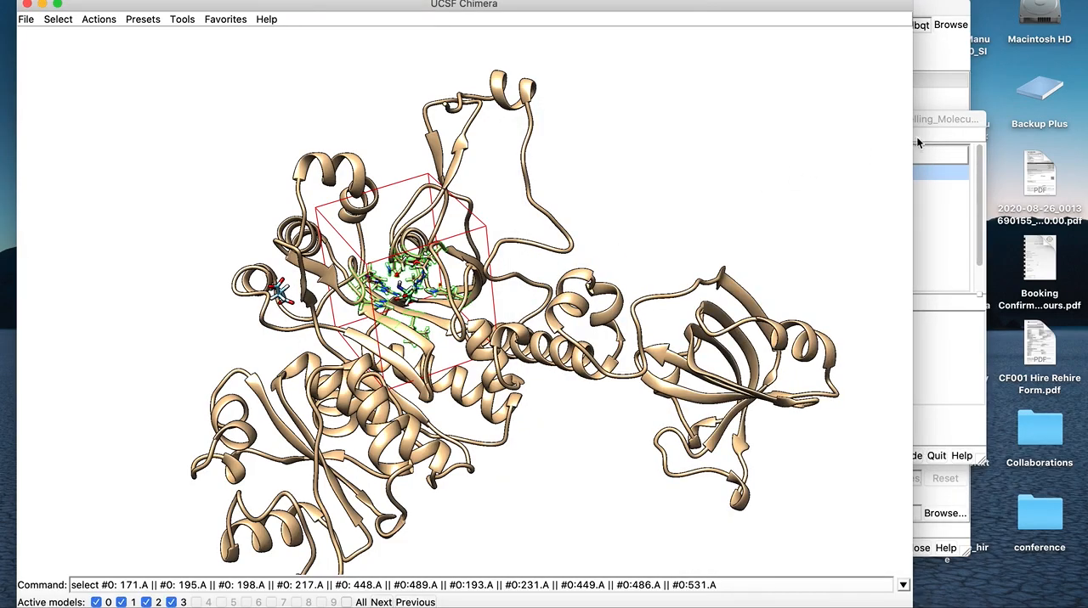
{"action": "left_click_drag", "start_coordinate": [931, 119], "coordinate": [1015, 58]}
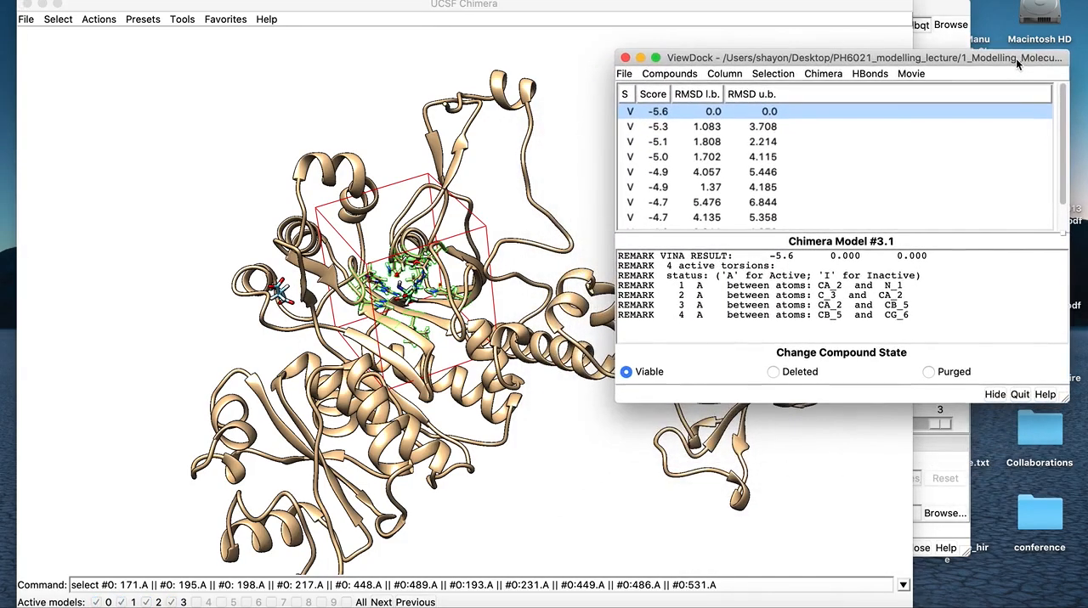
{"action": "left_click", "coordinate": [447, 367]}
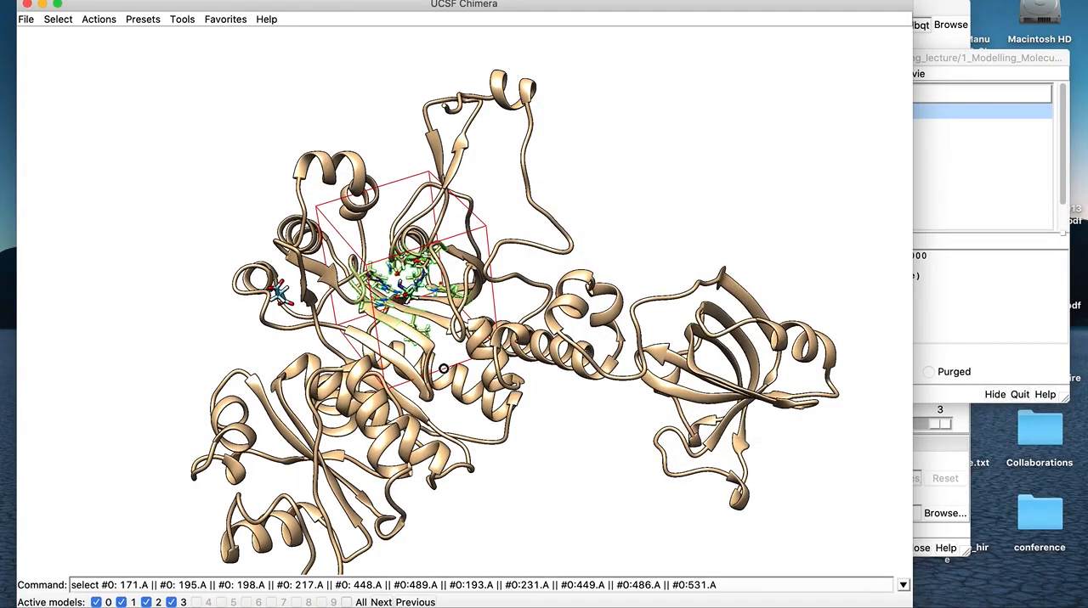
{"action": "scroll", "coordinate": [443, 403], "scroll_direction": "up", "scroll_amount": 10}
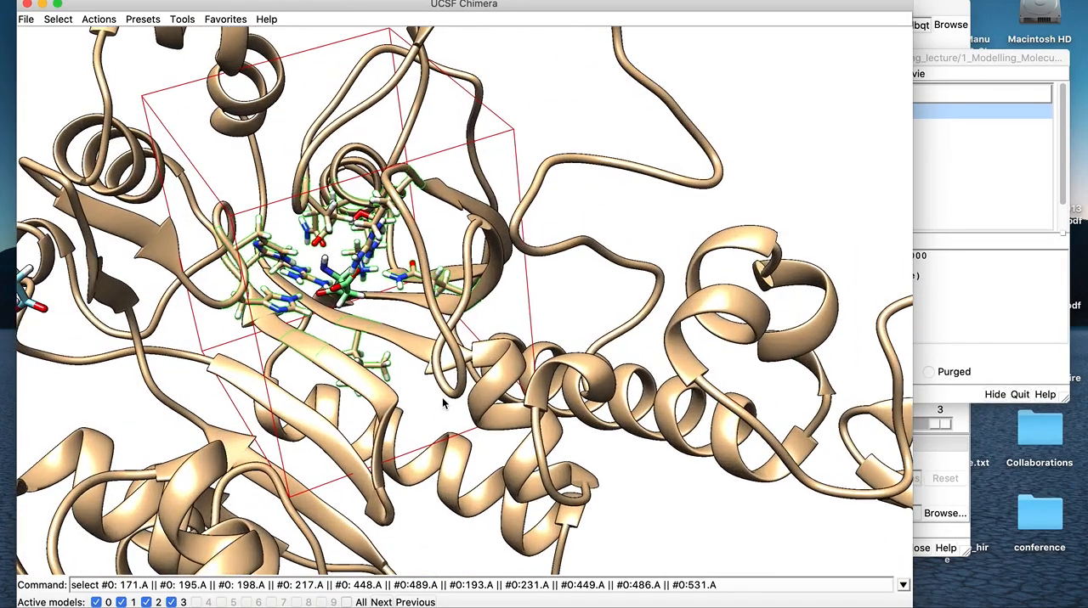
{"action": "left_click_drag", "start_coordinate": [396, 347], "coordinate": [371, 299]}
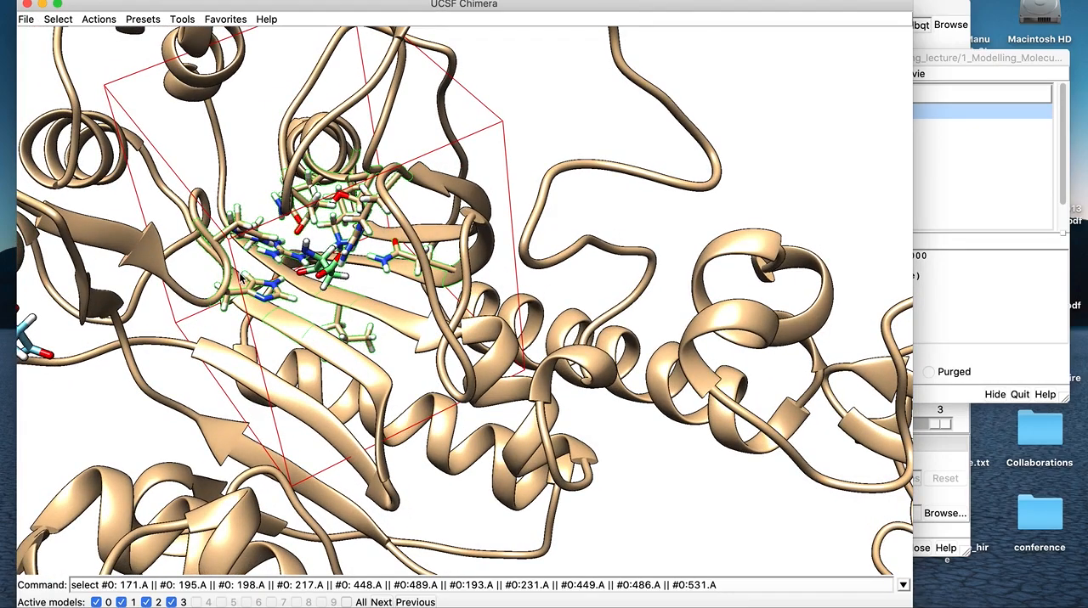
Hide the atoms and bonds of the selected binding-site residues so only the ribbon surrounds the docked ligand
{"action": "left_click", "coordinate": [59, 20]}
{"action": "mouse_move", "coordinate": [138, 34]}
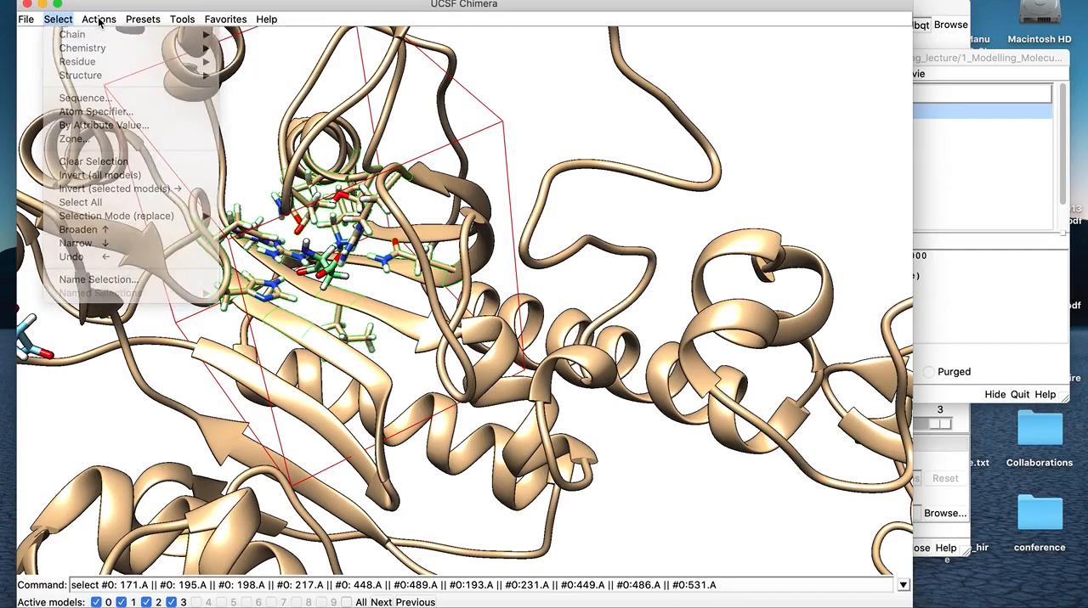
{"action": "left_click", "coordinate": [98, 19]}
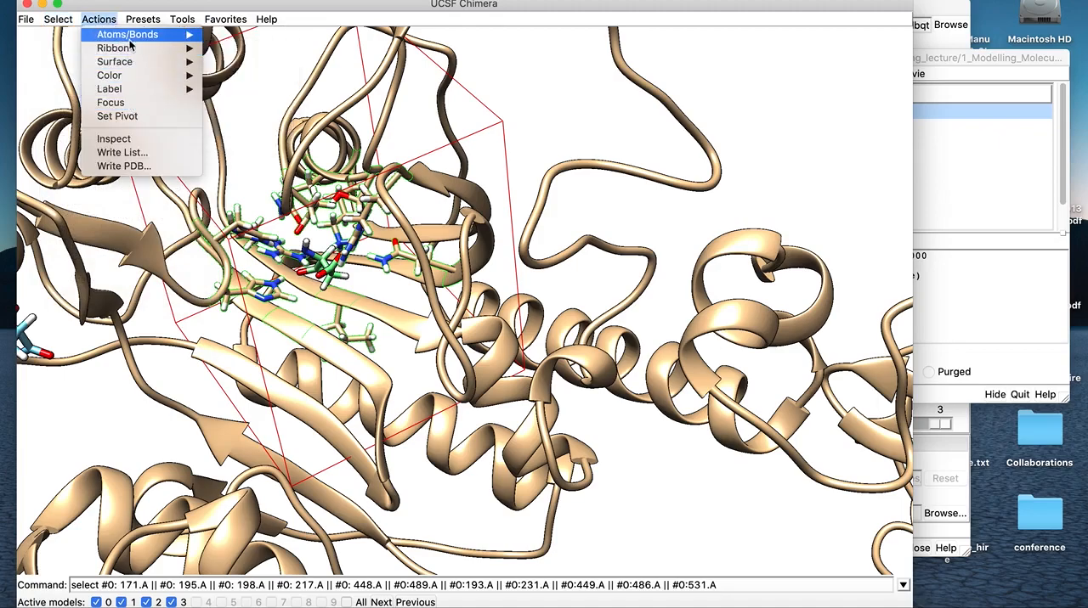
{"action": "mouse_move", "coordinate": [136, 36]}
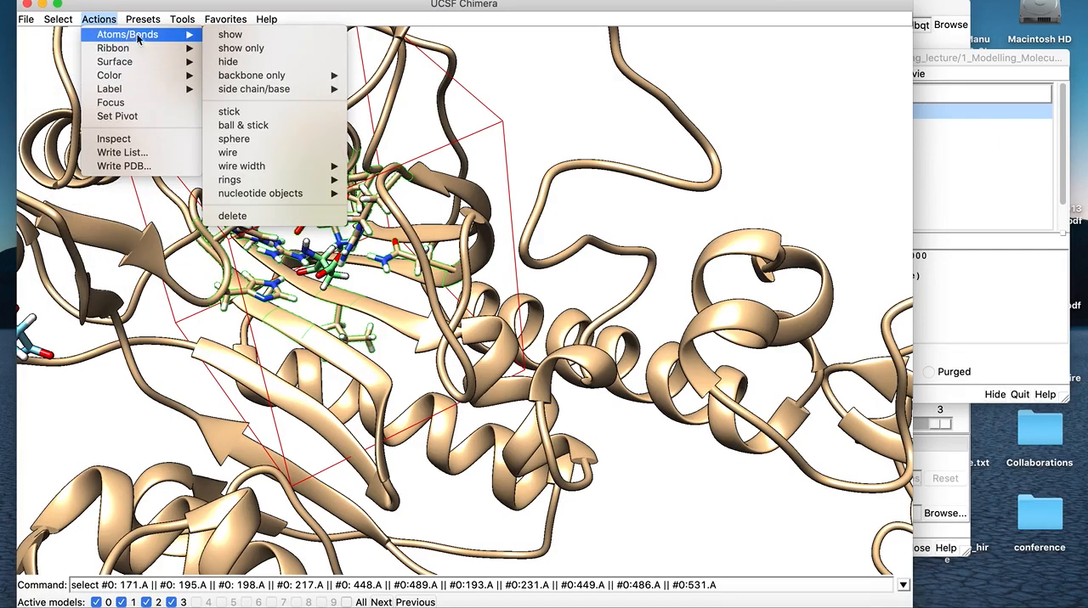
{"action": "left_click", "coordinate": [235, 68]}
{"action": "left_click_drag", "start_coordinate": [346, 349], "coordinate": [390, 308]}
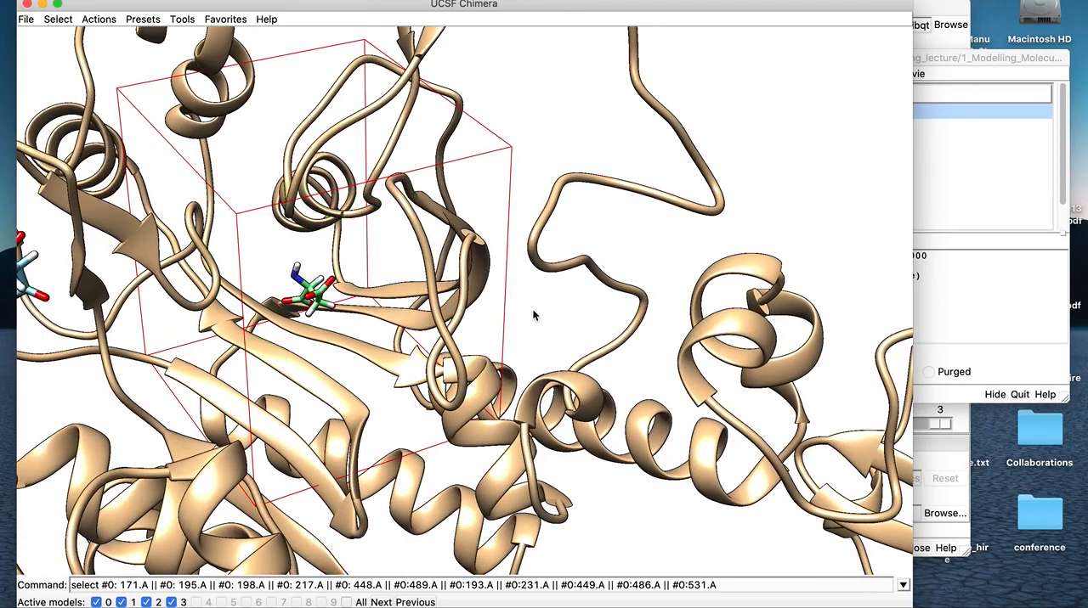
{"action": "left_click_drag", "start_coordinate": [362, 335], "coordinate": [222, 353]}
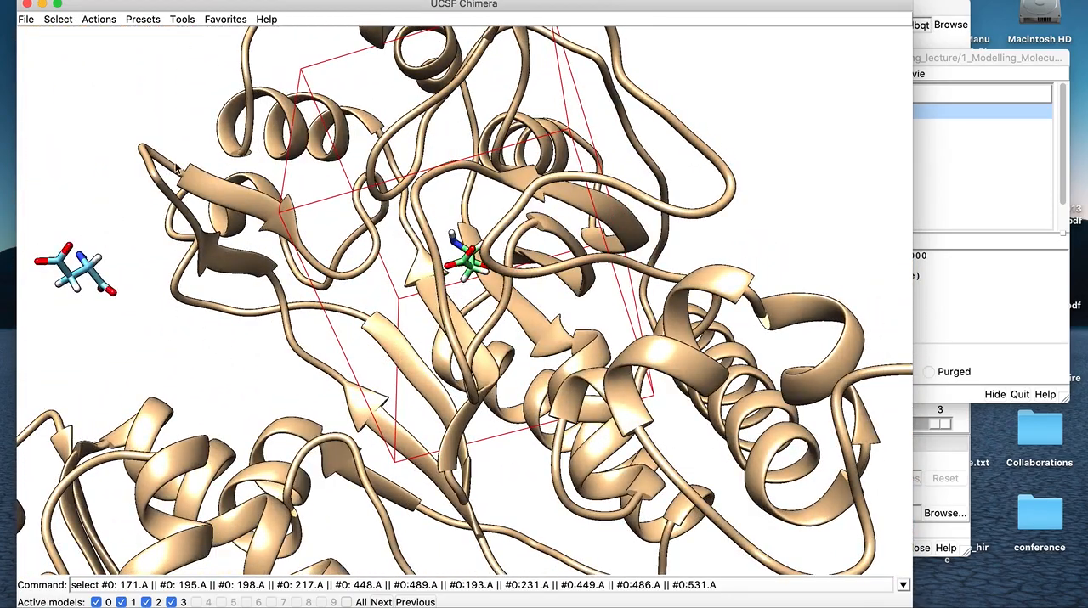
Hide the original ligand.pdb model through the Model Panel, leaving the docked pose displayed
{"action": "left_click", "coordinate": [225, 18]}
{"action": "left_click", "coordinate": [246, 34]}
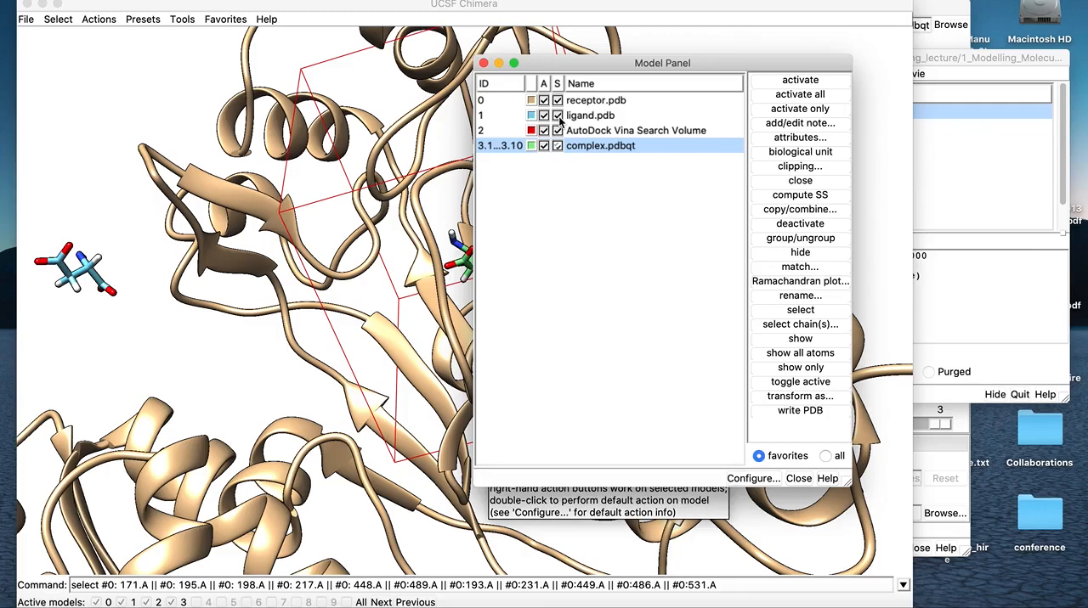
{"action": "left_click", "coordinate": [558, 116]}
{"action": "left_click", "coordinate": [483, 62]}
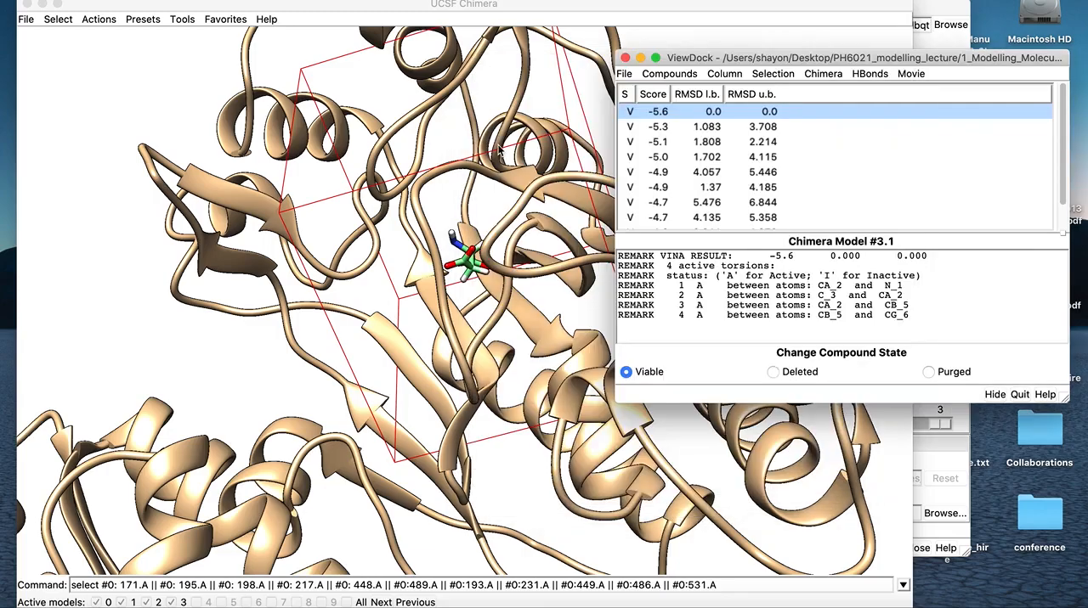
{"action": "left_click", "coordinate": [528, 321]}
{"action": "left_click_drag", "start_coordinate": [528, 321], "coordinate": [491, 307]}
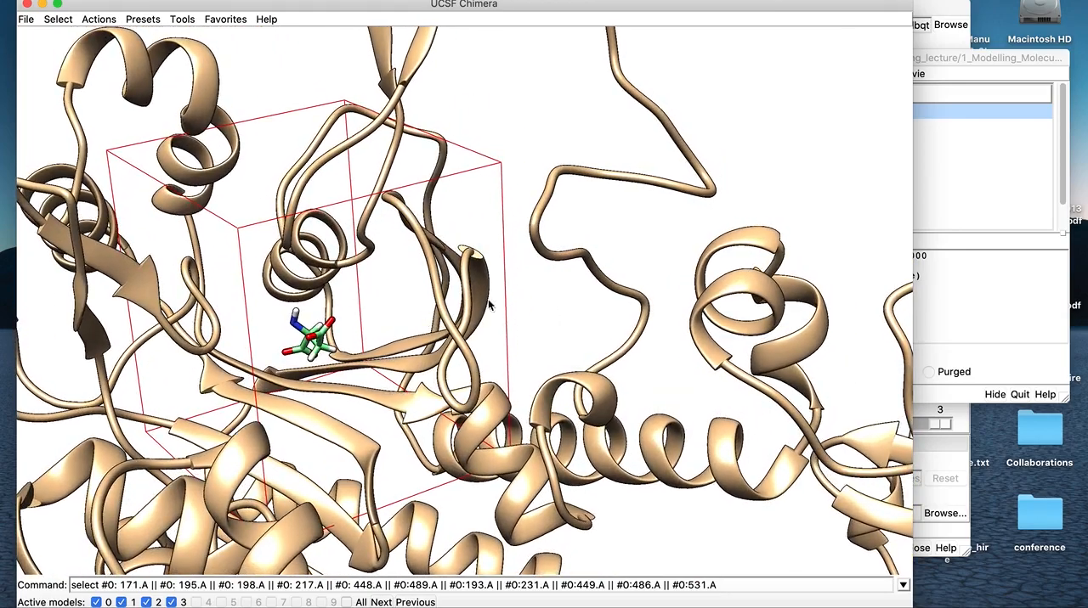
Display the second- and third-ranked docking poses one after another and examine each orientation in the binding site
{"action": "left_click", "coordinate": [923, 67]}
{"action": "left_click", "coordinate": [679, 127]}
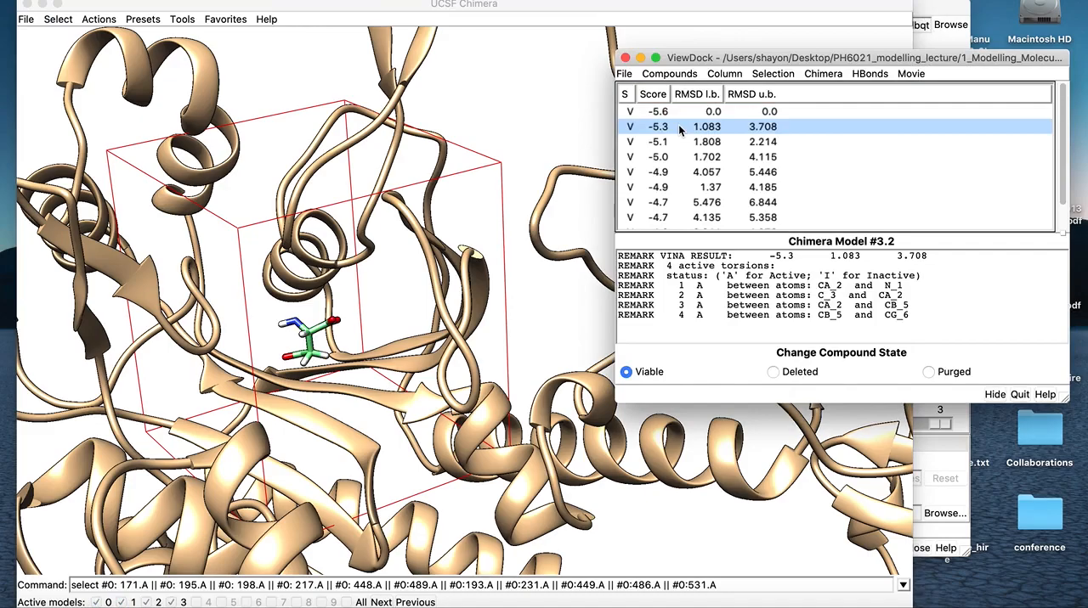
{"action": "left_click_drag", "start_coordinate": [350, 399], "coordinate": [321, 427]}
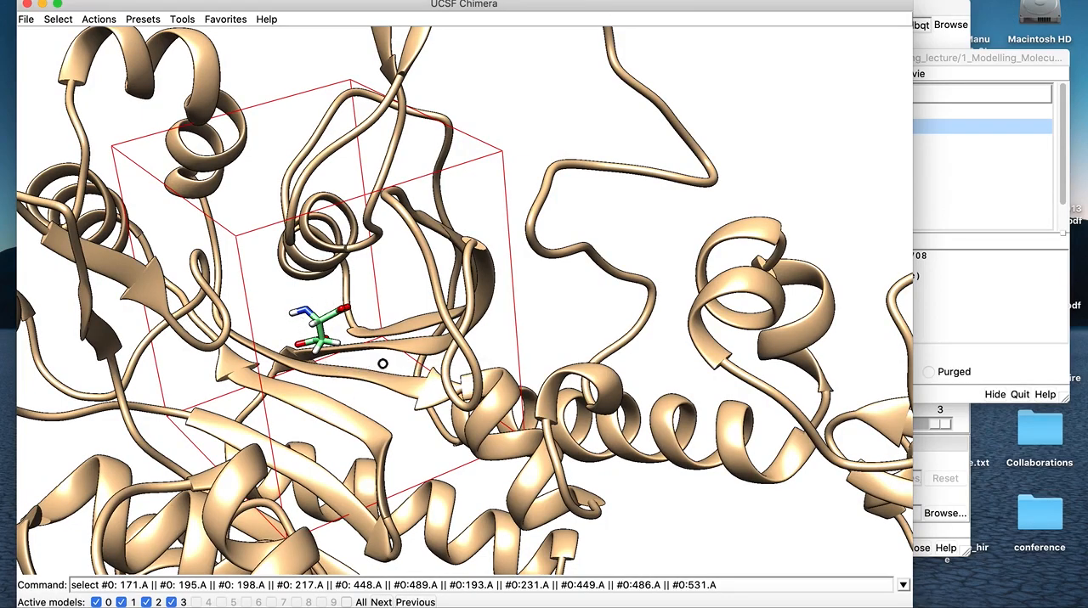
{"action": "left_click_drag", "start_coordinate": [382, 368], "coordinate": [411, 347]}
{"action": "left_click", "coordinate": [939, 59]}
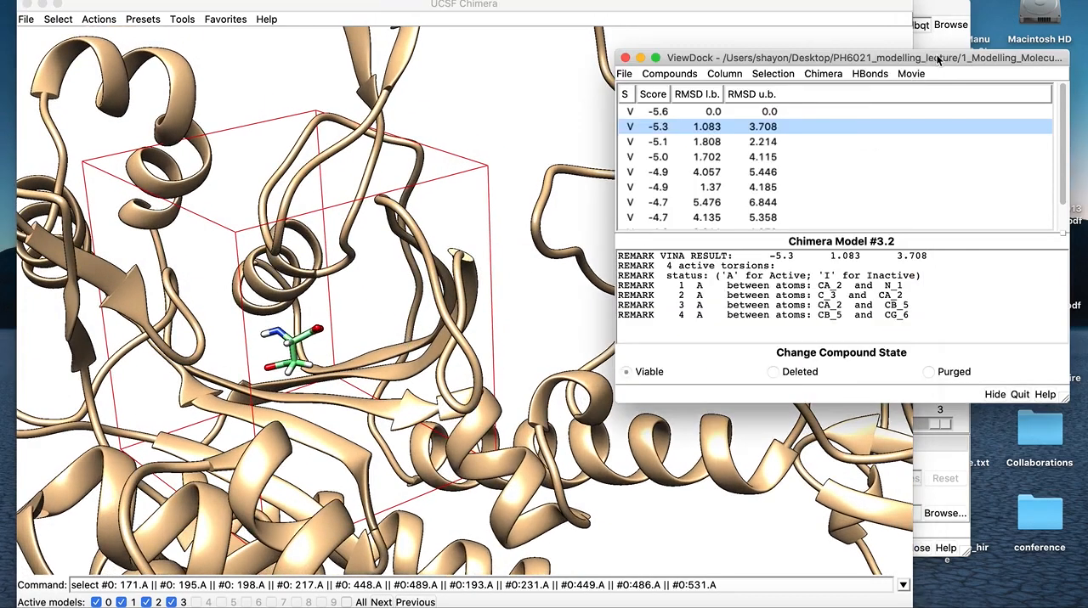
{"action": "left_click", "coordinate": [662, 142]}
{"action": "left_click", "coordinate": [389, 369]}
{"action": "left_click_drag", "start_coordinate": [388, 368], "coordinate": [384, 394]}
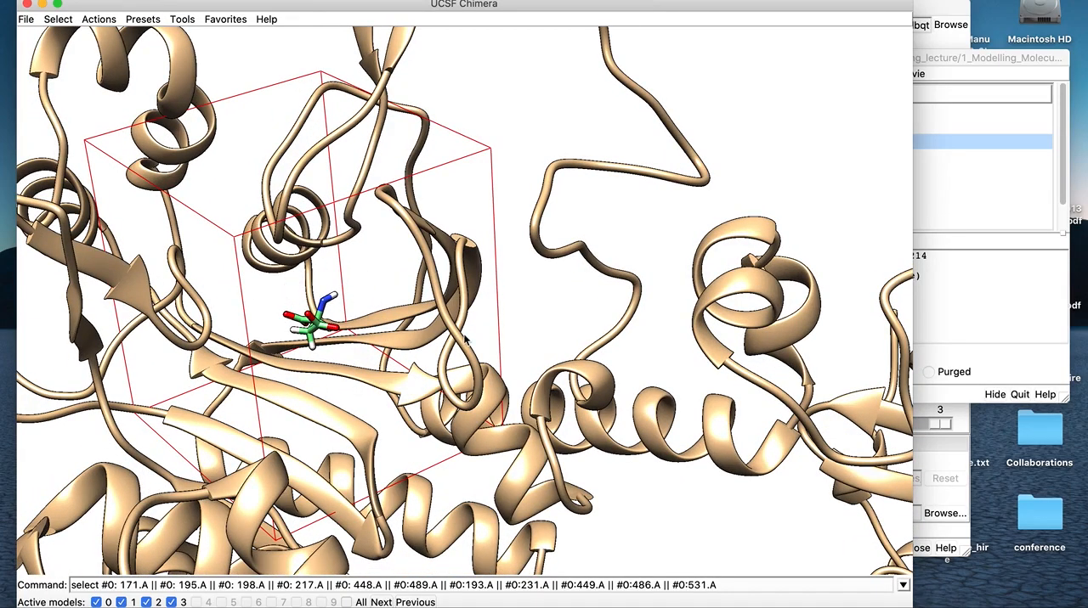
Display the fourth- and fifth-ranked docking poses and examine the fifth one's placement from different angles
{"action": "left_click", "coordinate": [931, 56]}
{"action": "left_click", "coordinate": [683, 157]}
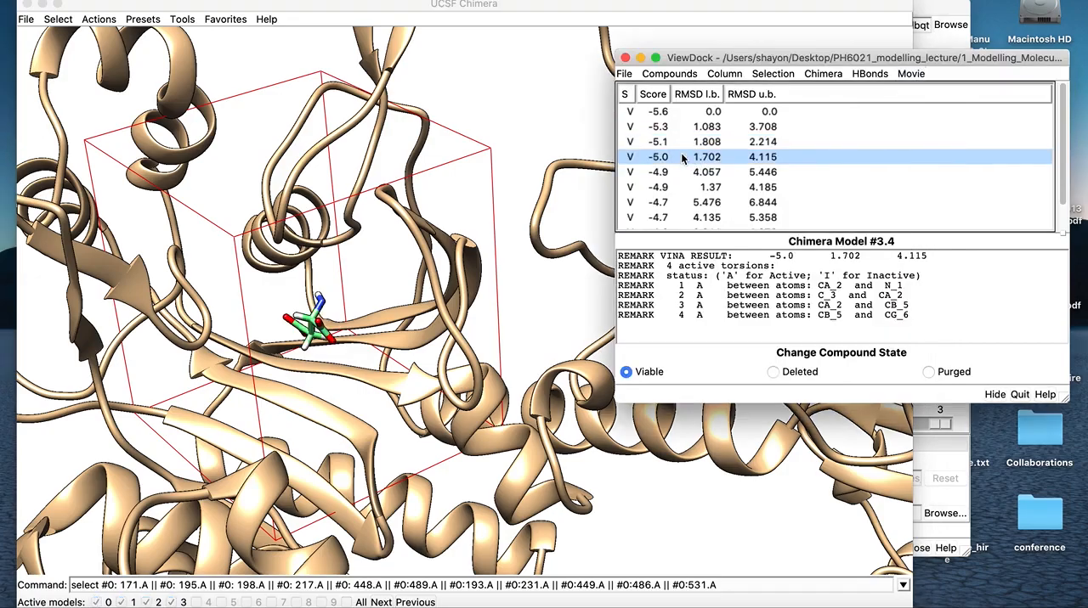
{"action": "left_click", "coordinate": [665, 174]}
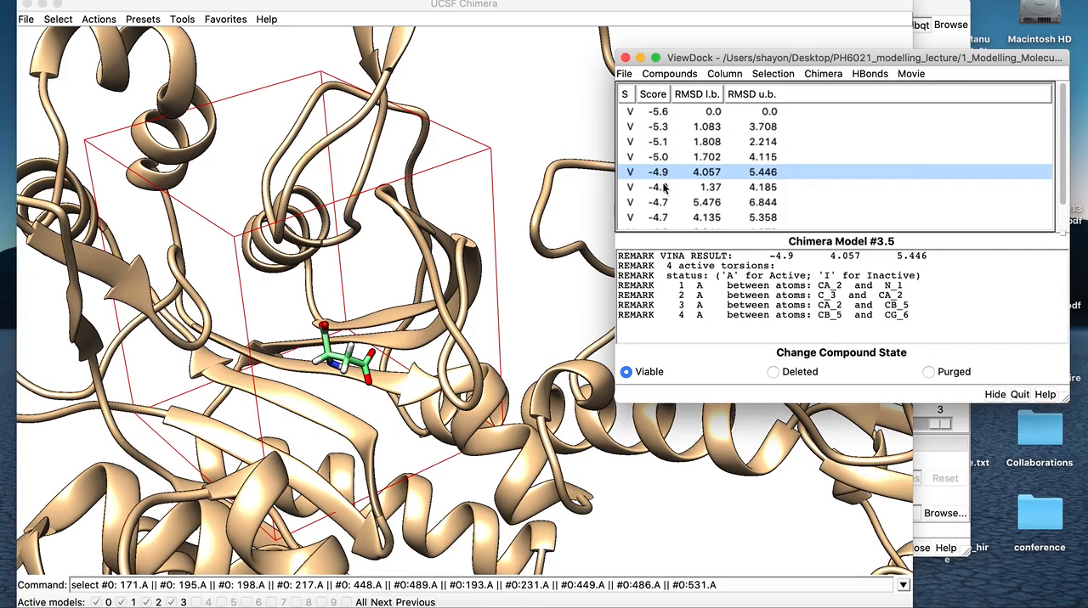
{"action": "left_click_drag", "start_coordinate": [391, 303], "coordinate": [364, 313]}
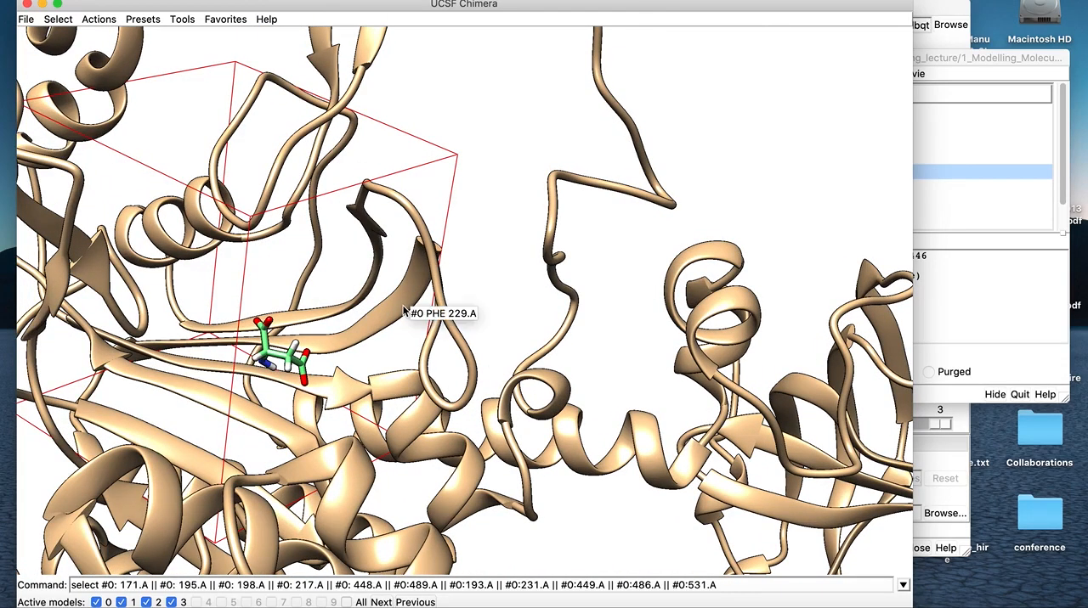
{"action": "left_click_drag", "start_coordinate": [516, 304], "coordinate": [488, 314]}
{"action": "middle_click_drag", "start_coordinate": [487, 315], "coordinate": [560, 288]}
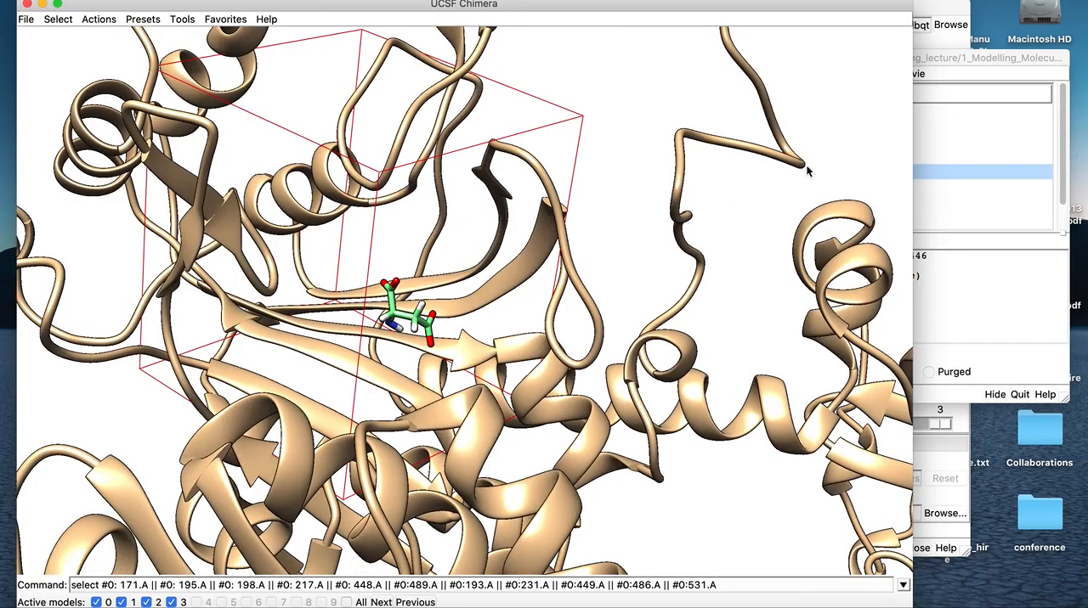
Display the sixth- and seventh-ranked docking poses and examine how each sits within the search volume
{"action": "left_click", "coordinate": [972, 52]}
{"action": "left_click", "coordinate": [712, 188]}
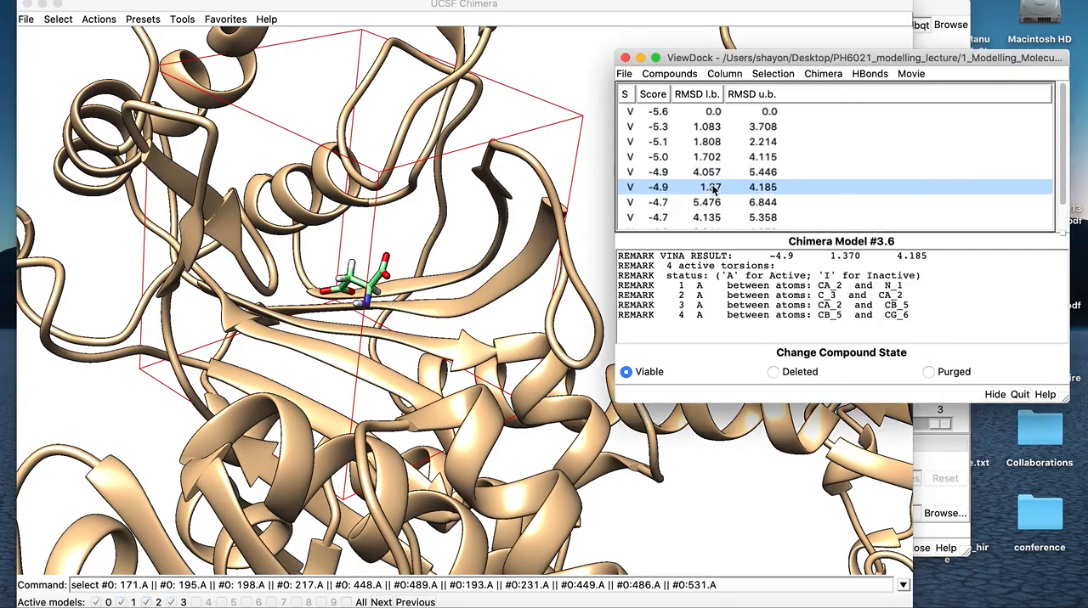
{"action": "left_click_drag", "start_coordinate": [434, 305], "coordinate": [323, 315]}
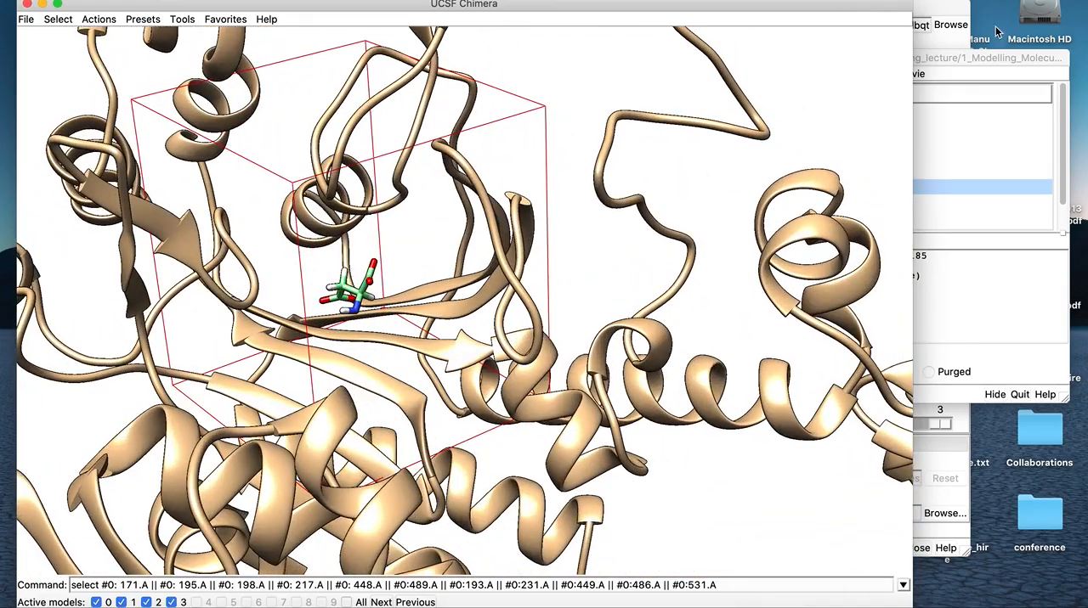
{"action": "left_click", "coordinate": [946, 58]}
{"action": "left_click", "coordinate": [667, 204]}
{"action": "left_click_drag", "start_coordinate": [541, 285], "coordinate": [666, 275]}
{"action": "left_click_drag", "start_coordinate": [526, 302], "coordinate": [529, 294]}
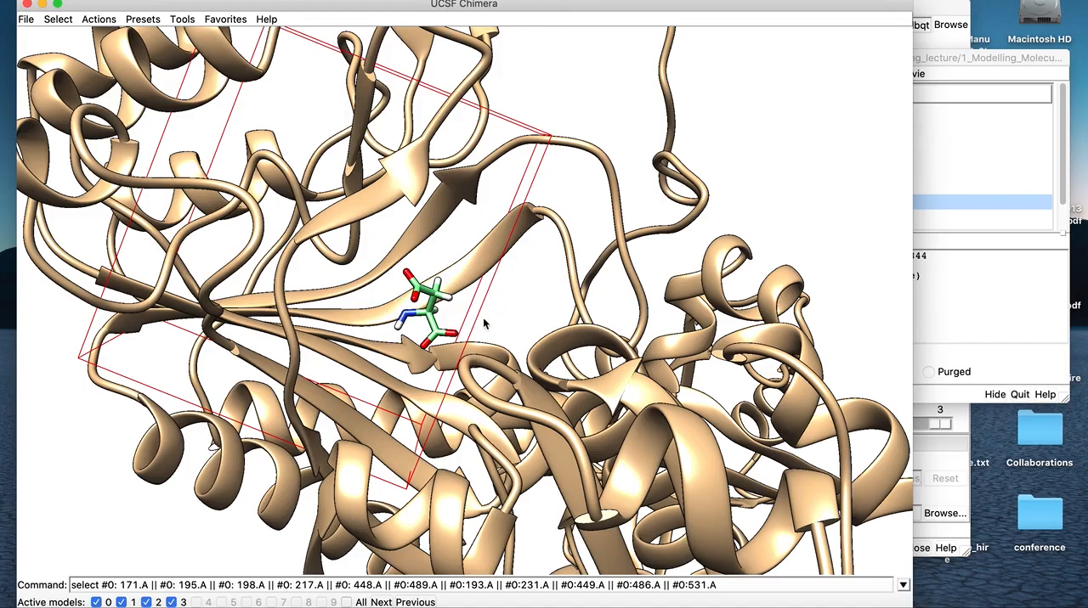
Examine the seventh-ranked docking pose from further angles, and display the eighth-ranked pose and inspect its orientation in the binding site
{"action": "mouse_move", "coordinate": [531, 344]}
{"action": "left_mouse_down"}
{"action": "mouse_move", "coordinate": [408, 366]}
{"action": "mouse_move", "coordinate": [416, 348]}
{"action": "mouse_move", "coordinate": [528, 329]}
{"action": "left_mouse_up"}
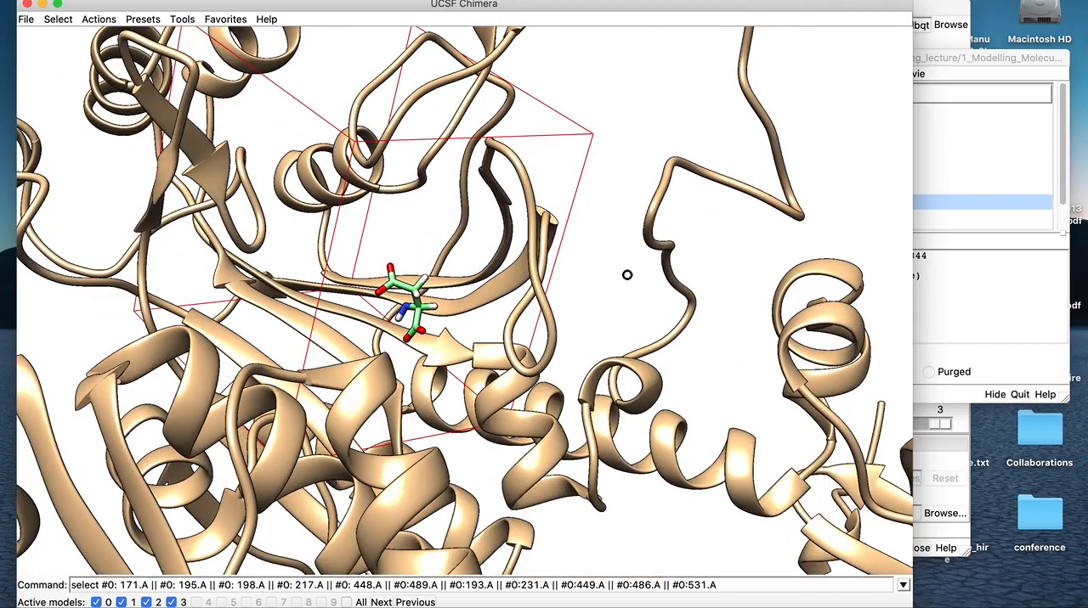
{"action": "left_click_drag", "start_coordinate": [626, 274], "coordinate": [585, 264]}
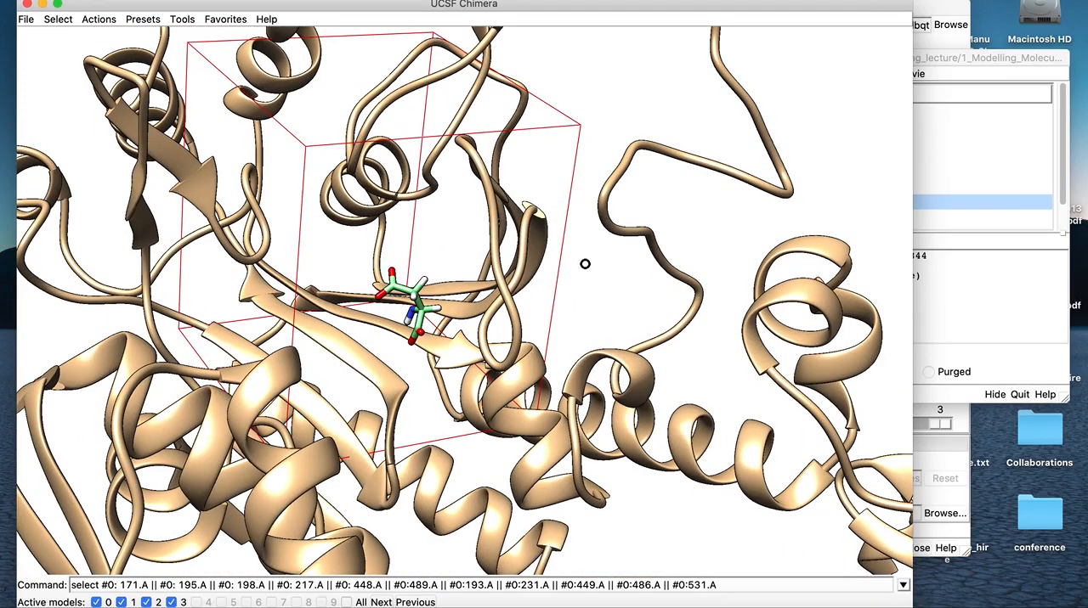
{"action": "left_click", "coordinate": [970, 62]}
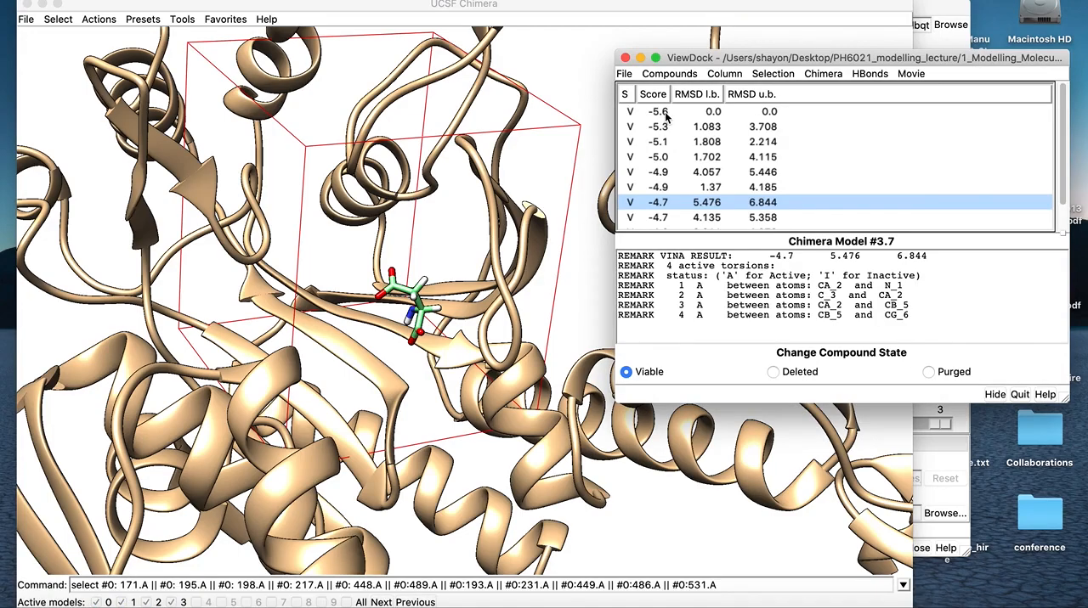
{"action": "left_click", "coordinate": [666, 218]}
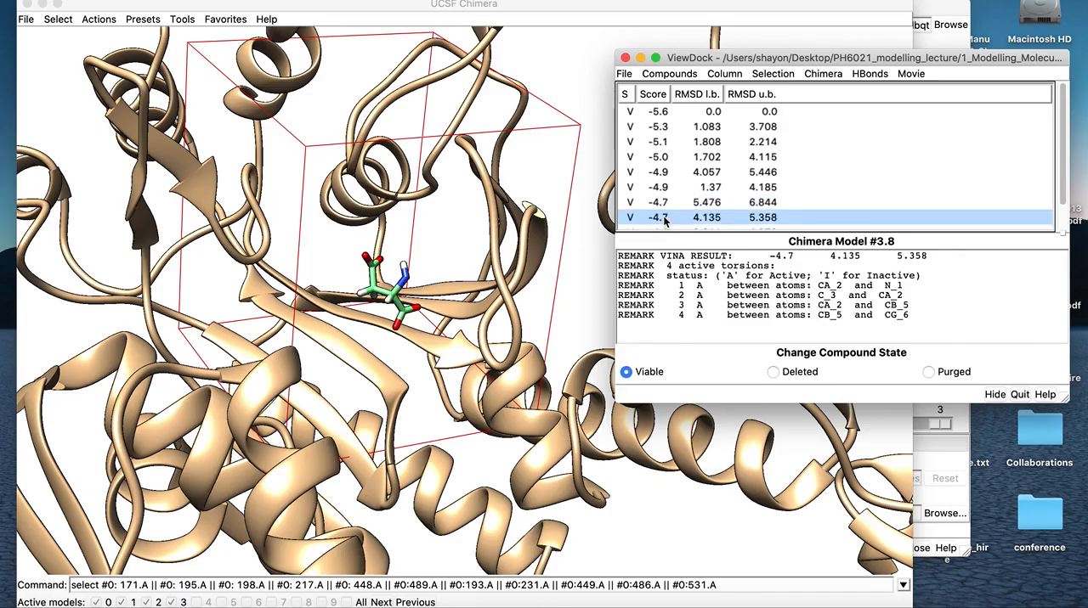
{"action": "left_click_drag", "start_coordinate": [434, 347], "coordinate": [610, 339]}
{"action": "left_click_drag", "start_coordinate": [524, 337], "coordinate": [494, 351]}
Display the top-ranked docking pose again, examine it within the search volume, and minimise the ViewDock window
{"action": "left_click", "coordinate": [973, 57]}
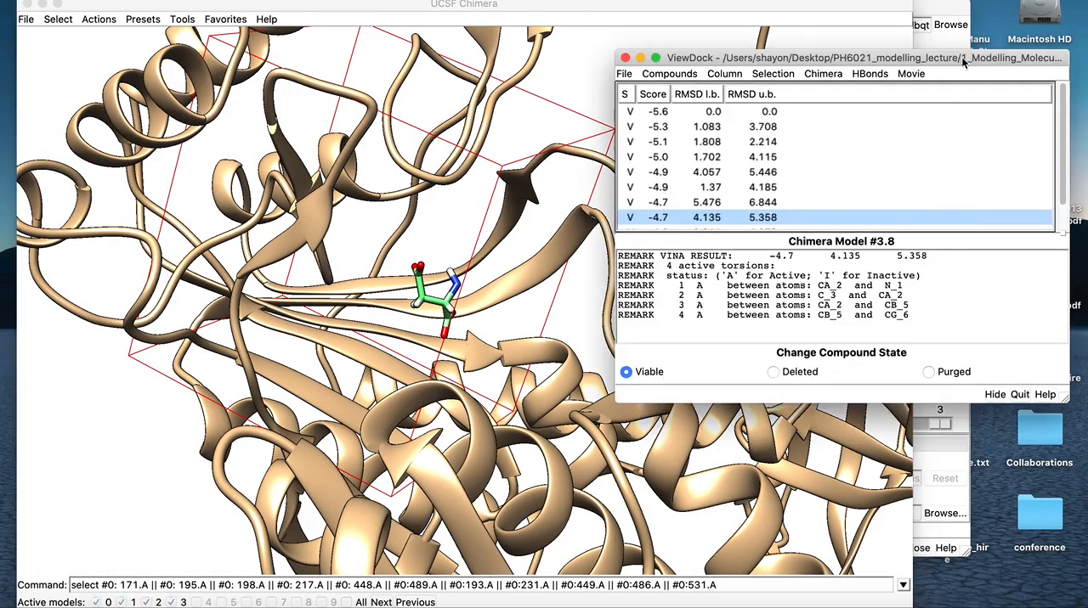
{"action": "left_click", "coordinate": [746, 111]}
{"action": "left_click_drag", "start_coordinate": [408, 333], "coordinate": [373, 327]}
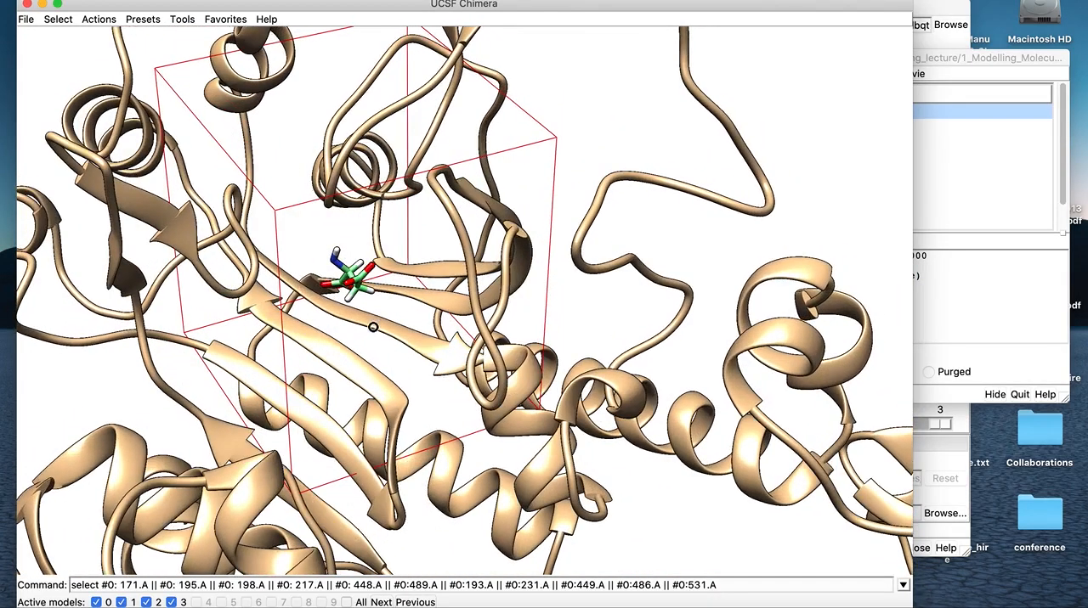
{"action": "left_click_drag", "start_coordinate": [441, 348], "coordinate": [433, 316]}
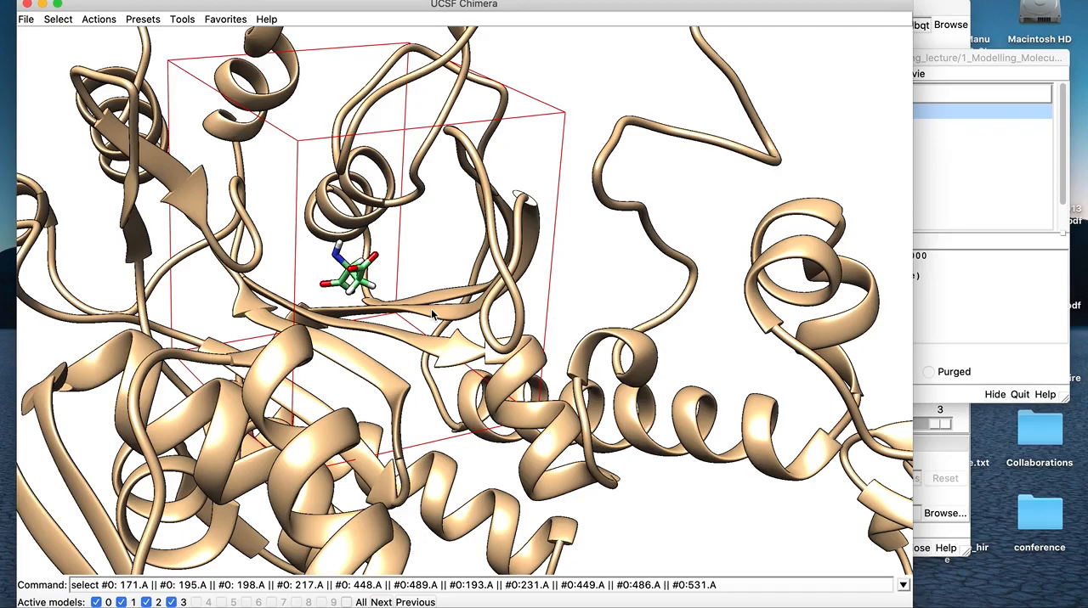
{"action": "left_click_drag", "start_coordinate": [984, 57], "coordinate": [987, 73]}
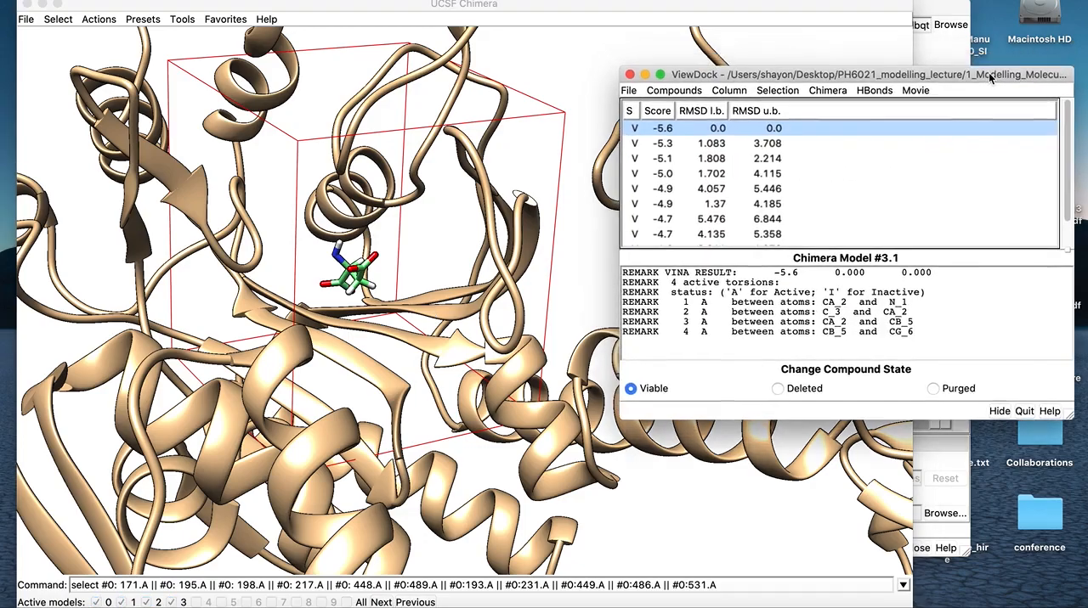
{"action": "left_click_drag", "start_coordinate": [905, 78], "coordinate": [895, 86]}
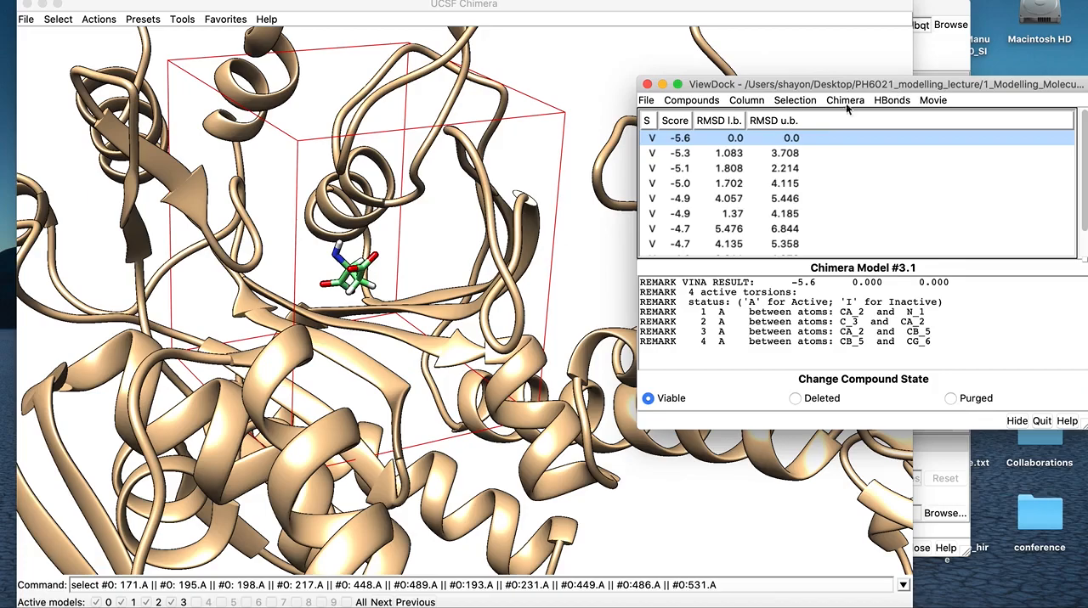
{"action": "left_click", "coordinate": [663, 85]}
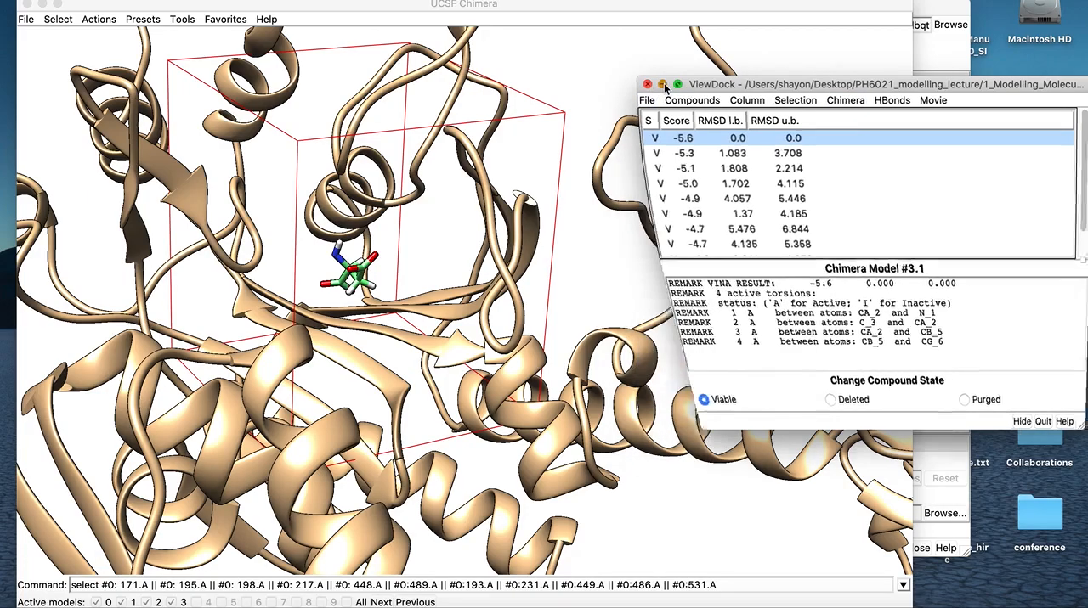
Open lasp_asprs_mod.pdb alongside the top-ranked docked pose and inspect how the two structures overlap in the binding site
{"action": "left_click_drag", "start_coordinate": [438, 350], "coordinate": [455, 378]}
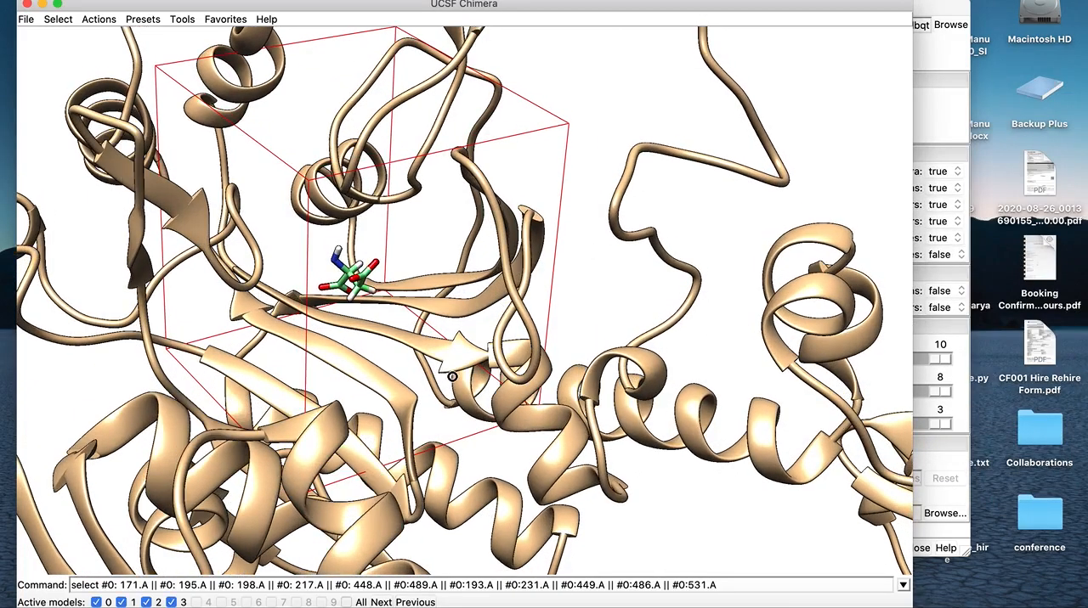
{"action": "left_click_drag", "start_coordinate": [413, 328], "coordinate": [310, 300]}
{"action": "left_click", "coordinate": [26, 20]}
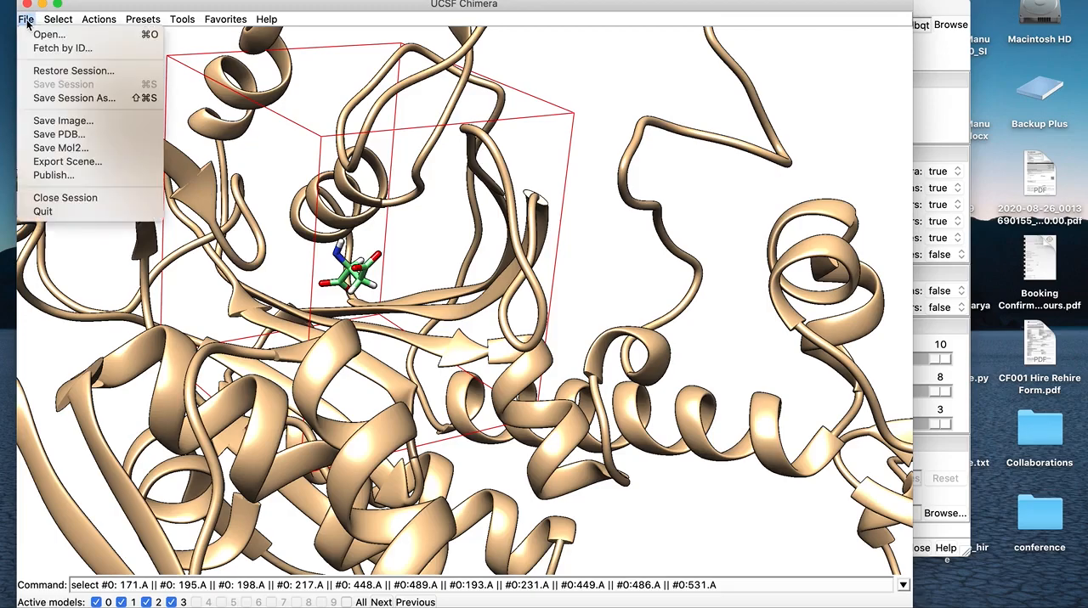
{"action": "left_click", "coordinate": [53, 35]}
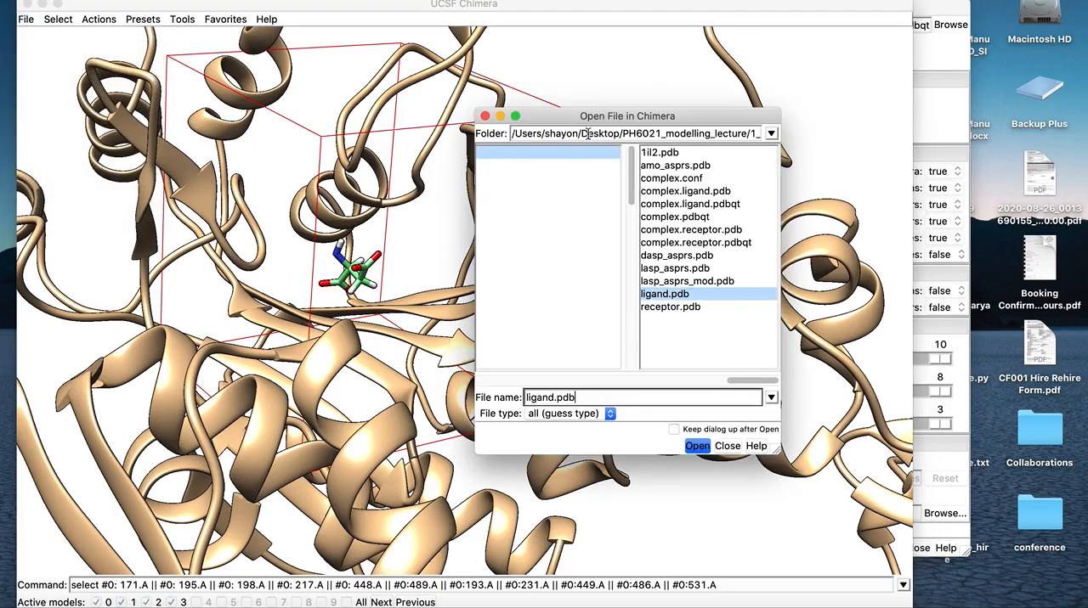
{"action": "left_click_drag", "start_coordinate": [621, 108], "coordinate": [795, 61]}
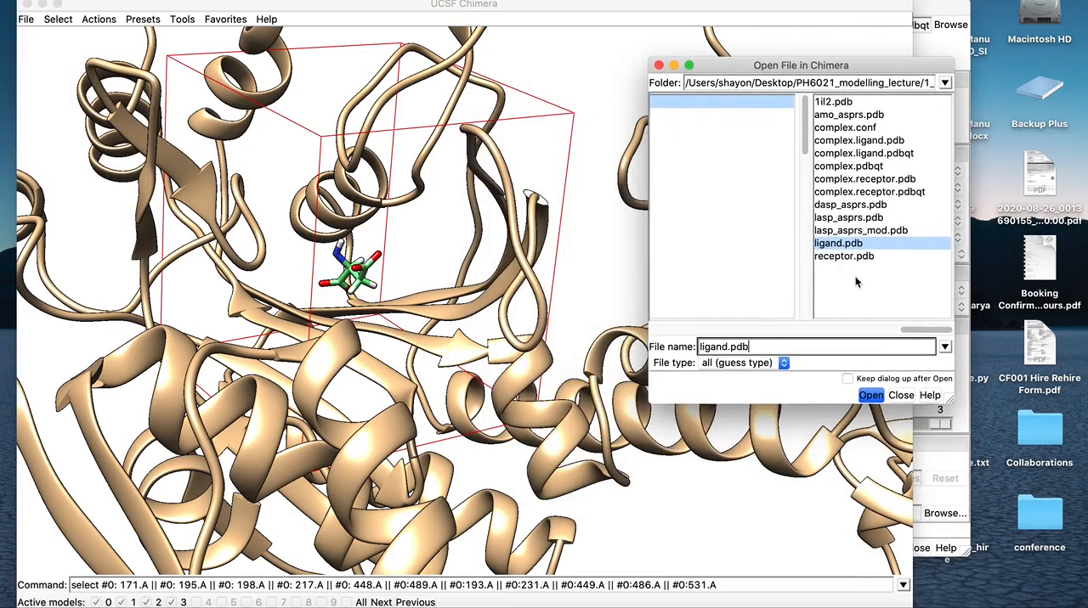
{"action": "left_click", "coordinate": [869, 231]}
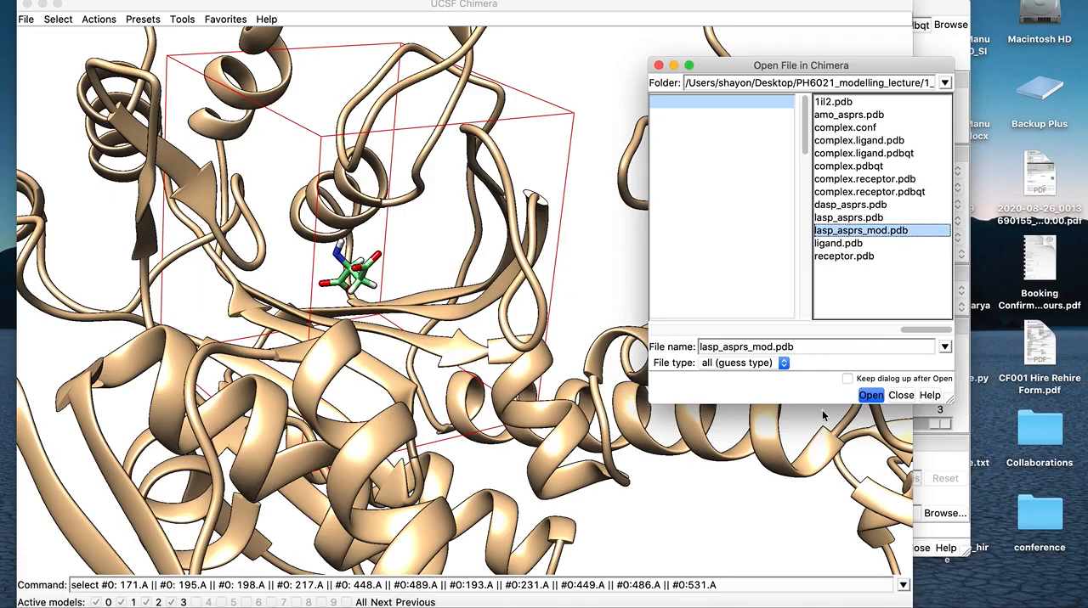
{"action": "left_click", "coordinate": [869, 397]}
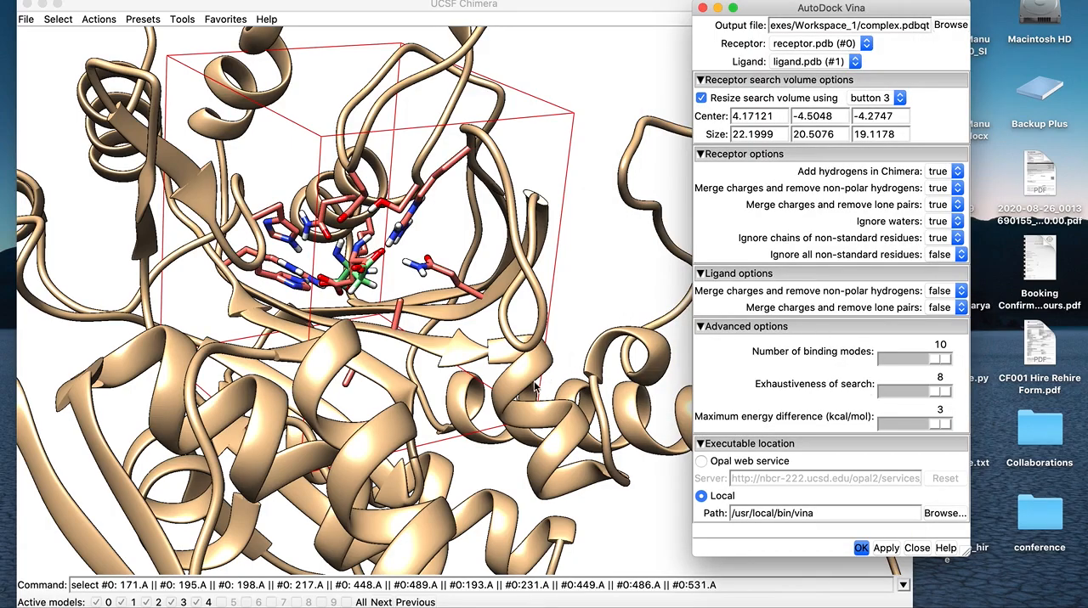
{"action": "left_click_drag", "start_coordinate": [503, 415], "coordinate": [486, 441]}
{"action": "mouse_move", "coordinate": [408, 380]}
{"action": "left_mouse_down"}
{"action": "mouse_move", "coordinate": [413, 357]}
{"action": "mouse_move", "coordinate": [430, 363]}
{"action": "mouse_move", "coordinate": [425, 374]}
{"action": "left_mouse_up"}
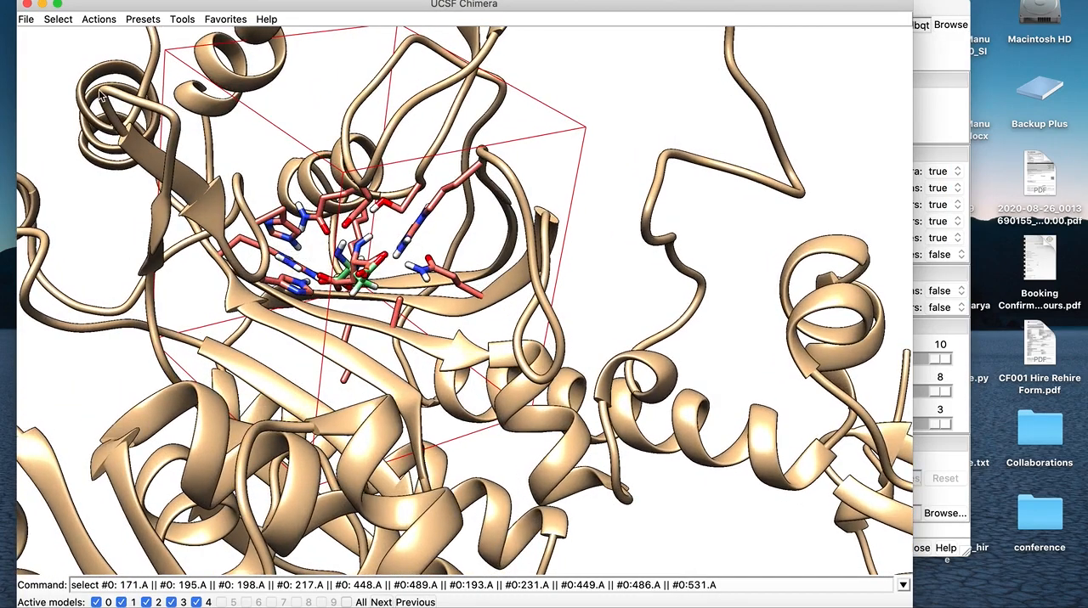
Rerun the existing residue selection command to select the listed binding-site residues of chain A in model #0
{"action": "left_click_drag", "start_coordinate": [125, 7], "coordinate": [127, 11]}
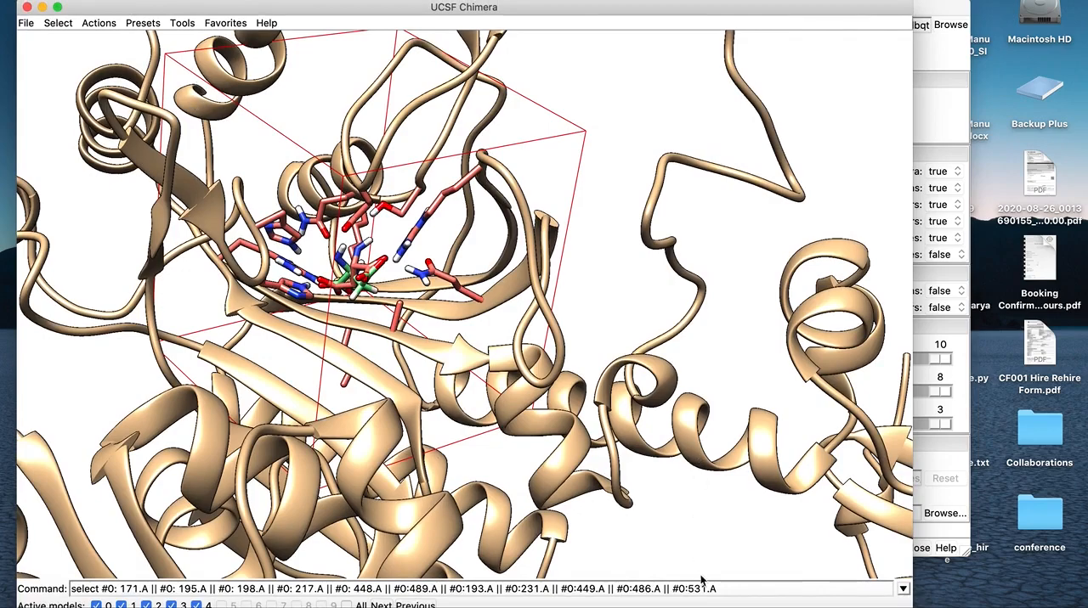
{"action": "left_click", "coordinate": [737, 589]}
{"action": "key", "text": "Return"}
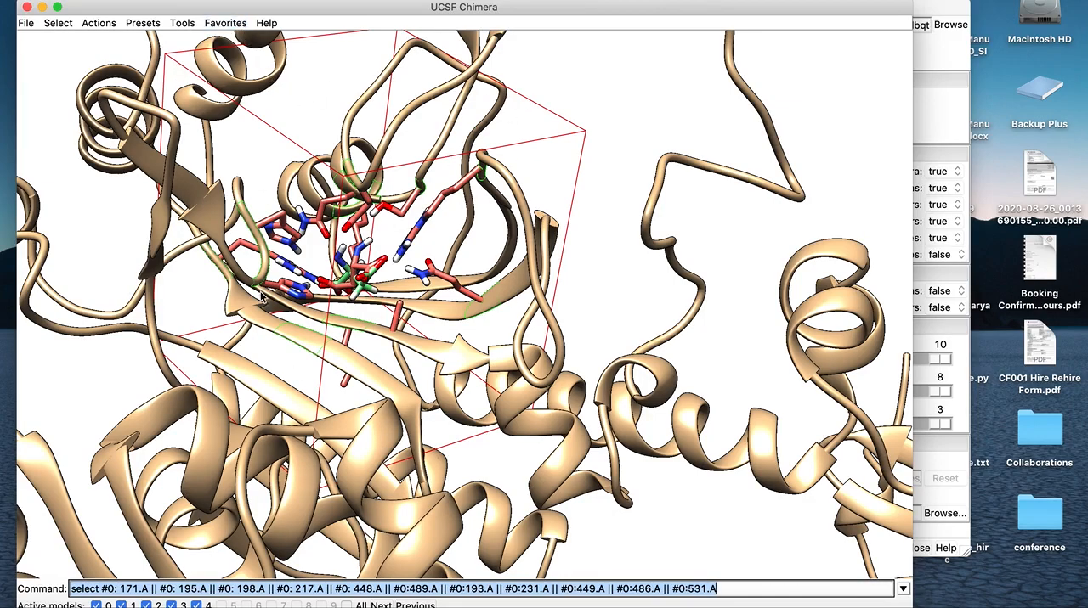
Look up the model ID of lasp_asprs_mod.pdb in the Model Panel, and close the panel
{"action": "left_click", "coordinate": [225, 23]}
{"action": "left_click", "coordinate": [234, 43]}
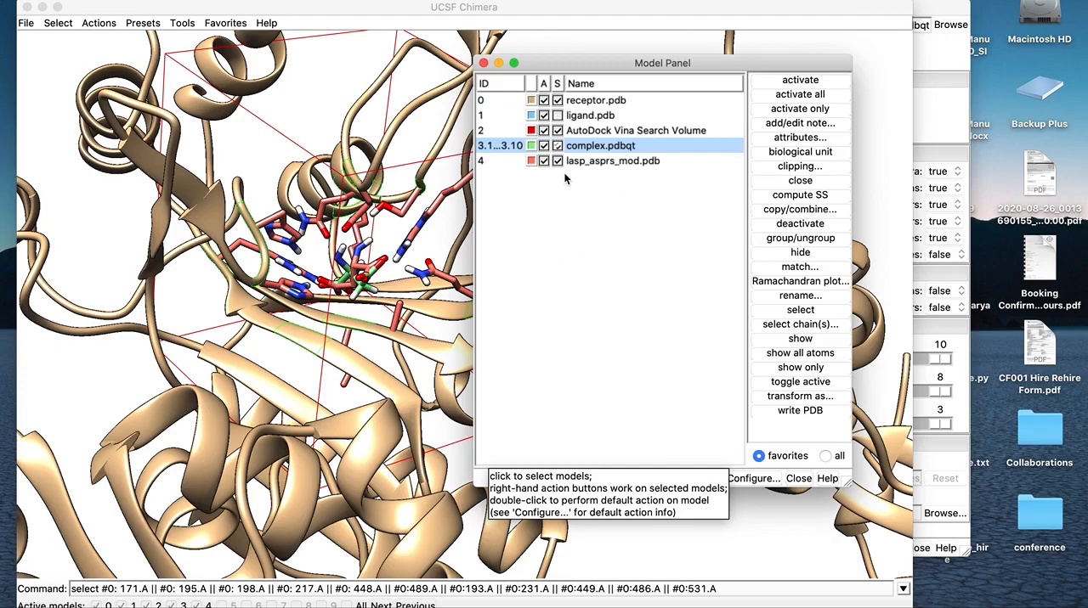
{"action": "left_click", "coordinate": [495, 163]}
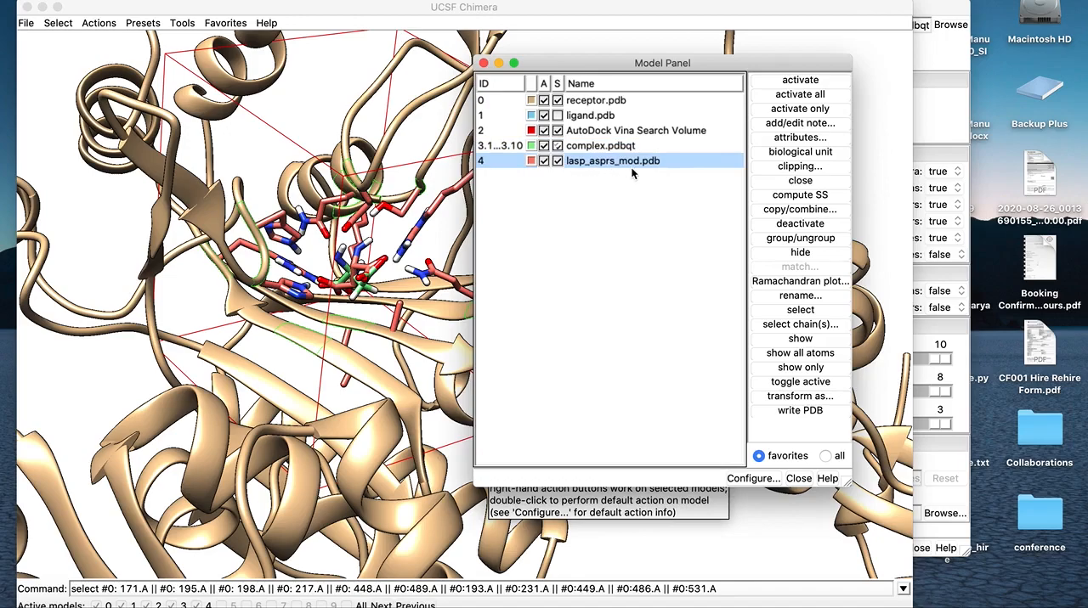
{"action": "left_click", "coordinate": [482, 63]}
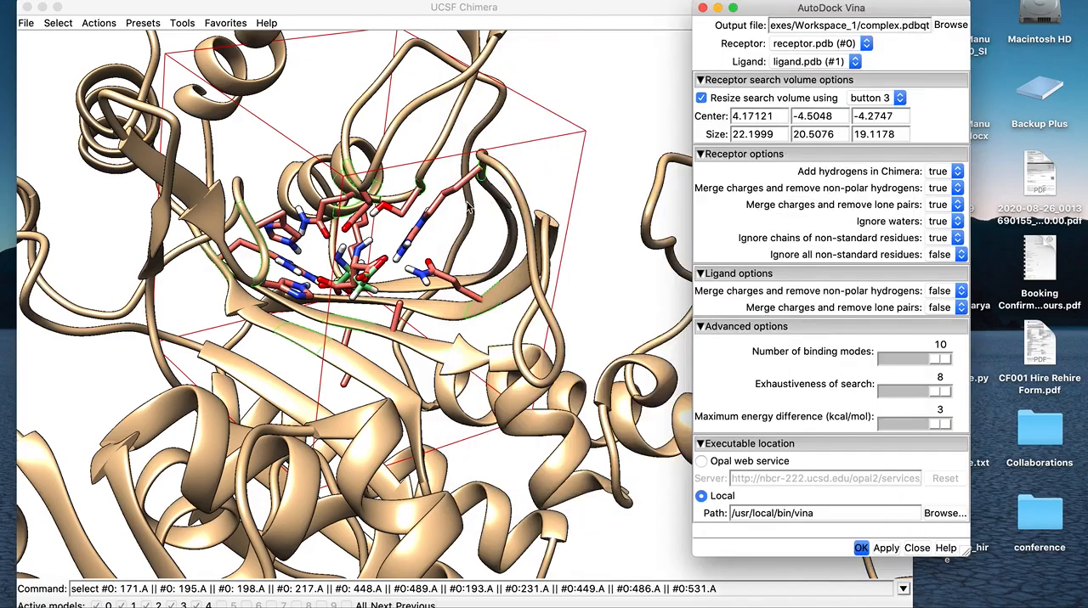
Restore the ViewDock window and select all of chain A in lasp_asprs_mod.pdb with the command select #4:all.A
{"action": "mouse_move", "coordinate": [533, 12]}
{"action": "left_mouse_down"}
{"action": "mouse_move", "coordinate": [537, 1]}
{"action": "mouse_move", "coordinate": [534, 16]}
{"action": "left_mouse_up"}
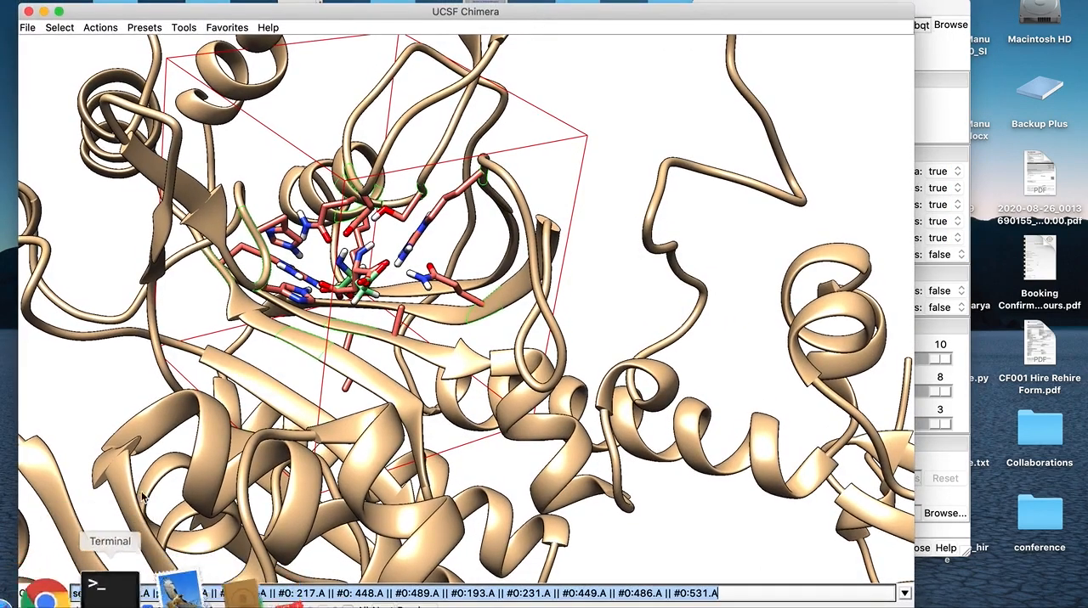
{"action": "left_click", "coordinate": [110, 592]}
{"action": "left_click_drag", "start_coordinate": [720, 593], "coordinate": [107, 597]}
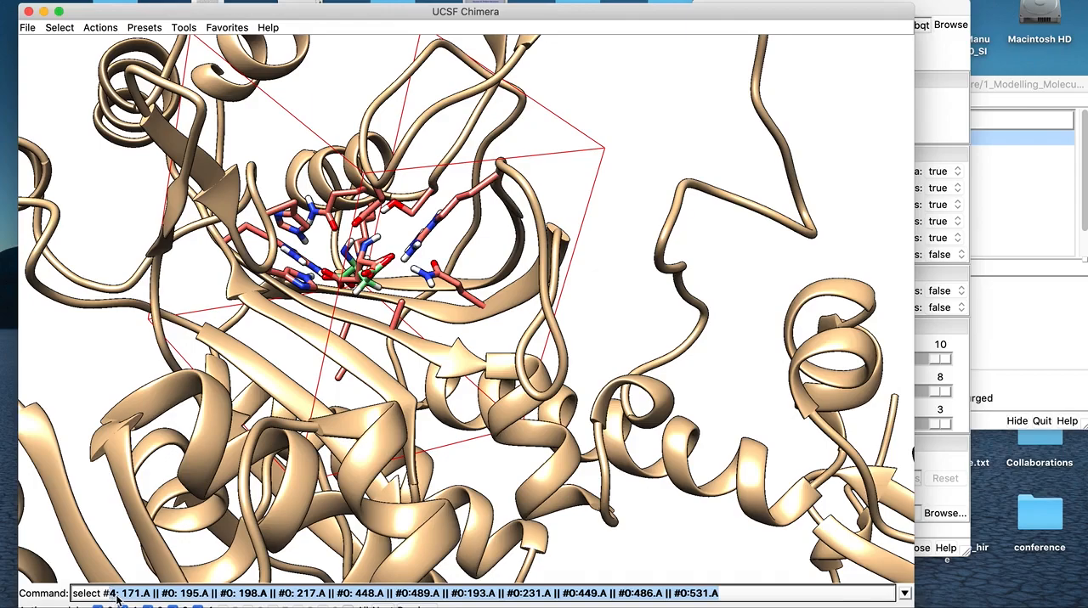
{"action": "left_click", "coordinate": [114, 599]}
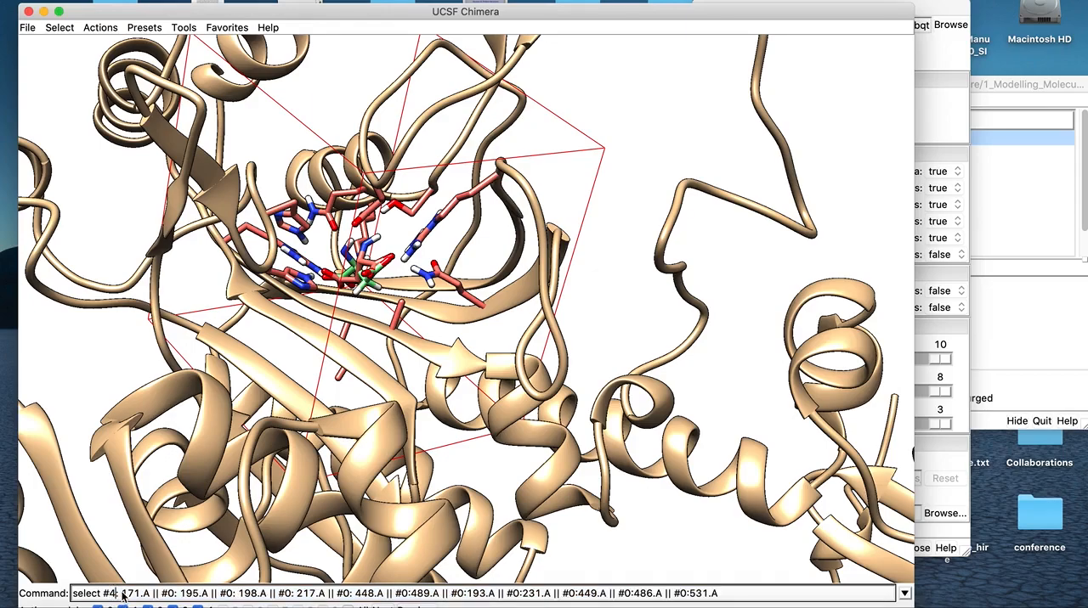
{"action": "left_click_drag", "start_coordinate": [121, 595], "coordinate": [743, 593]}
{"action": "key", "text": "BackSpace"}
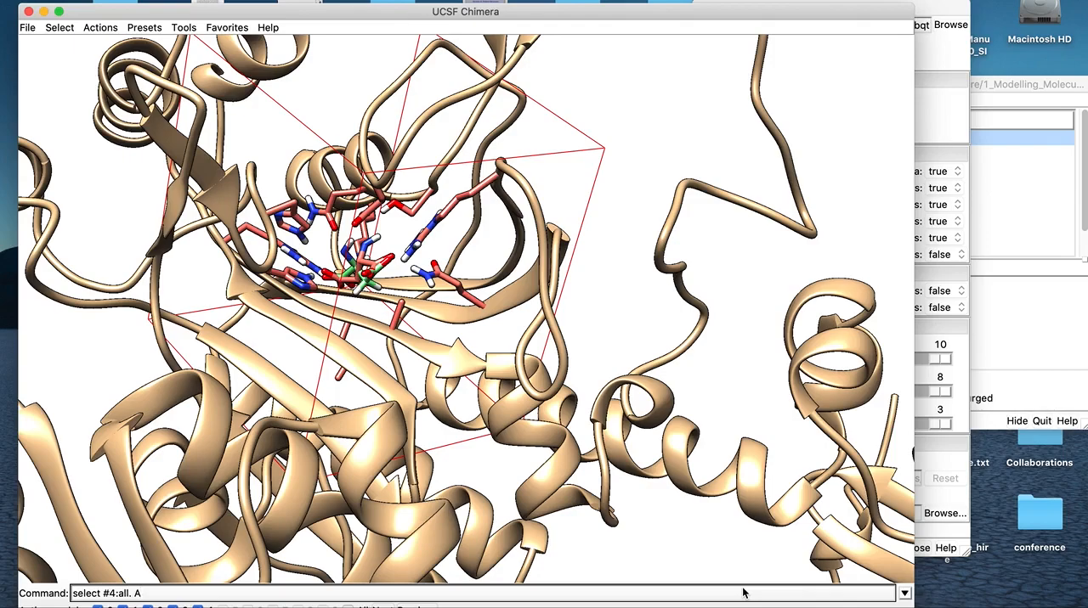
{"action": "key", "text": "Return"}
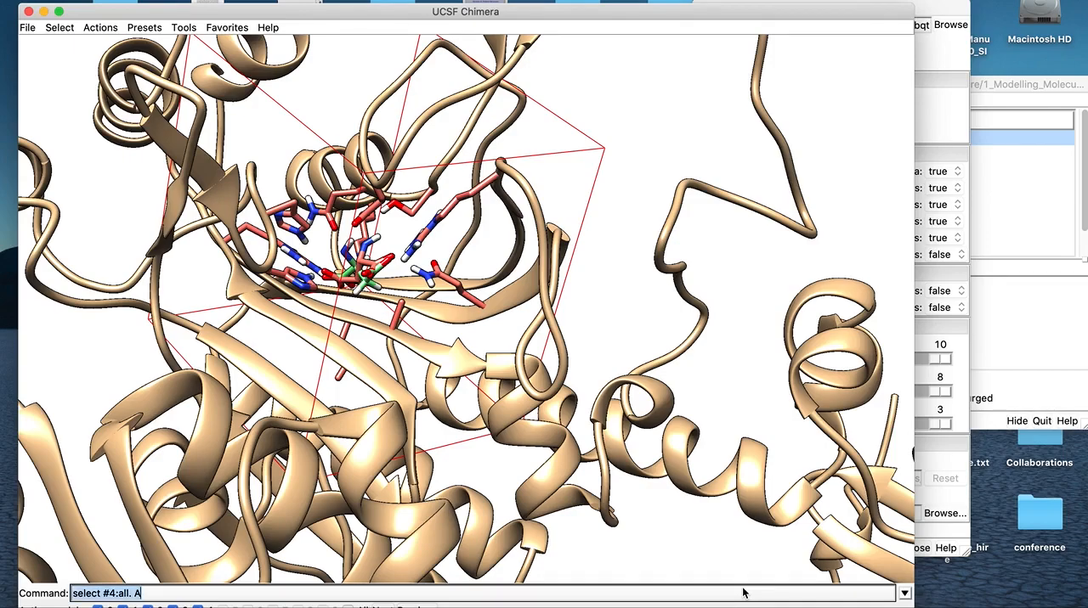
{"action": "left_click", "coordinate": [743, 593]}
{"action": "key", "text": "Return"}
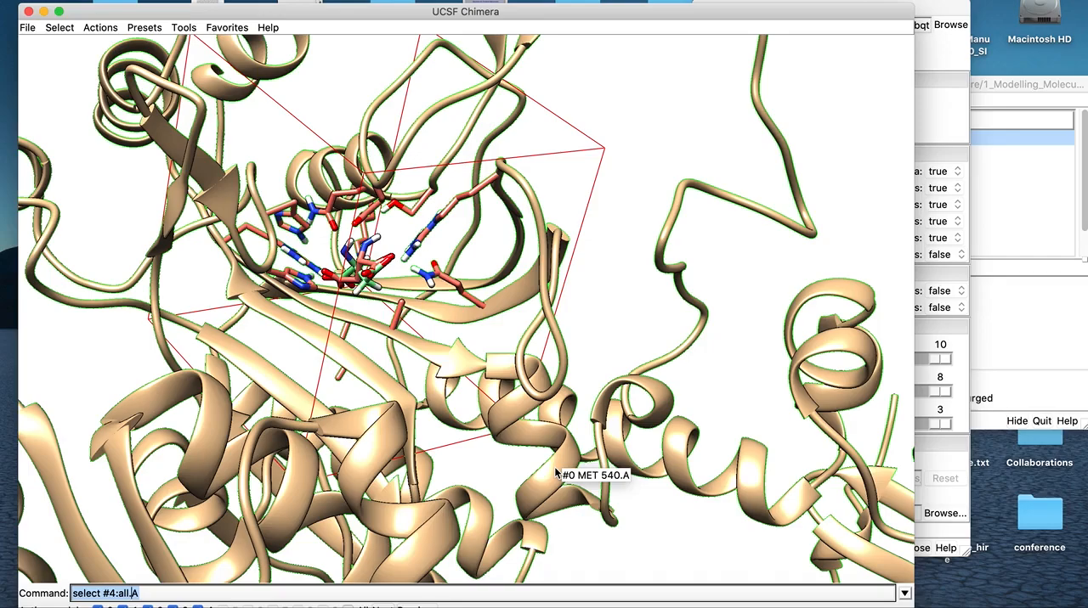
Hide the atoms and bonds of the selected chain A residues, leaving only the reference ligand beside the docked pose
{"action": "left_click", "coordinate": [375, 337]}
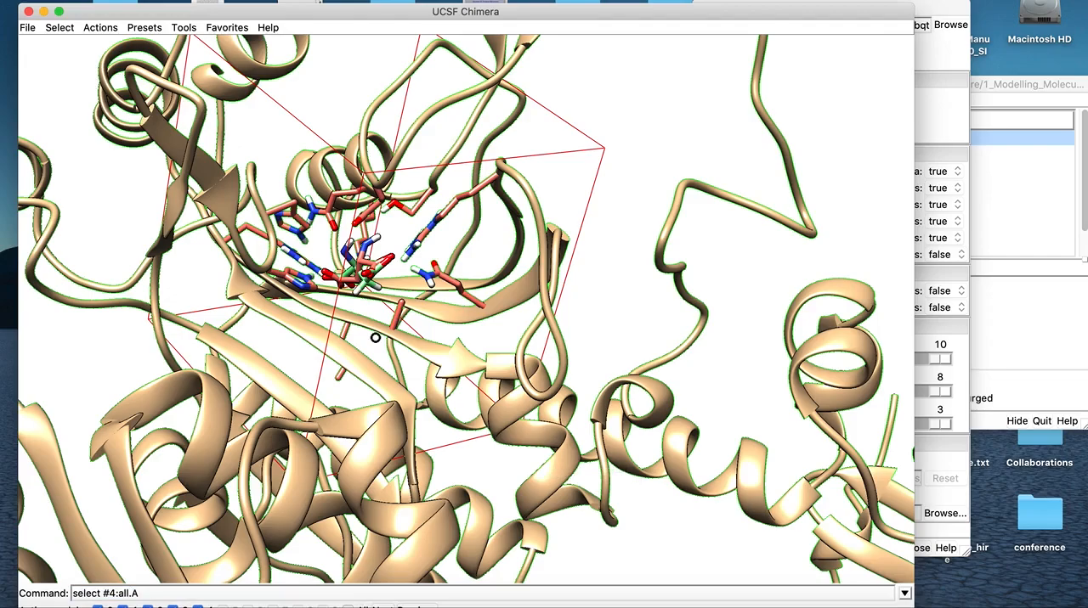
{"action": "left_click", "coordinate": [155, 593]}
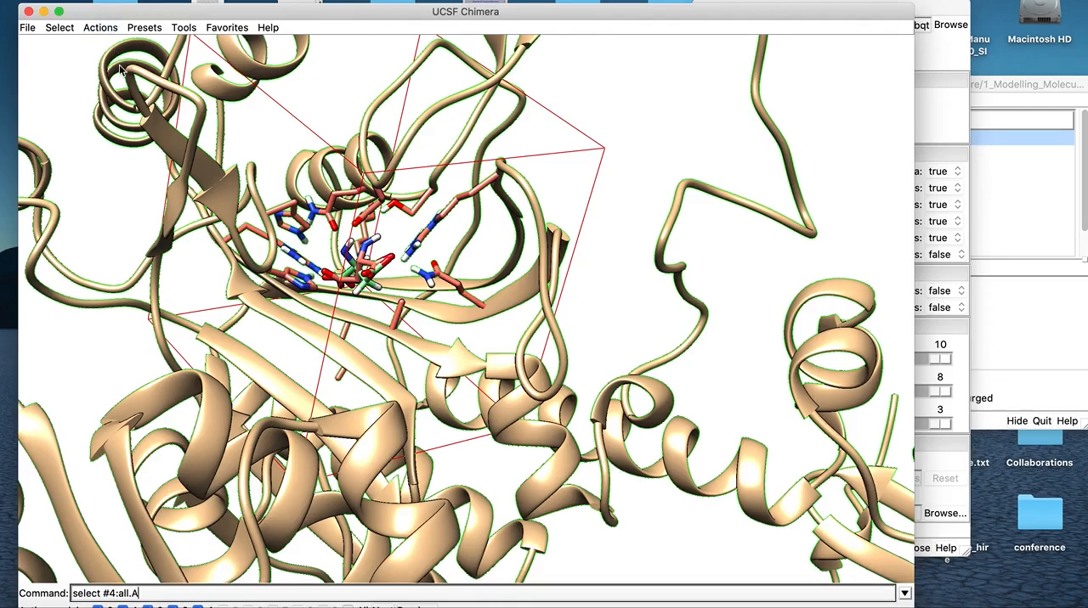
{"action": "left_click", "coordinate": [107, 27]}
{"action": "mouse_move", "coordinate": [128, 42]}
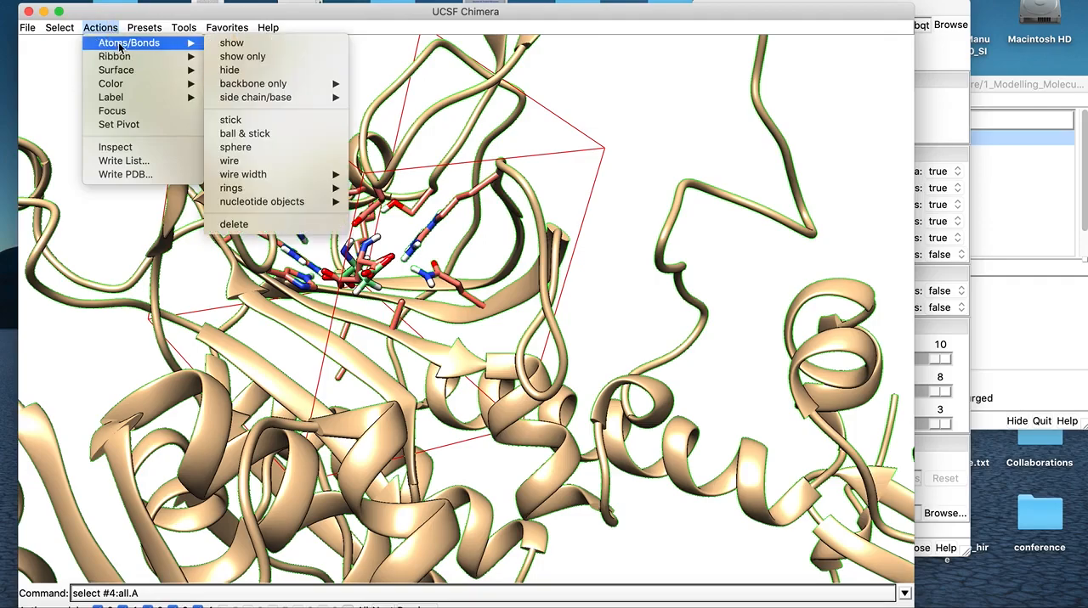
{"action": "left_click", "coordinate": [246, 71]}
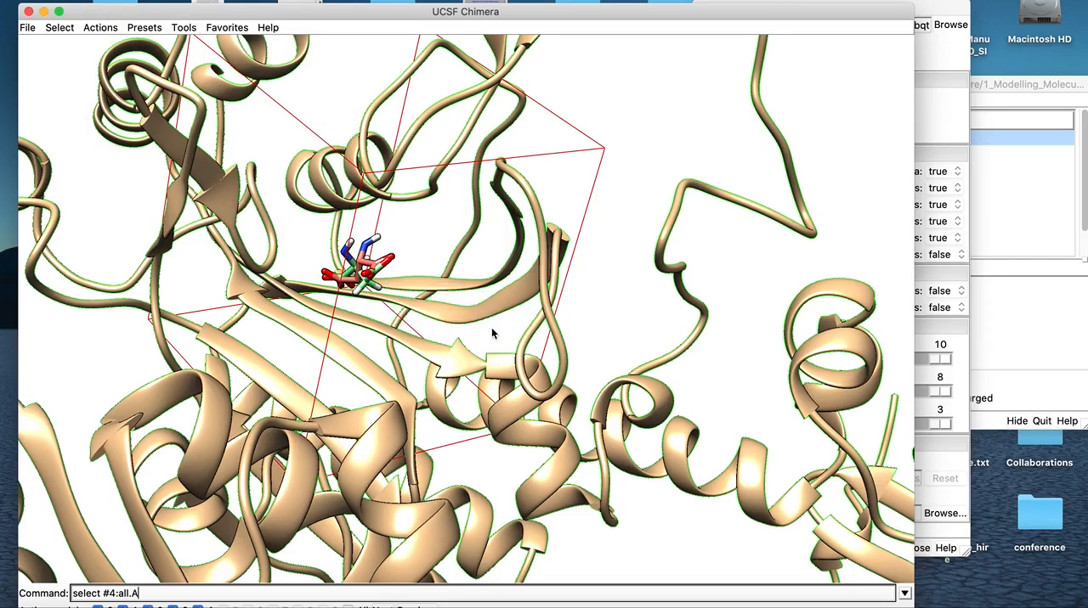
Compare the top-ranked docked pose with the chain B ASP reference ligand of lasp_asprs_mod.pdb from different angles
{"action": "left_click_drag", "start_coordinate": [616, 301], "coordinate": [416, 343]}
{"action": "left_click", "coordinate": [943, 15]}
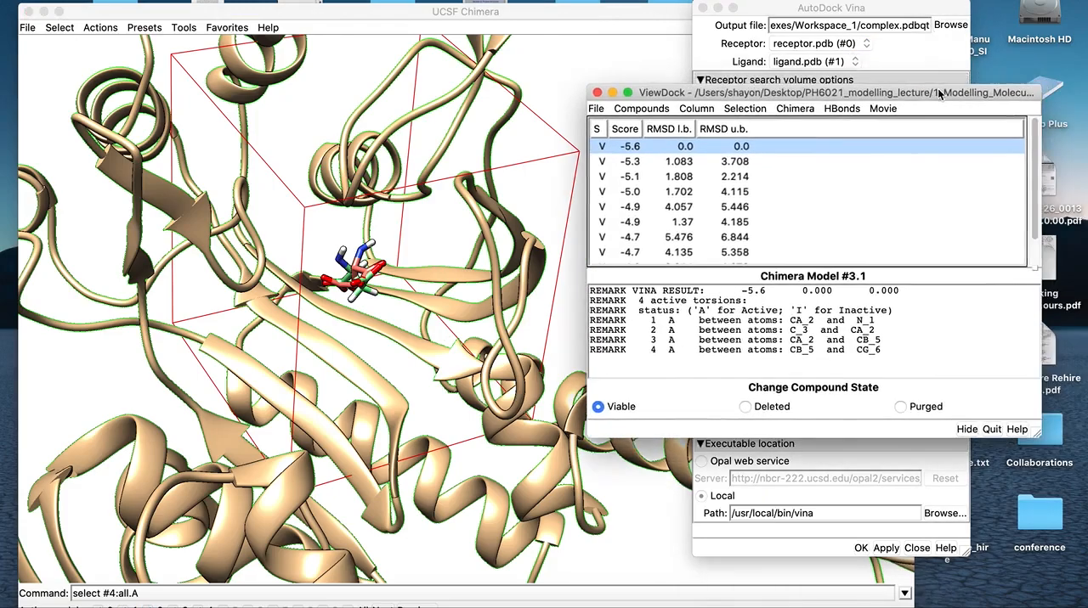
{"action": "left_click_drag", "start_coordinate": [340, 339], "coordinate": [391, 325]}
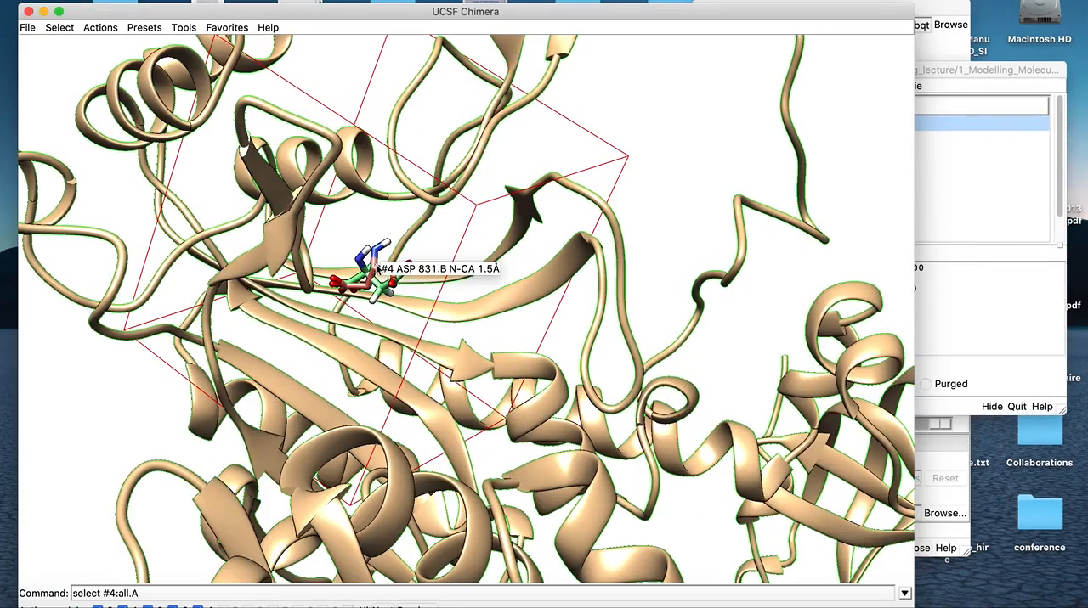
{"action": "mouse_move", "coordinate": [392, 273]}
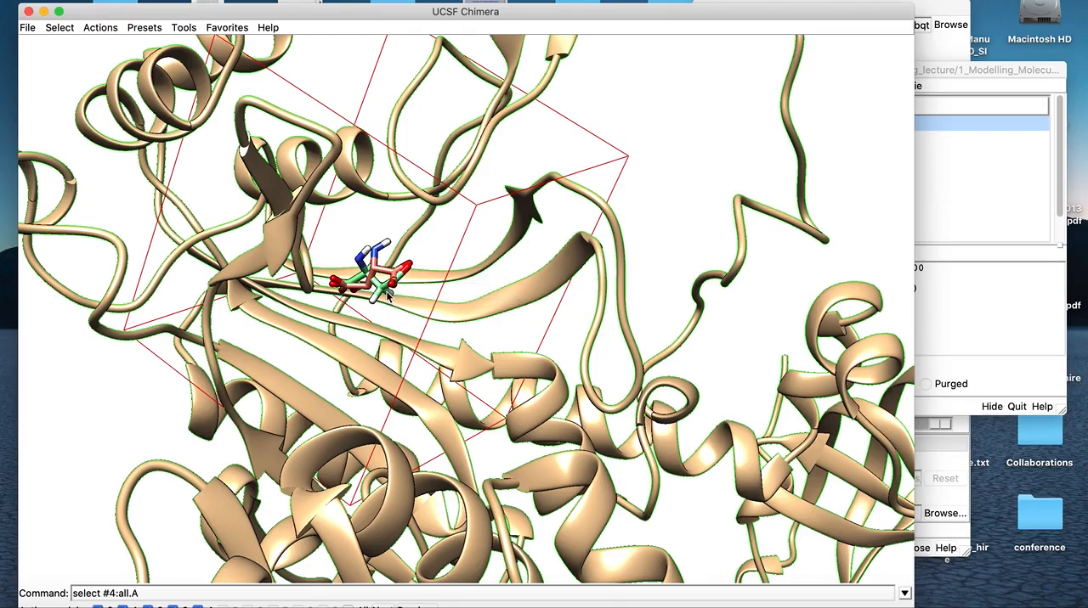
Finish examining the top-ranked pose against the reference ligand, and display the second pose (score -5.3) to compare it as well
{"action": "left_click_drag", "start_coordinate": [385, 293], "coordinate": [377, 291]}
{"action": "mouse_move", "coordinate": [377, 292]}
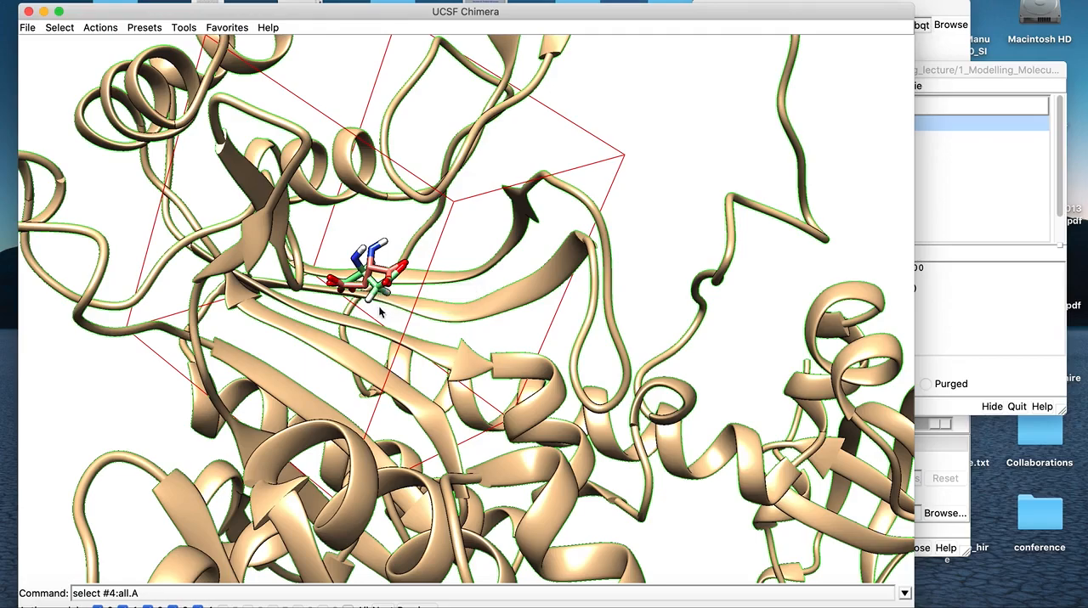
{"action": "left_click_drag", "start_coordinate": [381, 311], "coordinate": [487, 268]}
{"action": "left_click", "coordinate": [933, 75]}
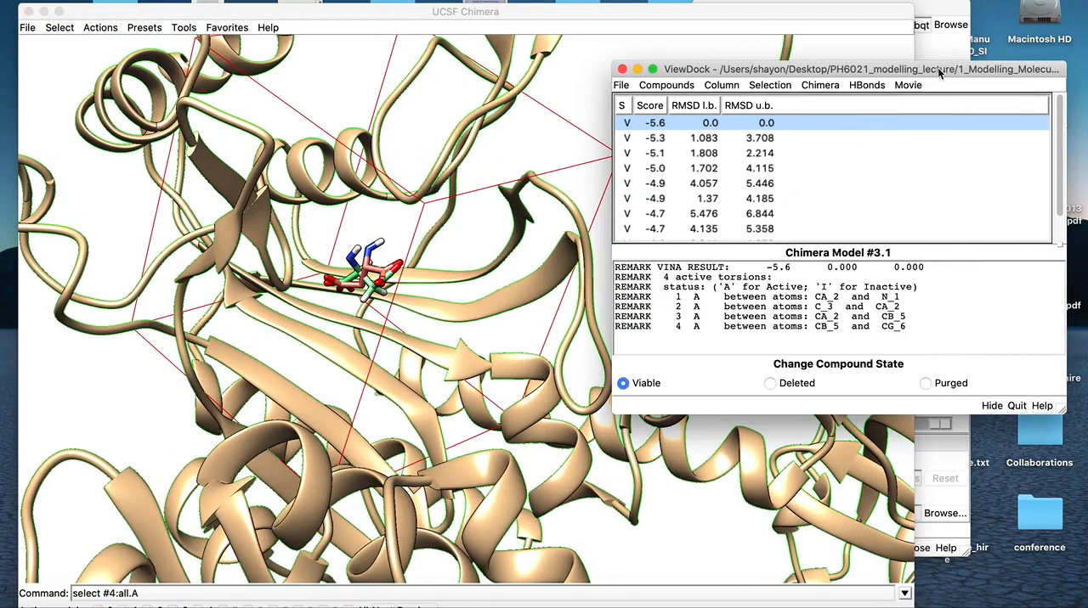
{"action": "left_click", "coordinate": [660, 140]}
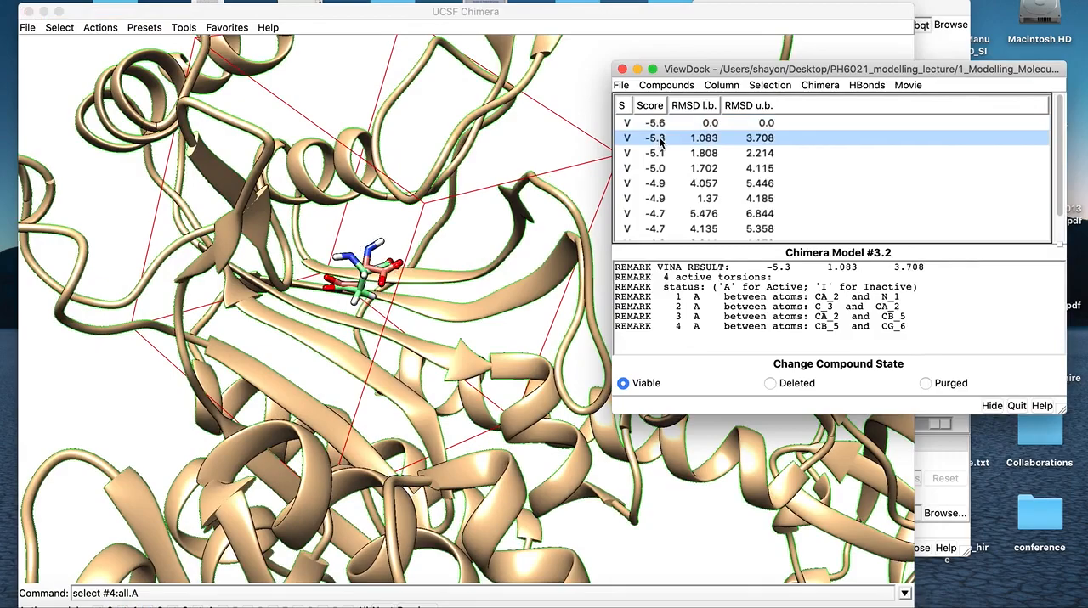
{"action": "left_click", "coordinate": [434, 281]}
{"action": "left_click_drag", "start_coordinate": [430, 281], "coordinate": [384, 290]}
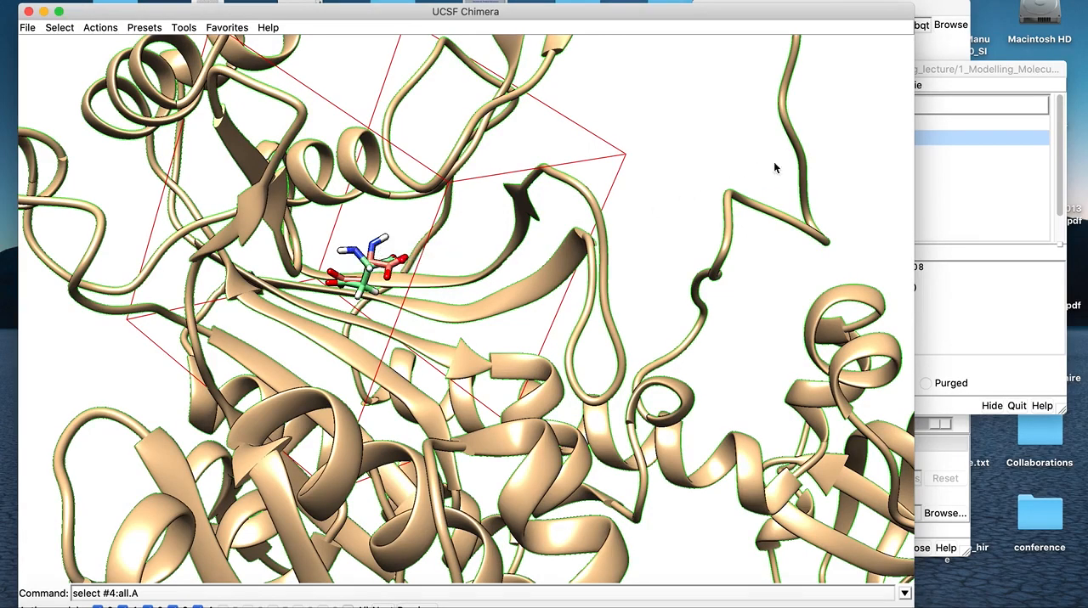
Display the third docked pose (score -5.1) and compare its placement with the reference ligand
{"action": "left_click", "coordinate": [950, 69]}
{"action": "left_click", "coordinate": [695, 153]}
{"action": "left_click_drag", "start_coordinate": [462, 334], "coordinate": [434, 350]}
Display the fourth pose (score -5.0) and the fifth pose (score -4.9), comparing each with the reference ligand
{"action": "left_click", "coordinate": [945, 70]}
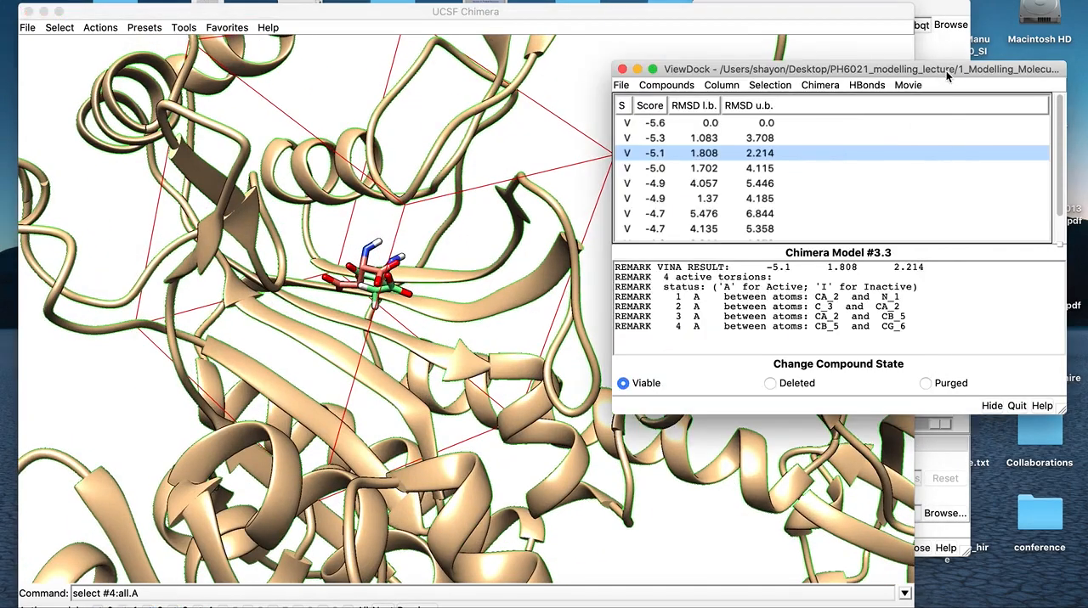
{"action": "left_click", "coordinate": [762, 170]}
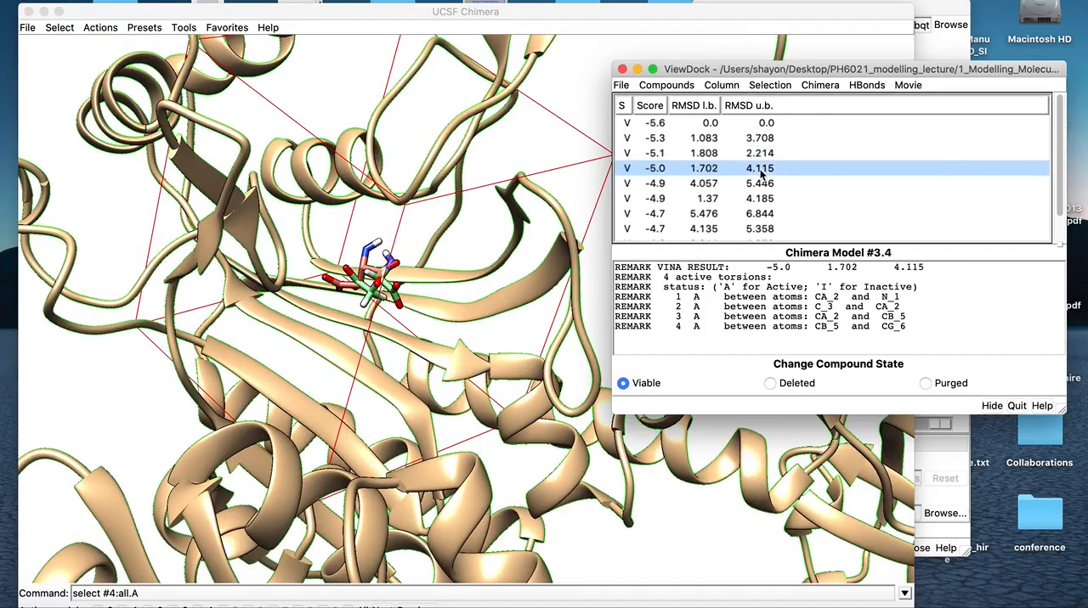
{"action": "left_click", "coordinate": [701, 183]}
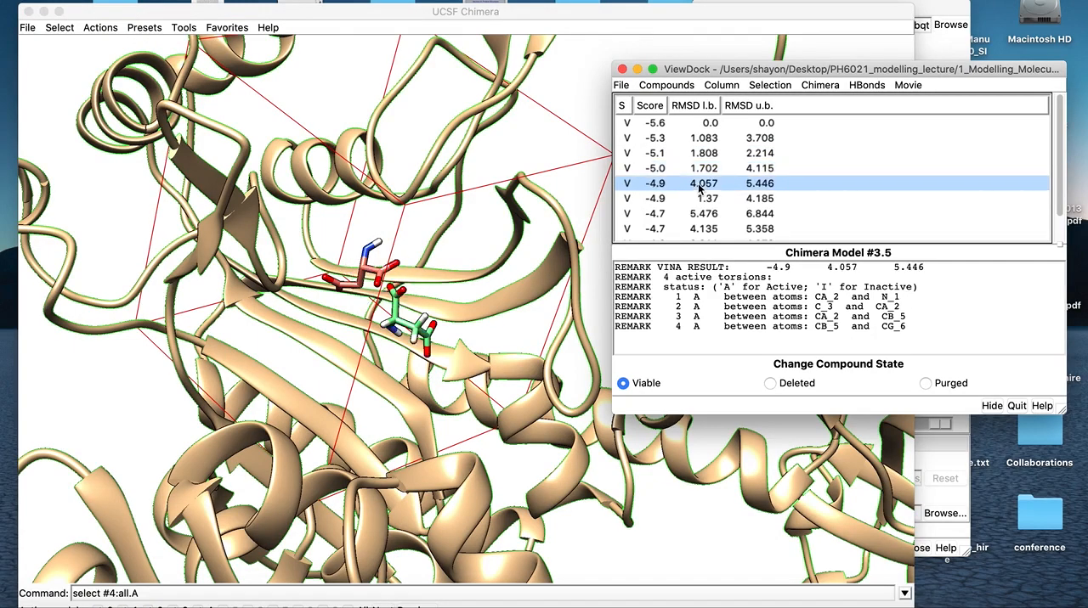
{"action": "left_click", "coordinate": [519, 302]}
{"action": "left_click_drag", "start_coordinate": [525, 292], "coordinate": [560, 280]}
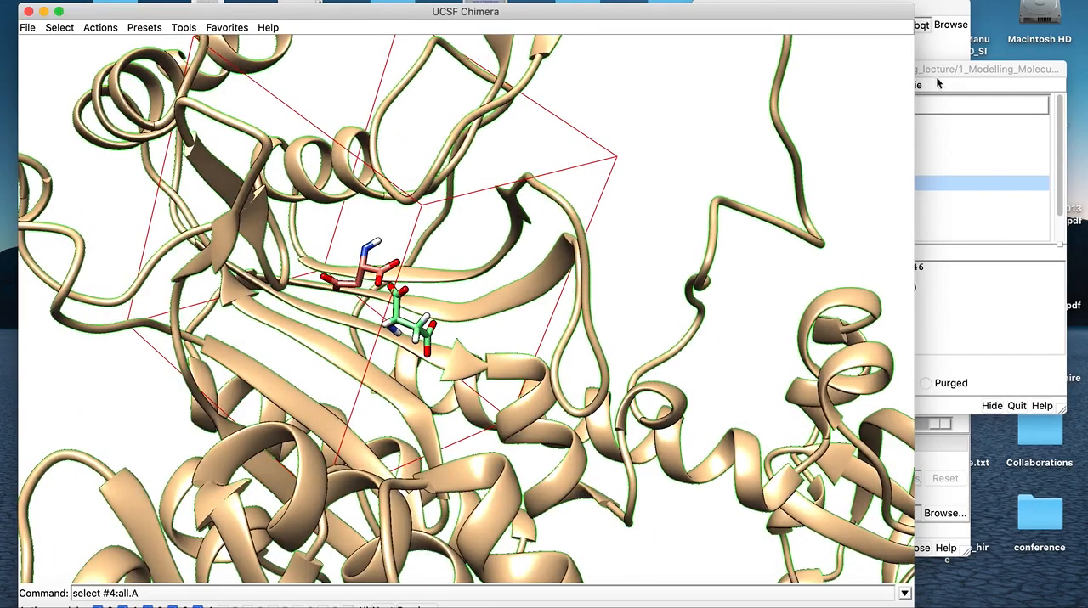
Display the sixth docked pose (score -4.9, RMSD l.b. 1.37) and compare it with the reference ligand
{"action": "left_click", "coordinate": [917, 96]}
{"action": "left_click", "coordinate": [762, 201]}
{"action": "left_click", "coordinate": [496, 317]}
{"action": "mouse_move", "coordinate": [495, 317]}
{"action": "left_mouse_down"}
{"action": "mouse_move", "coordinate": [496, 281]}
{"action": "mouse_move", "coordinate": [488, 311]}
{"action": "left_mouse_up"}
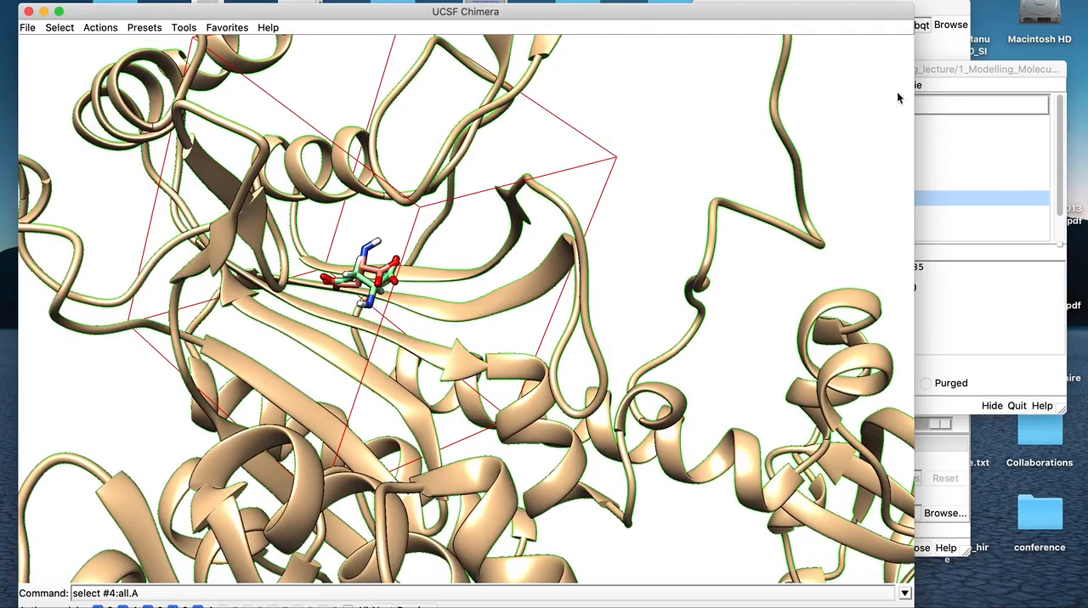
Display the seventh and eighth poses, both scored -4.7, and compare their positions with the reference ligand
{"action": "left_click", "coordinate": [923, 72]}
{"action": "left_click", "coordinate": [765, 215]}
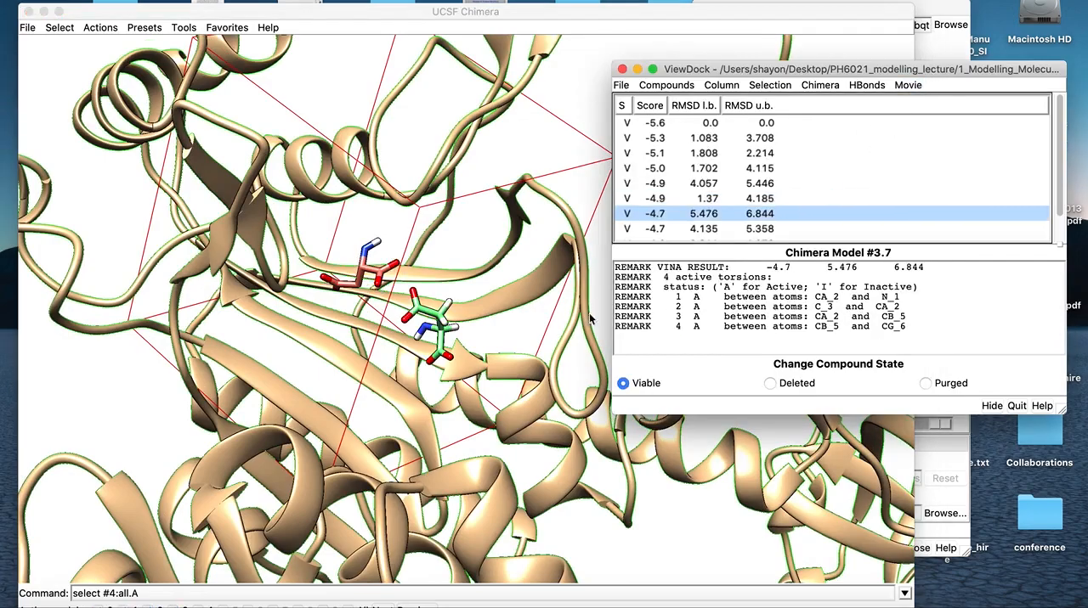
{"action": "left_click", "coordinate": [771, 229]}
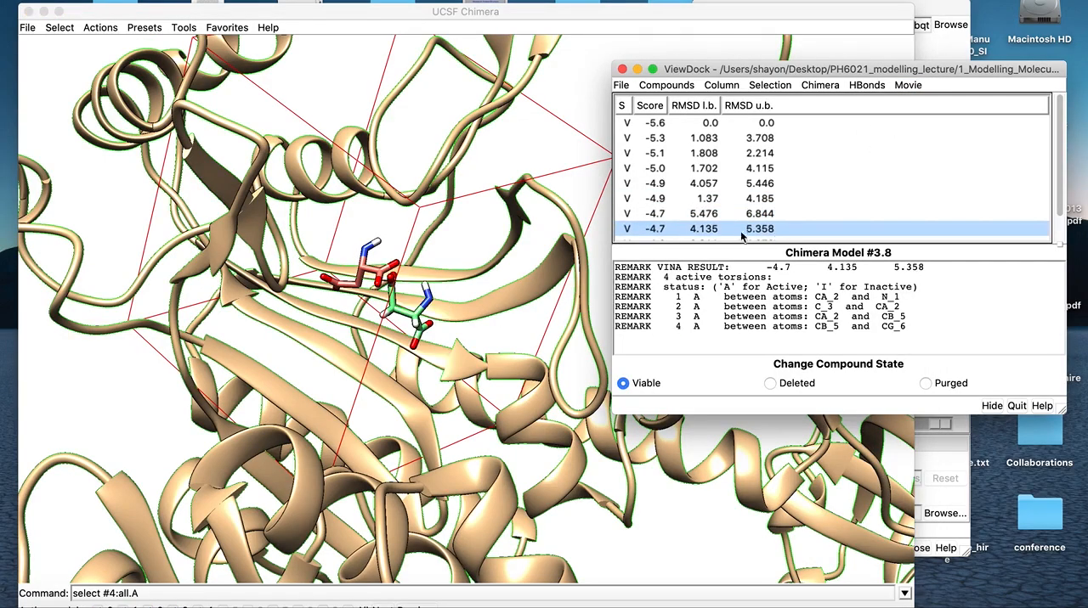
{"action": "left_click", "coordinate": [429, 312]}
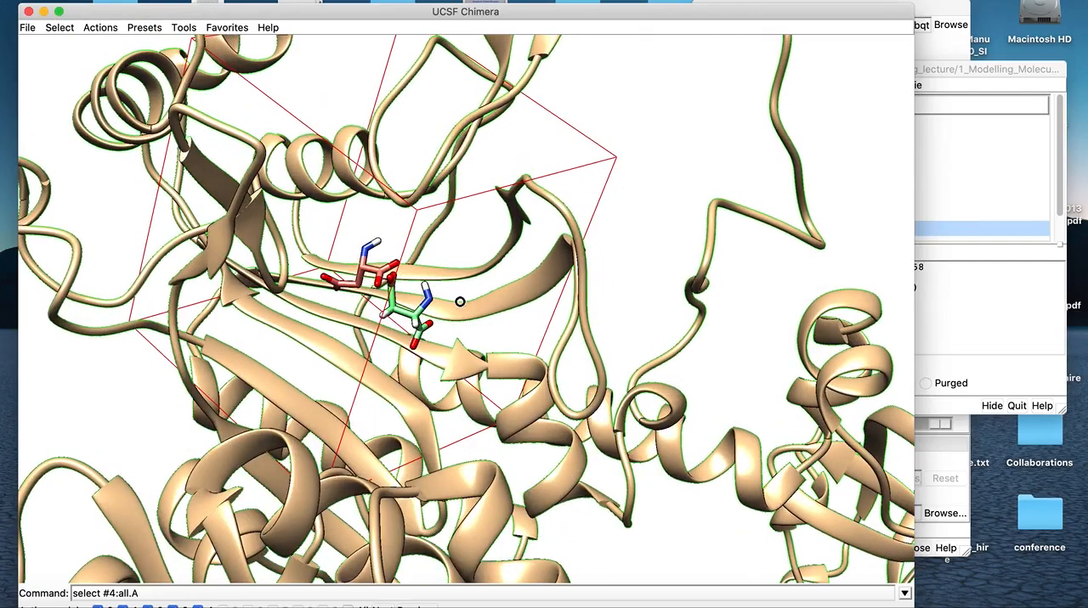
Return the ViewDock display to the top-ranked pose with score -5.6
{"action": "left_click", "coordinate": [947, 75]}
{"action": "left_click", "coordinate": [712, 124]}
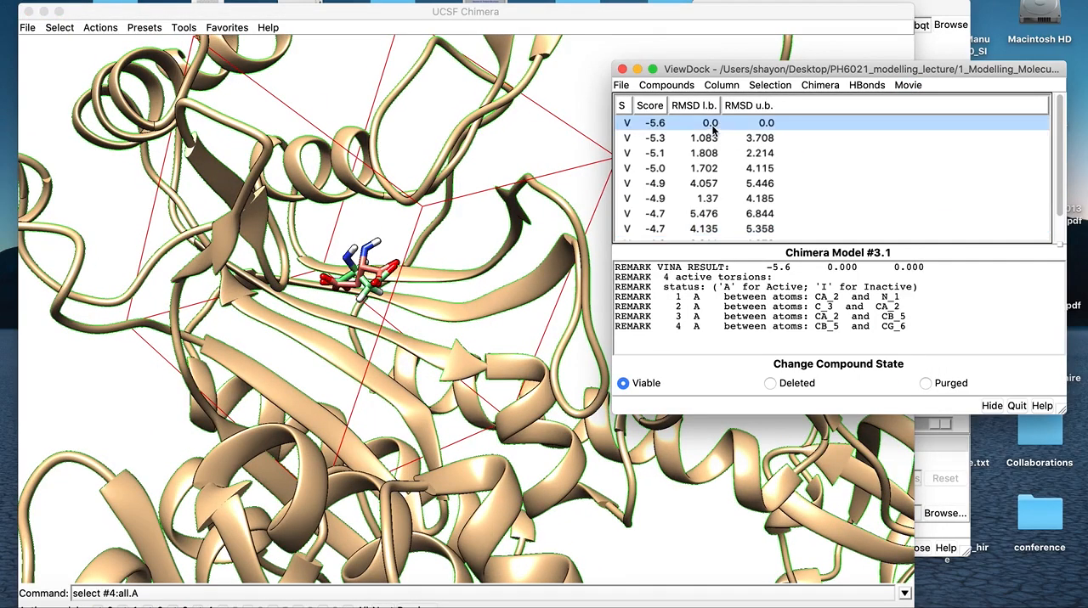
{"action": "left_click", "coordinate": [622, 86]}
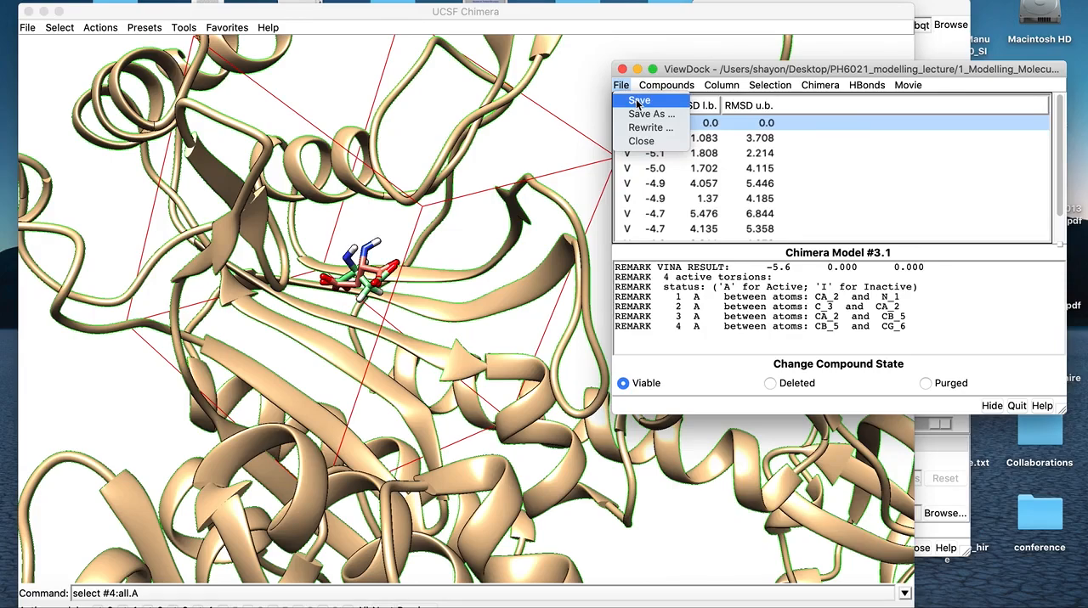
{"action": "left_click", "coordinate": [679, 76]}
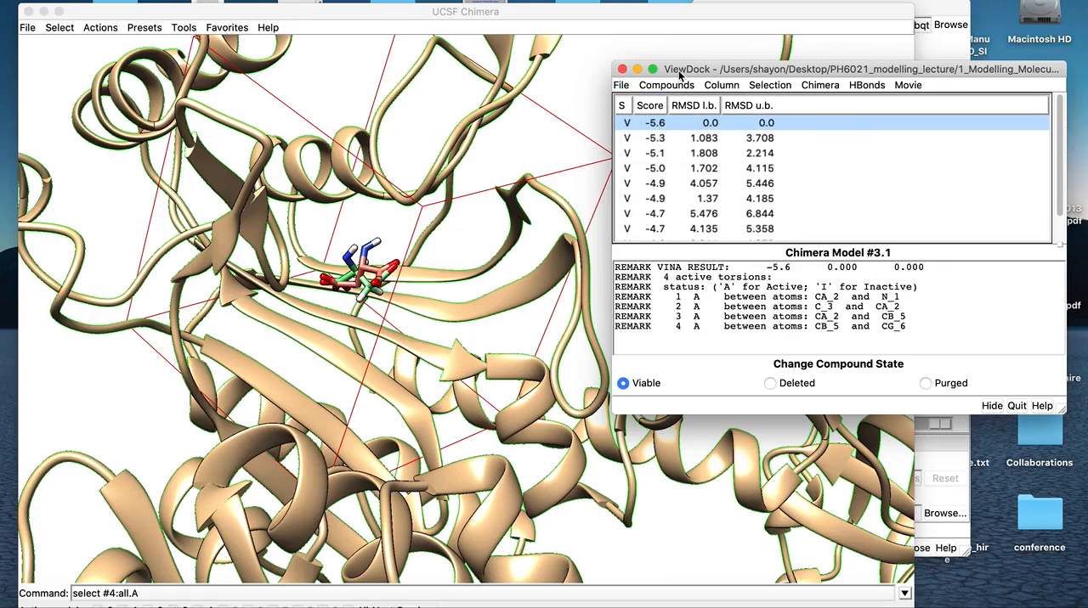
{"action": "left_click_drag", "start_coordinate": [679, 73], "coordinate": [678, 83]}
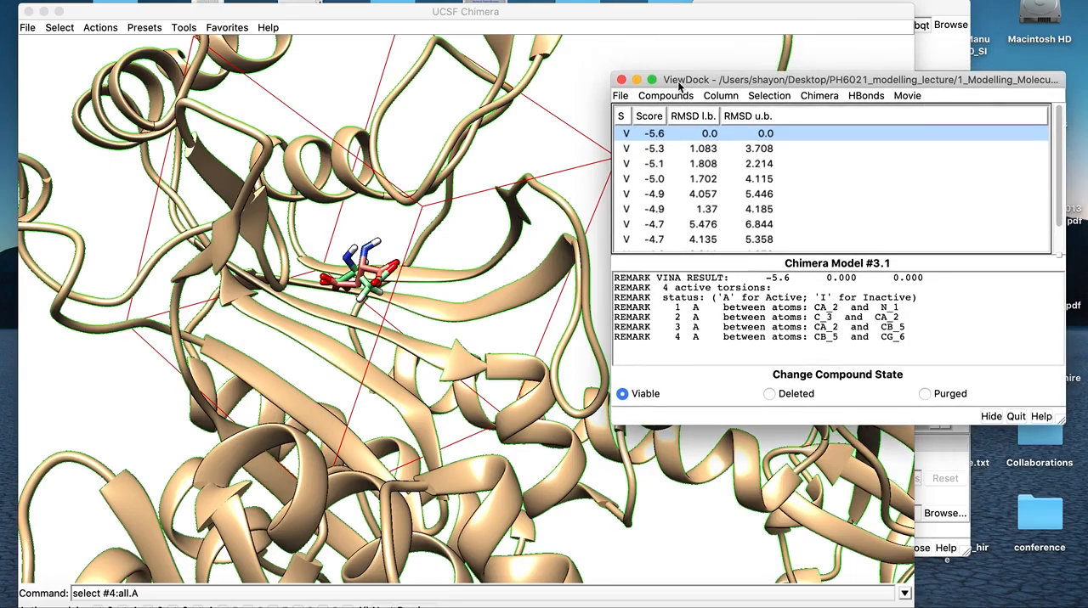